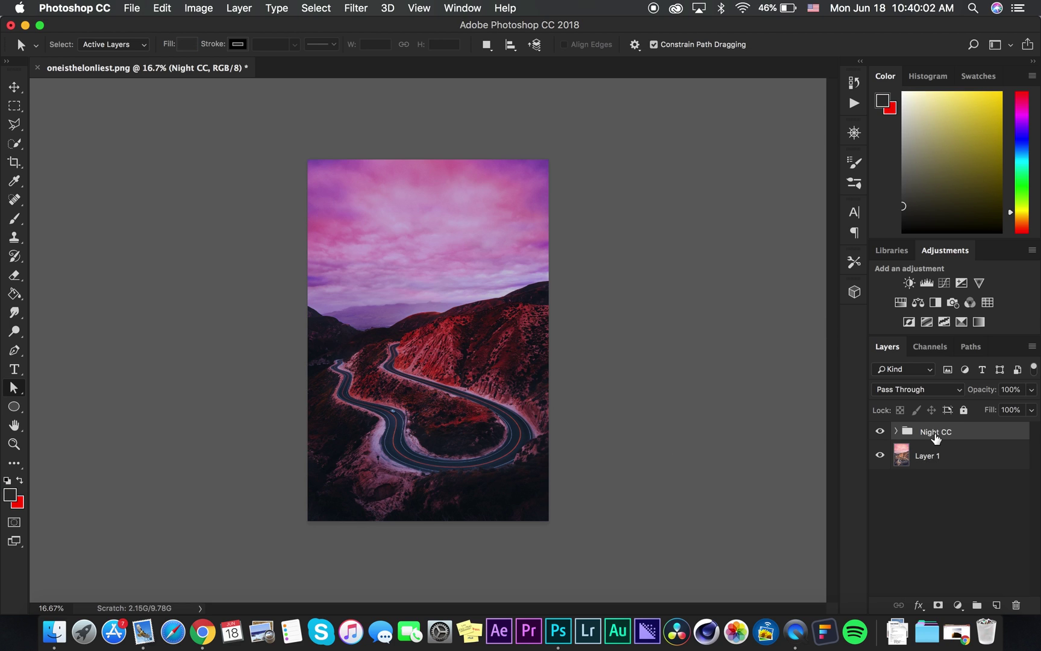
Step: Expand the Night CC group and hide the Exposure 1 adjustment and Layer 2
{"action": "left_click", "coordinate": [896, 431]}
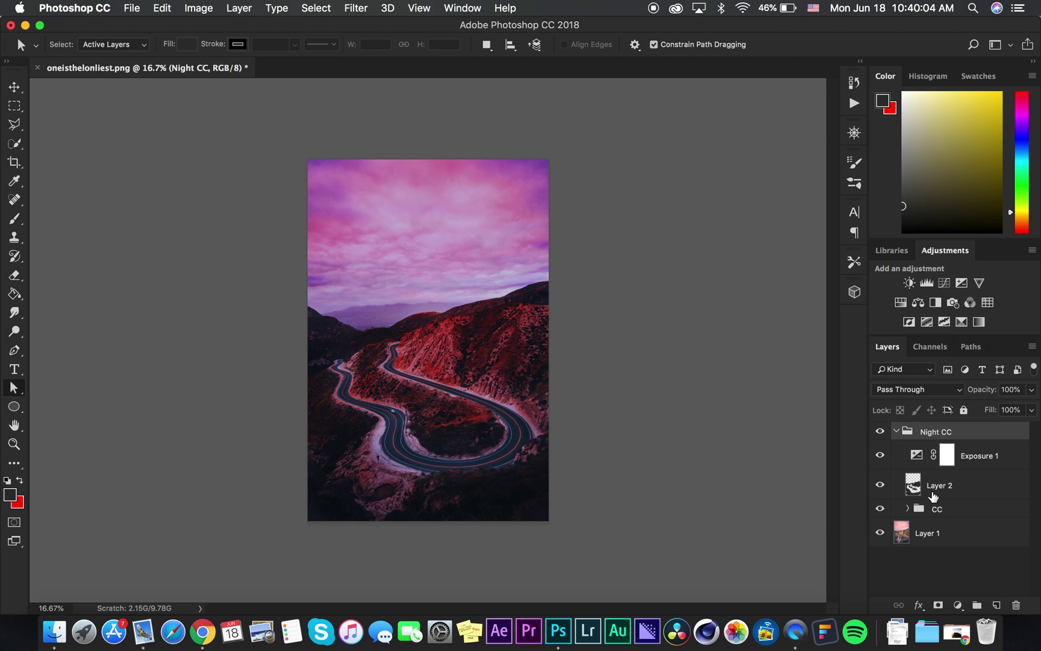
{"action": "left_click", "coordinate": [880, 456]}
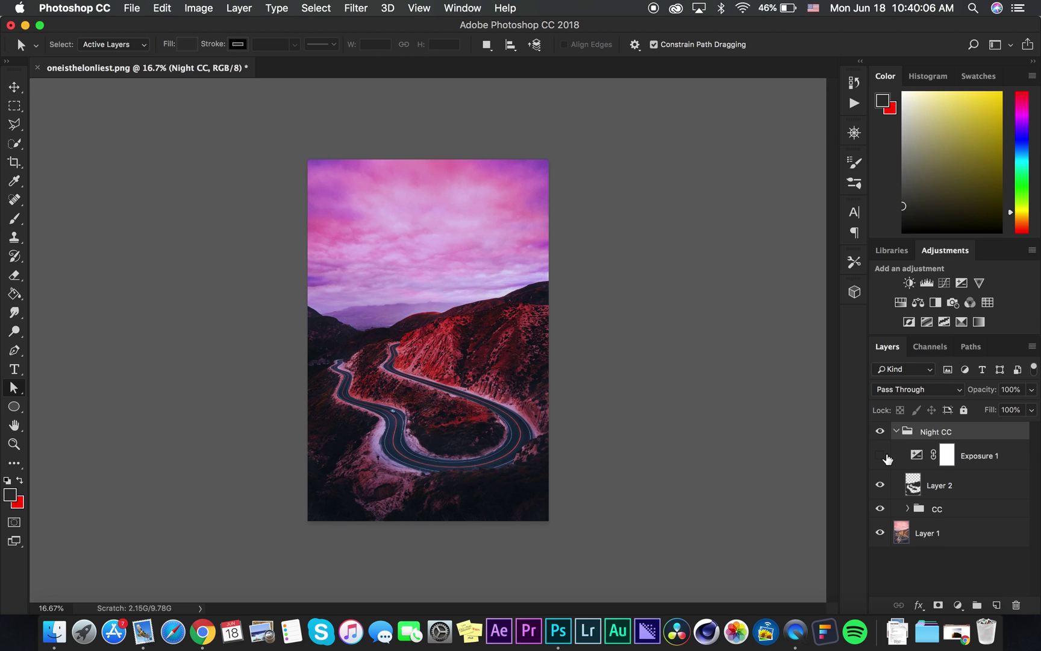
{"action": "left_click", "coordinate": [880, 455]}
{"action": "left_click", "coordinate": [904, 515]}
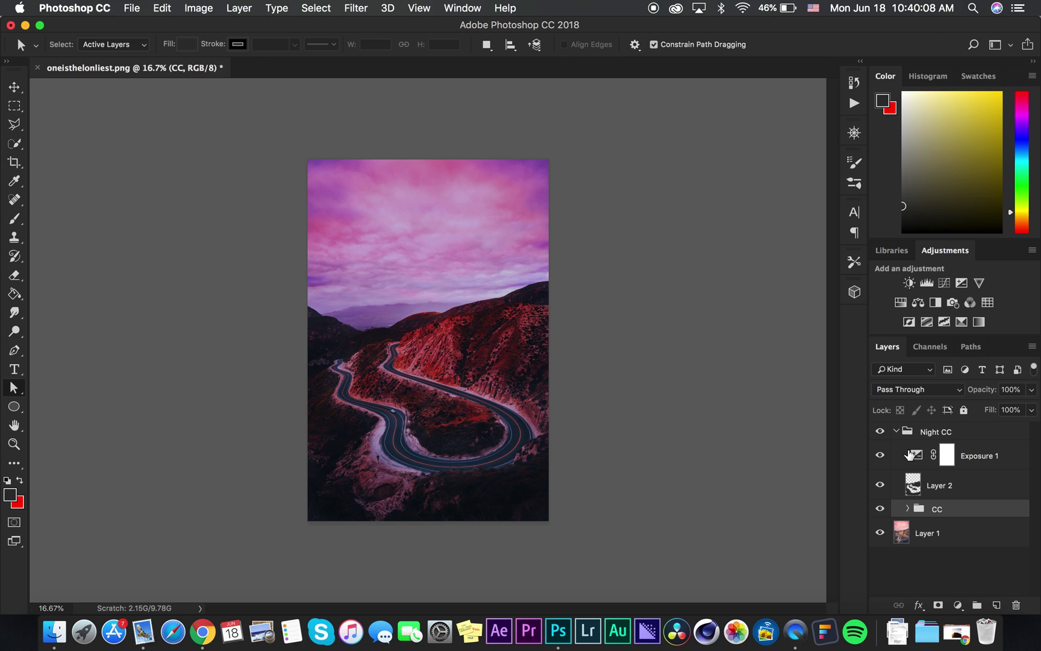
{"action": "left_click", "coordinate": [880, 456]}
{"action": "left_click", "coordinate": [880, 484]}
Step: Expand the CC group and hide Curves 2 through Curves 1 and the Hue/Saturation adjustment
{"action": "left_click", "coordinate": [908, 509]}
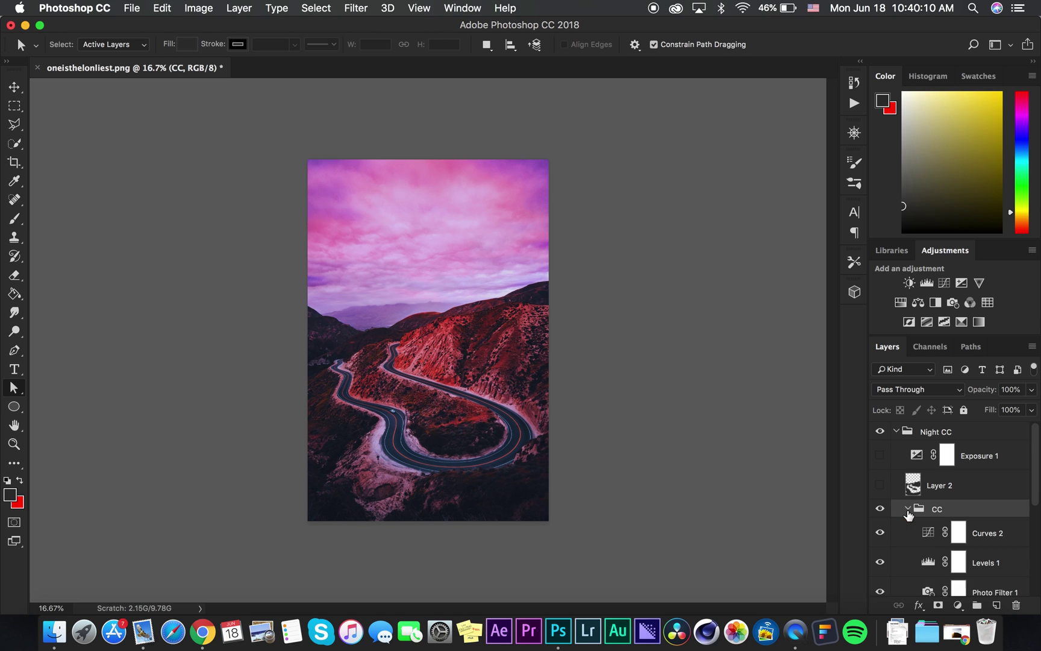
{"action": "scroll", "coordinate": [909, 514], "scroll_direction": "down", "scroll_amount": 4}
{"action": "scroll", "coordinate": [894, 495], "scroll_direction": "up", "scroll_amount": 1}
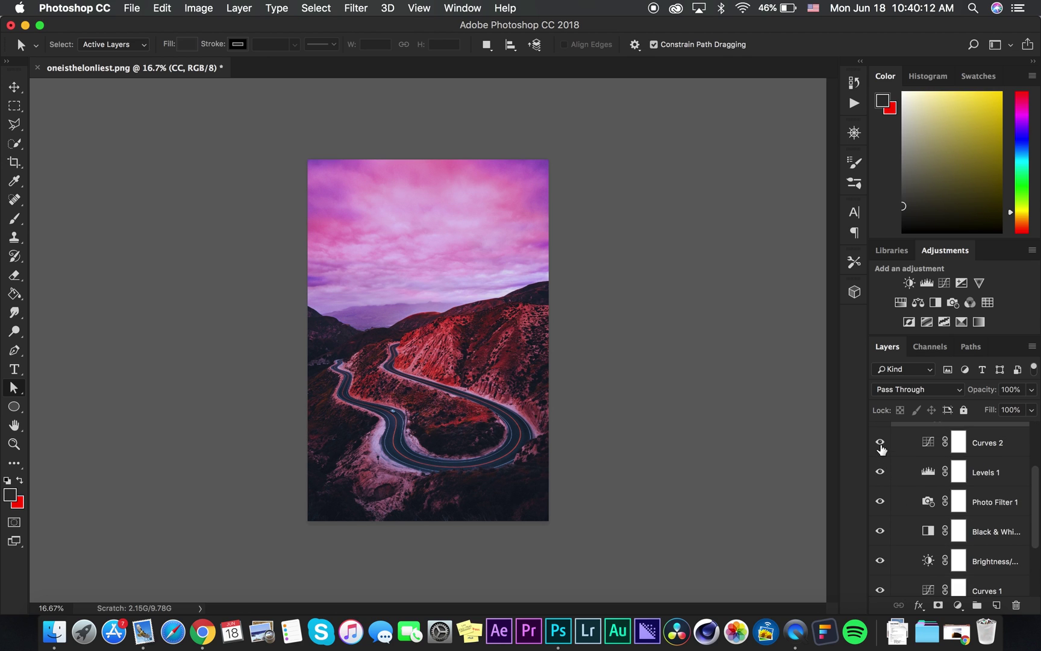
{"action": "left_click_drag", "start_coordinate": [881, 449], "coordinate": [884, 557]}
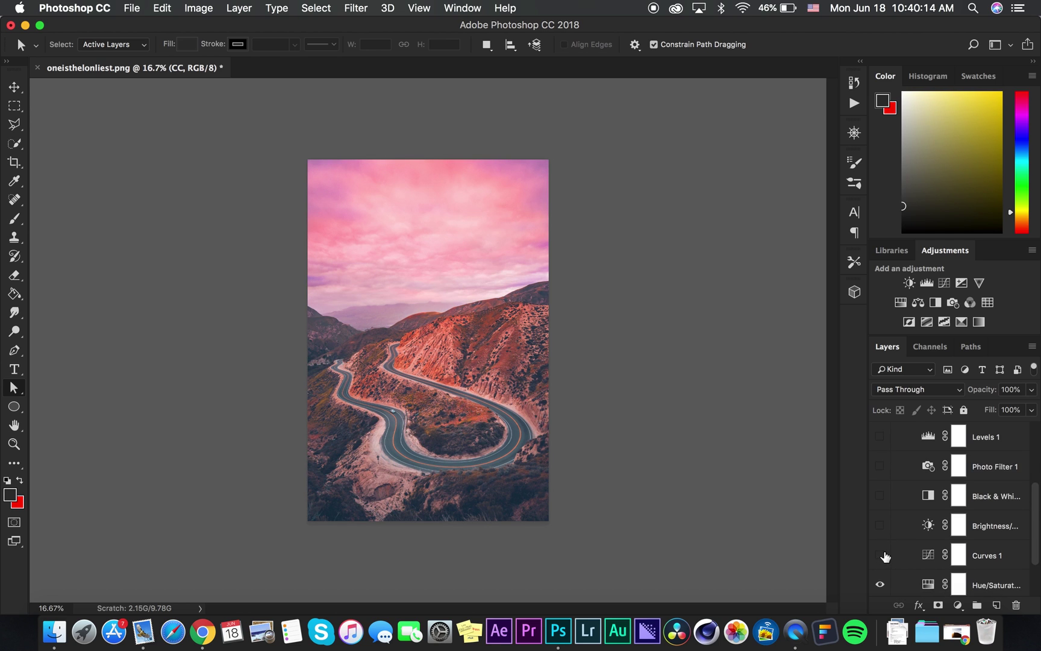
{"action": "scroll", "coordinate": [883, 548], "scroll_direction": "down", "scroll_amount": 2}
{"action": "left_click", "coordinate": [880, 523]}
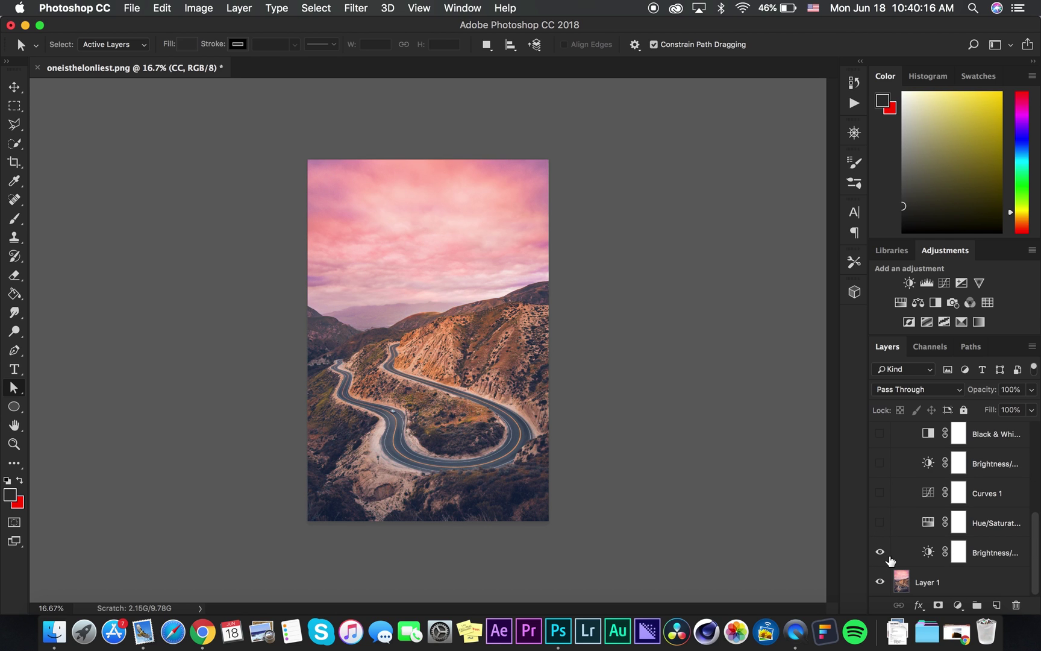
Step: Re-enable the Hue/Saturation, Curves 1 and upper Brightness/Contrast adjustments
{"action": "left_click", "coordinate": [977, 553]}
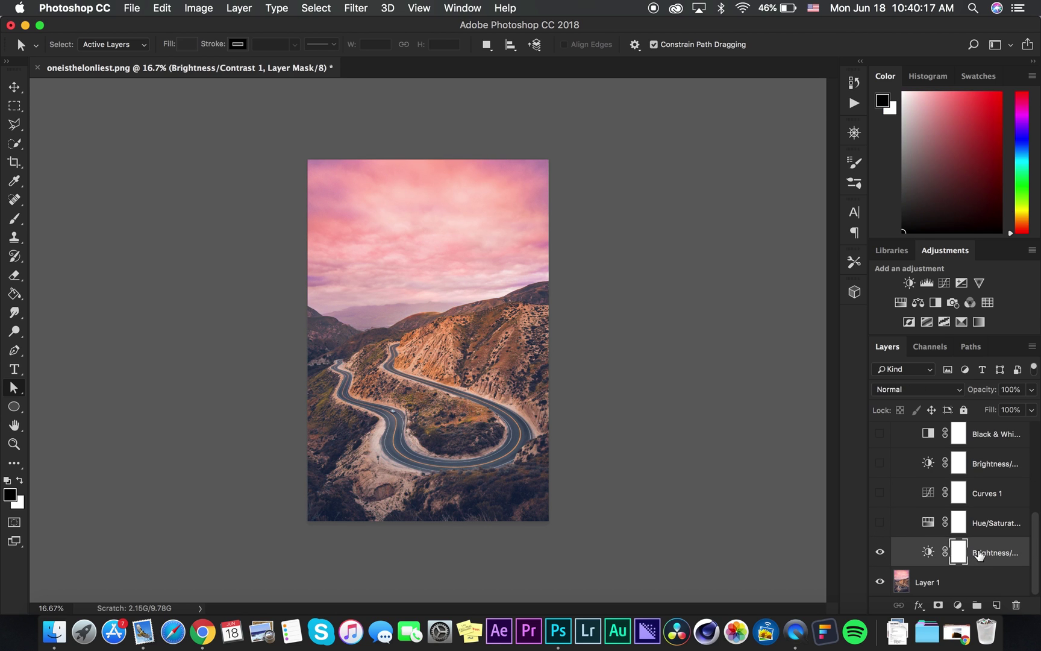
{"action": "left_click", "coordinate": [880, 523]}
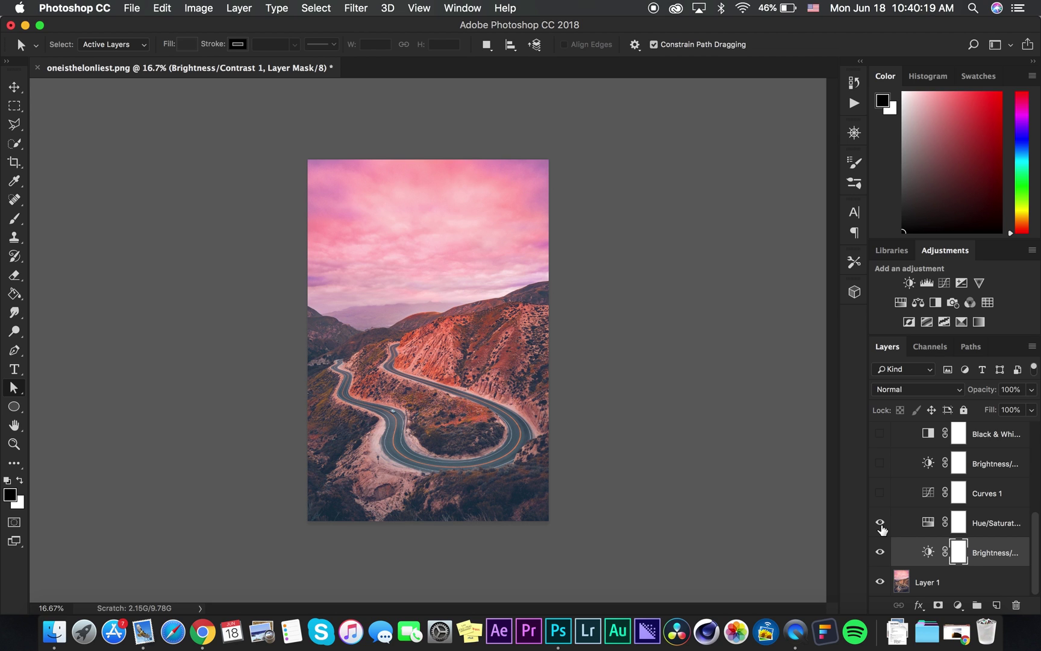
{"action": "left_click", "coordinate": [881, 493]}
{"action": "left_click", "coordinate": [880, 462]}
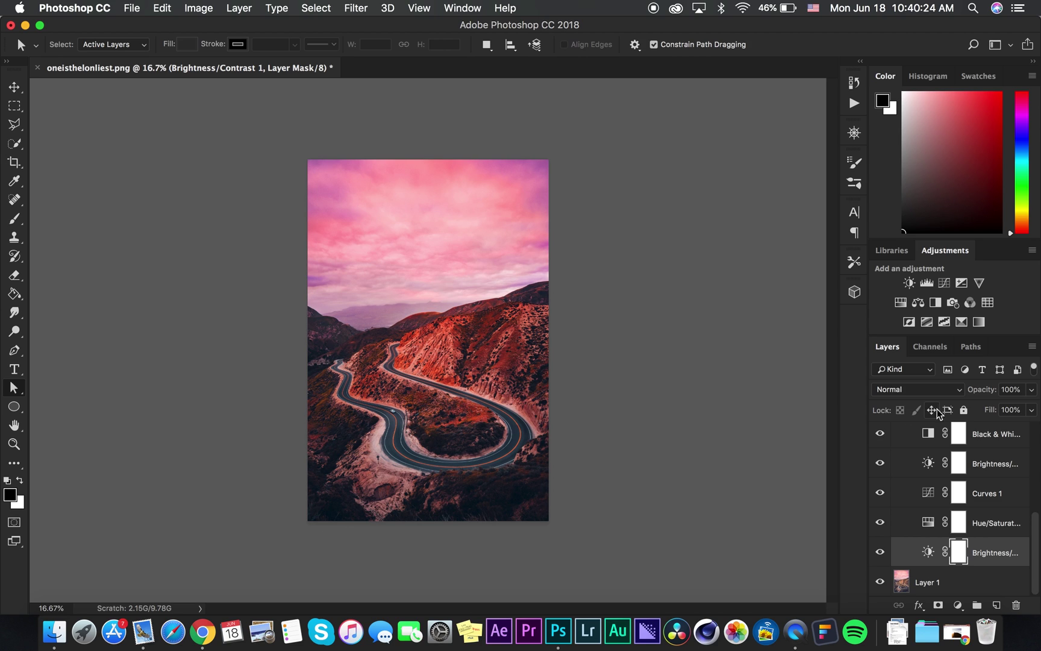
Step: Turn Photo Filter 1, Levels 1 and Curves 2 back on for the purple-pink sky
{"action": "left_click", "coordinate": [969, 433]}
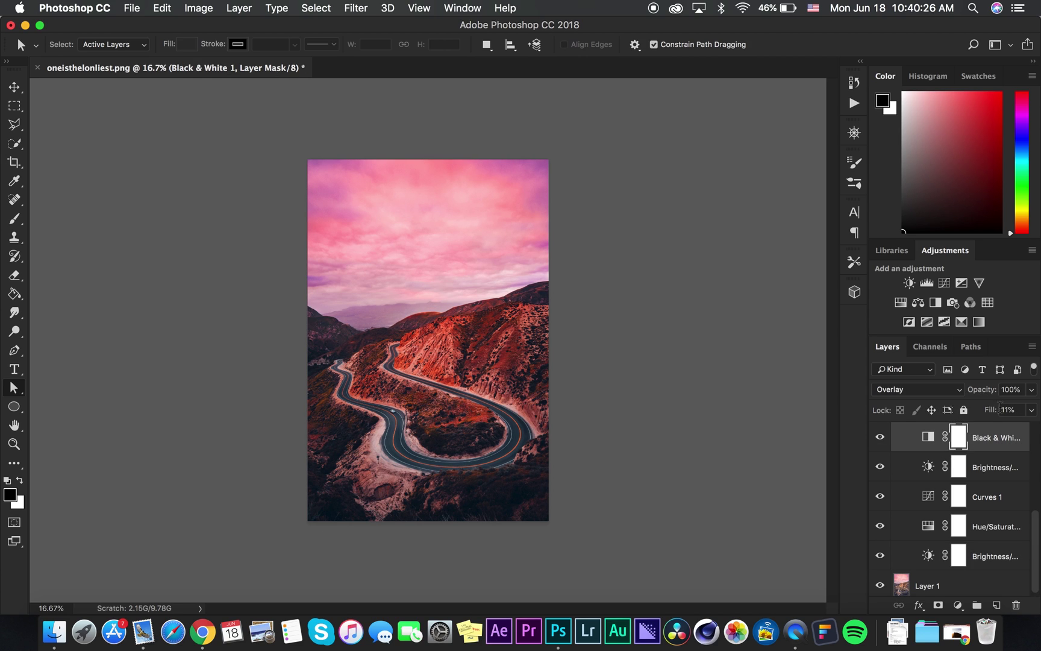
{"action": "scroll", "coordinate": [960, 435], "scroll_direction": "up", "scroll_amount": 1}
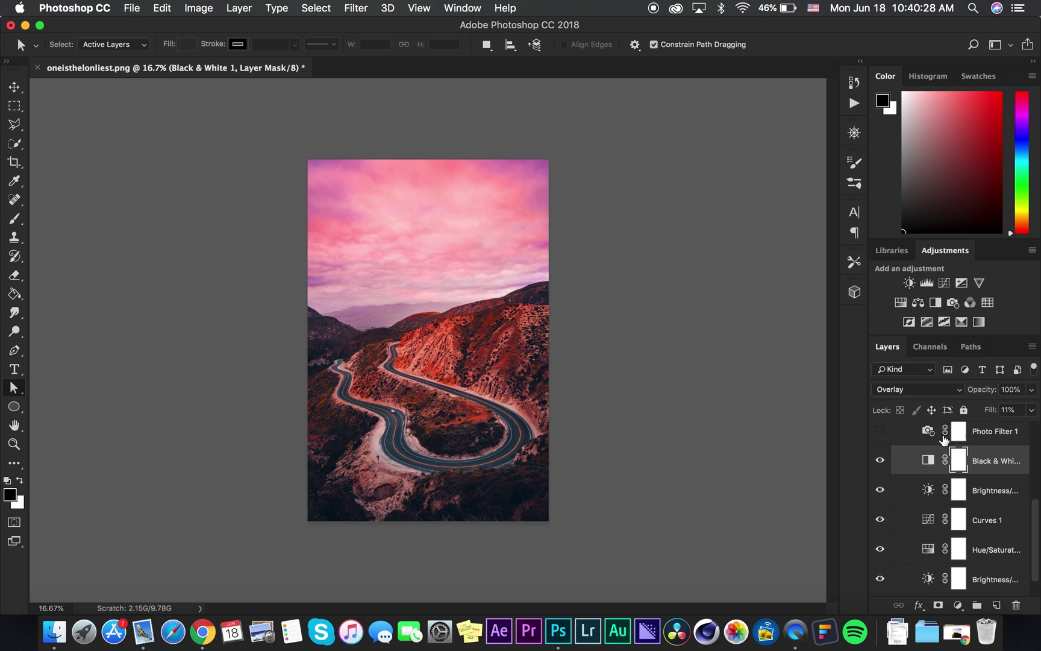
{"action": "left_click", "coordinate": [944, 440]}
{"action": "left_click", "coordinate": [879, 433]}
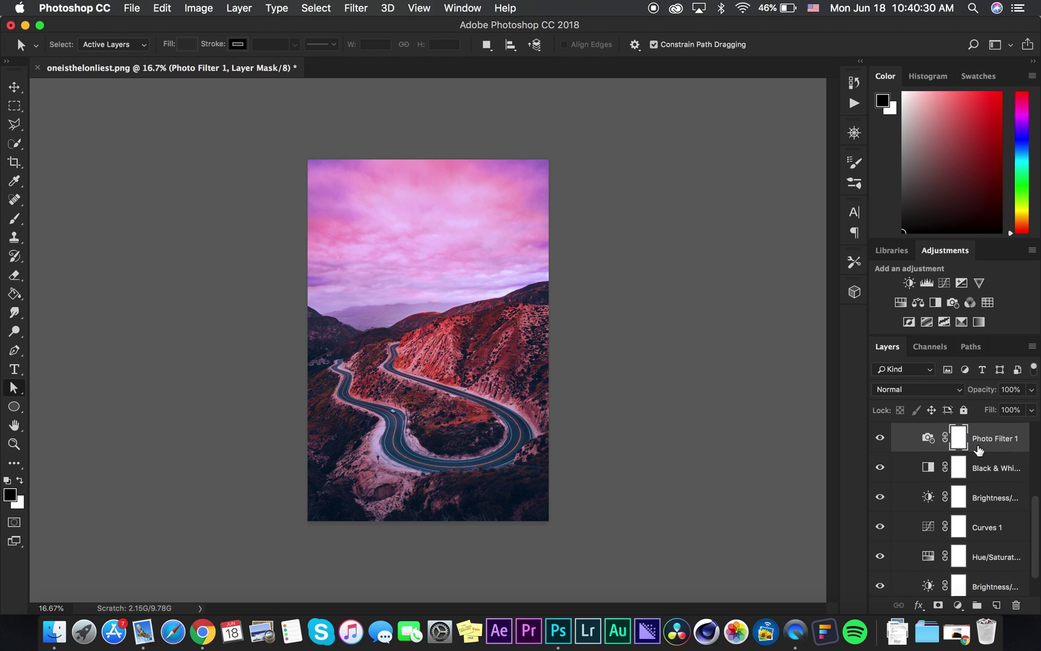
{"action": "scroll", "coordinate": [968, 464], "scroll_direction": "up", "scroll_amount": 2}
{"action": "left_click", "coordinate": [967, 466]}
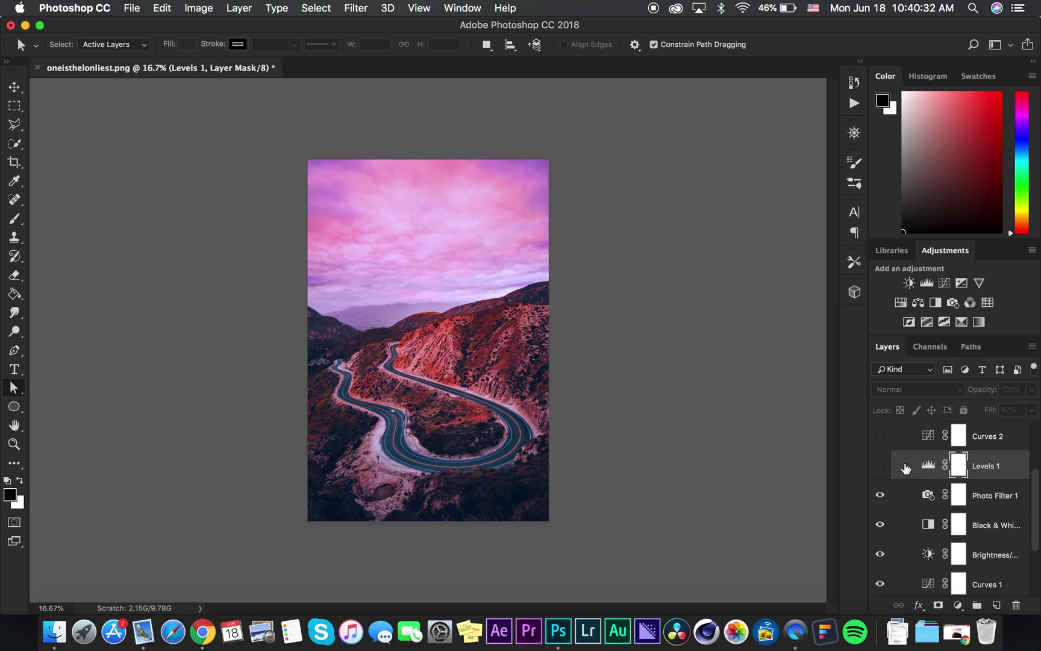
{"action": "left_click", "coordinate": [880, 465]}
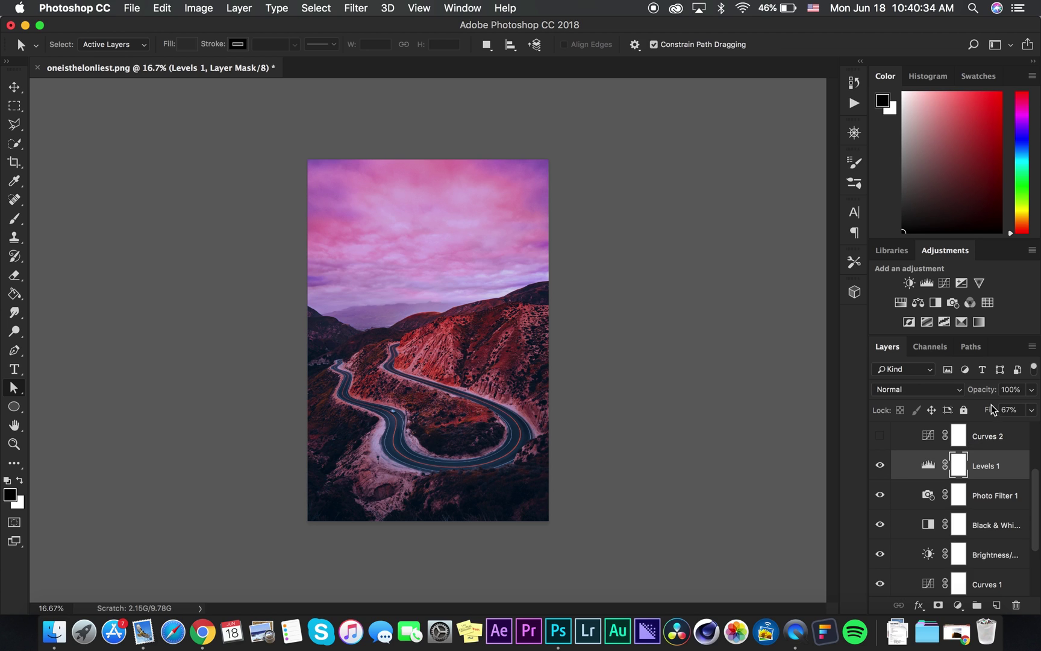
{"action": "left_click", "coordinate": [884, 436]}
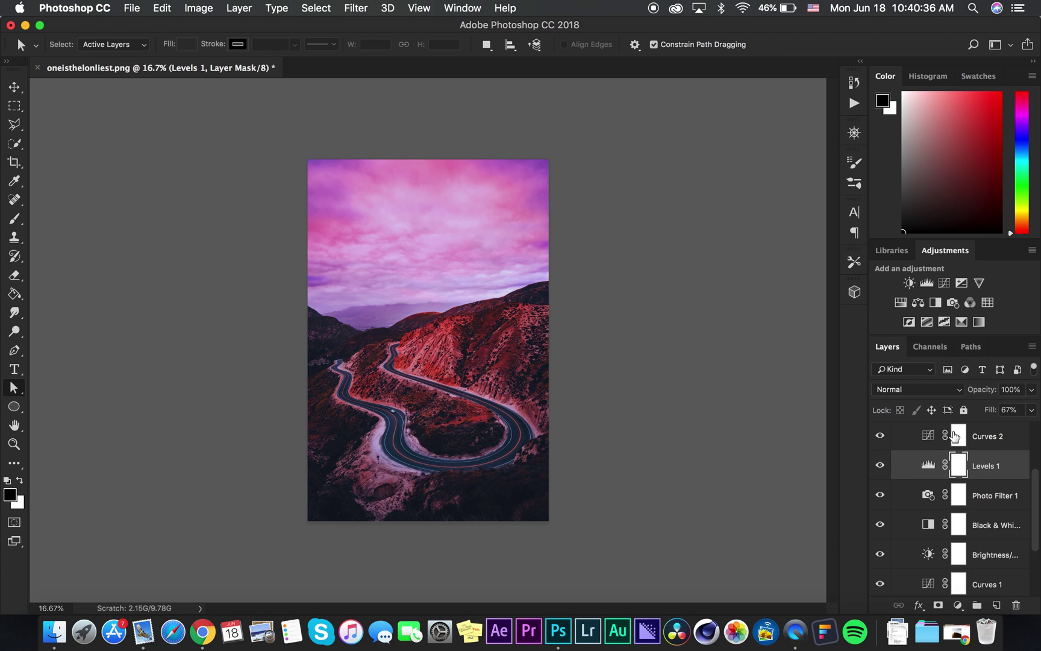
{"action": "left_click", "coordinate": [973, 438]}
{"action": "scroll", "coordinate": [976, 441], "scroll_direction": "up", "scroll_amount": 1}
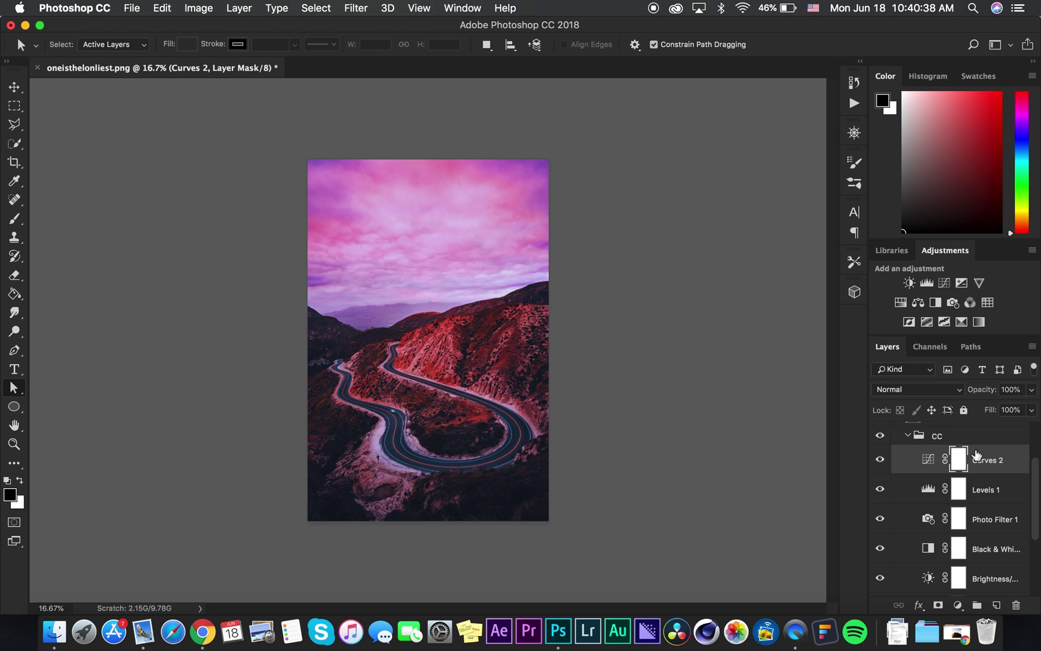
{"action": "scroll", "coordinate": [976, 456], "scroll_direction": "up", "scroll_amount": 2}
Step: Collapse the CC group and show Layer 2 again, checking its 60% fill
{"action": "left_click", "coordinate": [908, 495]}
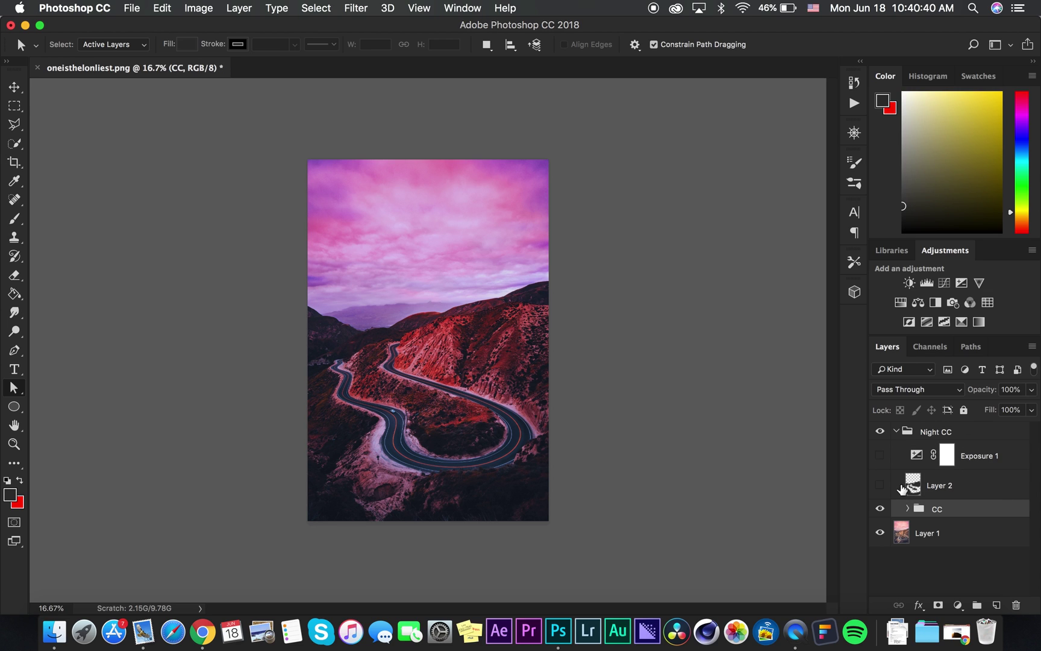
{"action": "left_click", "coordinate": [879, 485]}
{"action": "left_click", "coordinate": [936, 487]}
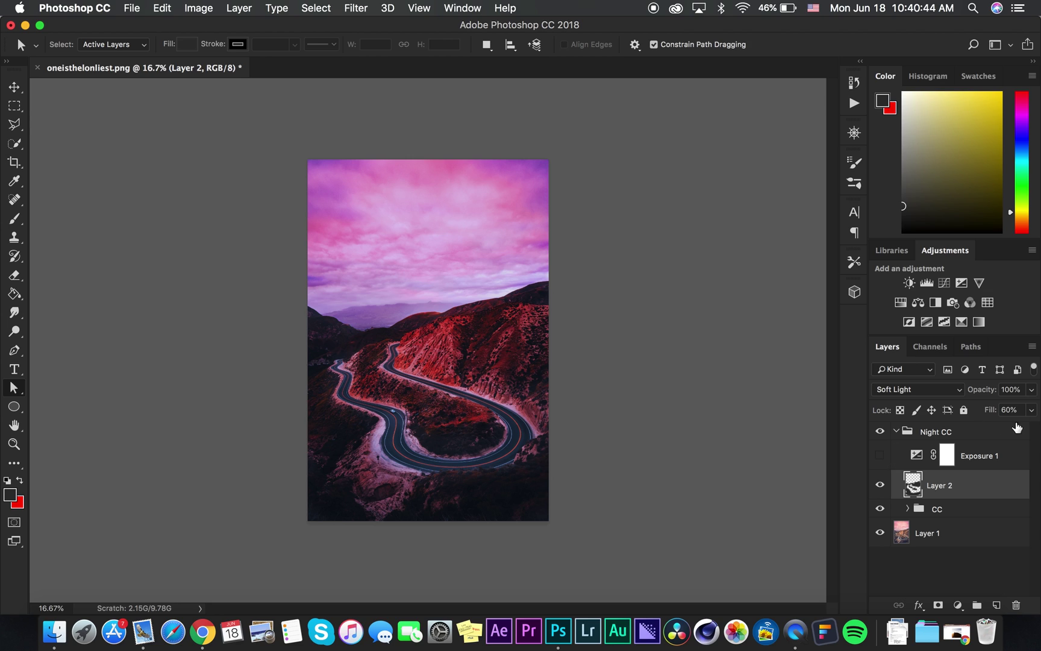
{"action": "left_click", "coordinate": [1017, 409]}
Step: Turn the Exposure 1 adjustment back on and check its 18% fill
{"action": "left_click", "coordinate": [975, 459]}
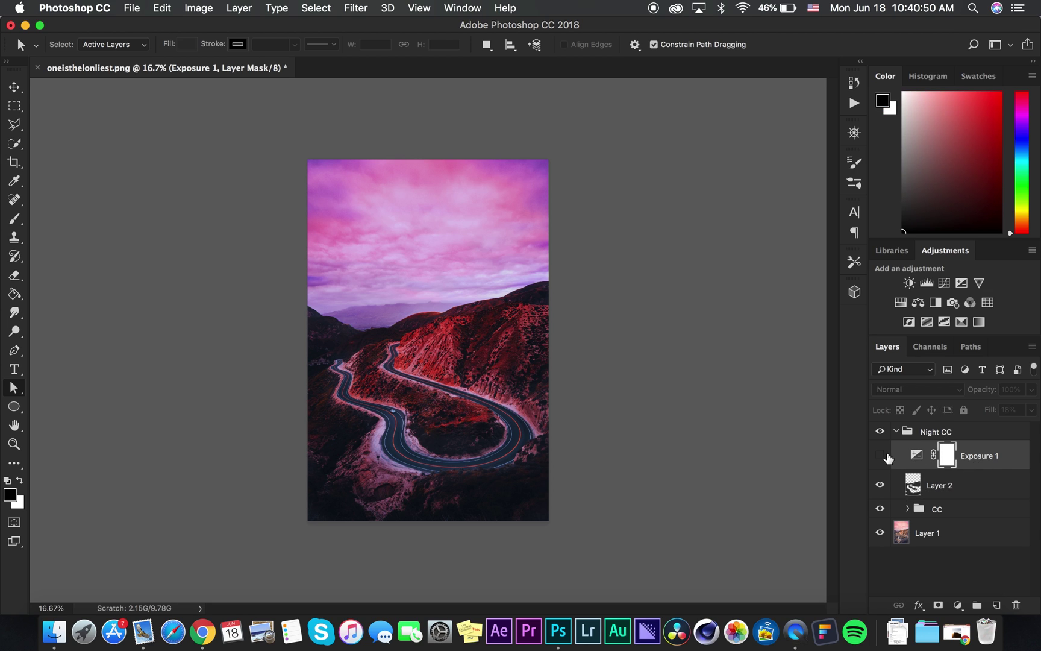
{"action": "left_click", "coordinate": [887, 457]}
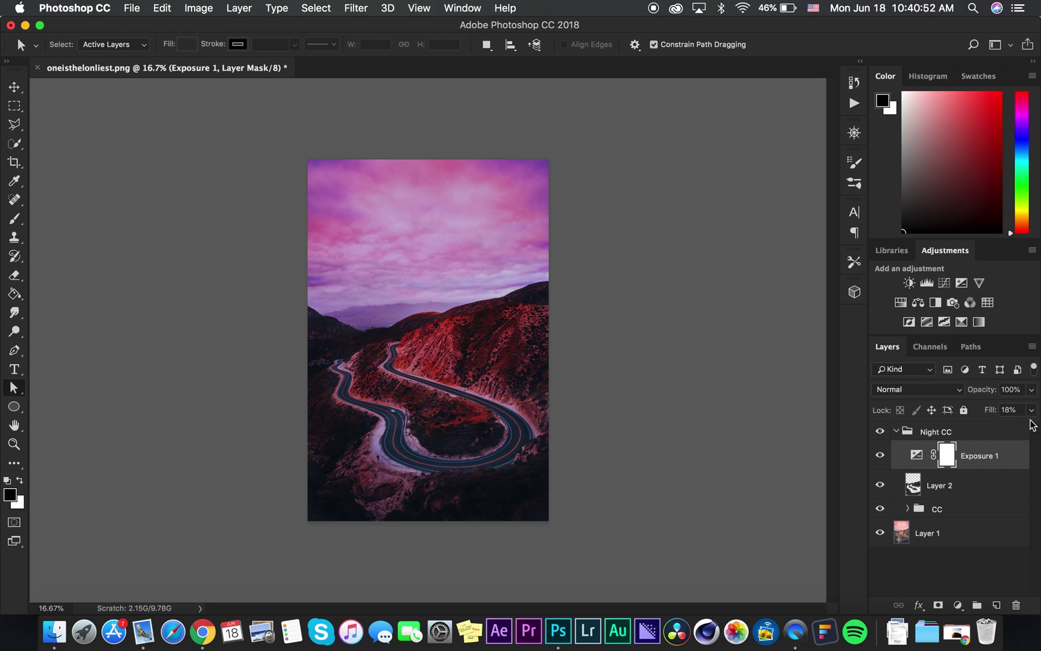
{"action": "left_click", "coordinate": [1011, 410]}
{"action": "left_click", "coordinate": [917, 454]}
Step: Collapse Night CC and toggle its visibility to compare before and after
{"action": "left_click", "coordinate": [896, 431]}
{"action": "left_click", "coordinate": [879, 431]}
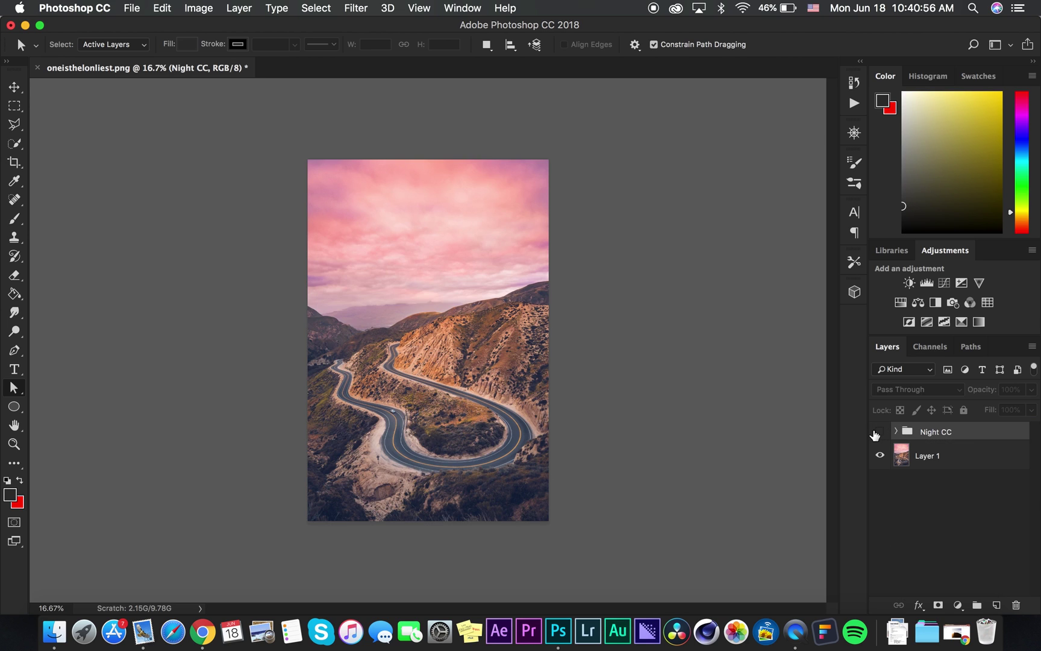
{"action": "left_click", "coordinate": [880, 431]}
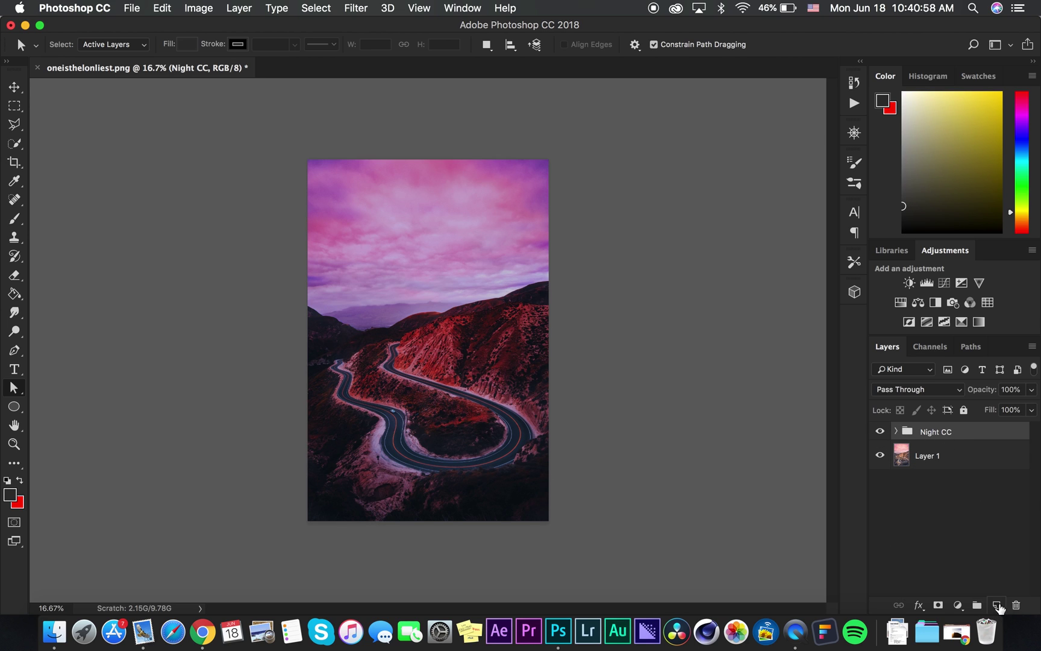
Step: Add a new empty layer above Night CC named 'Yellow'
{"action": "left_click", "coordinate": [997, 605]}
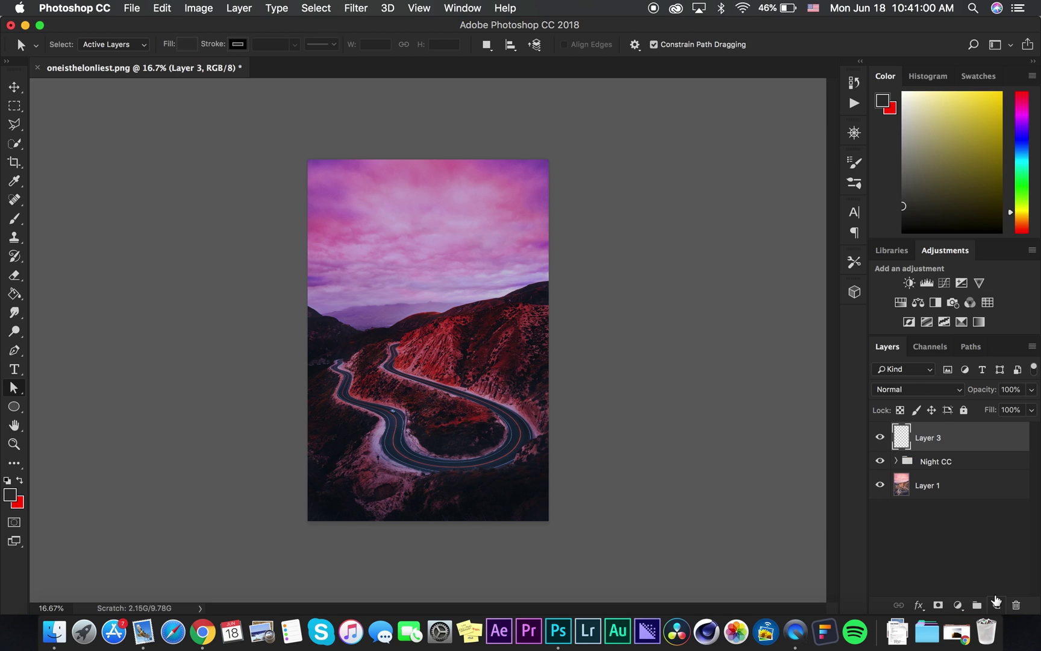
{"action": "double_click", "coordinate": [929, 438]}
{"action": "type", "text": "Yellow"}
{"action": "key", "text": "Return"}
Step: Set a bright yellow-green painting colour and switch to the Brush tool
{"action": "left_click", "coordinate": [1022, 204]}
{"action": "left_click", "coordinate": [1000, 92]}
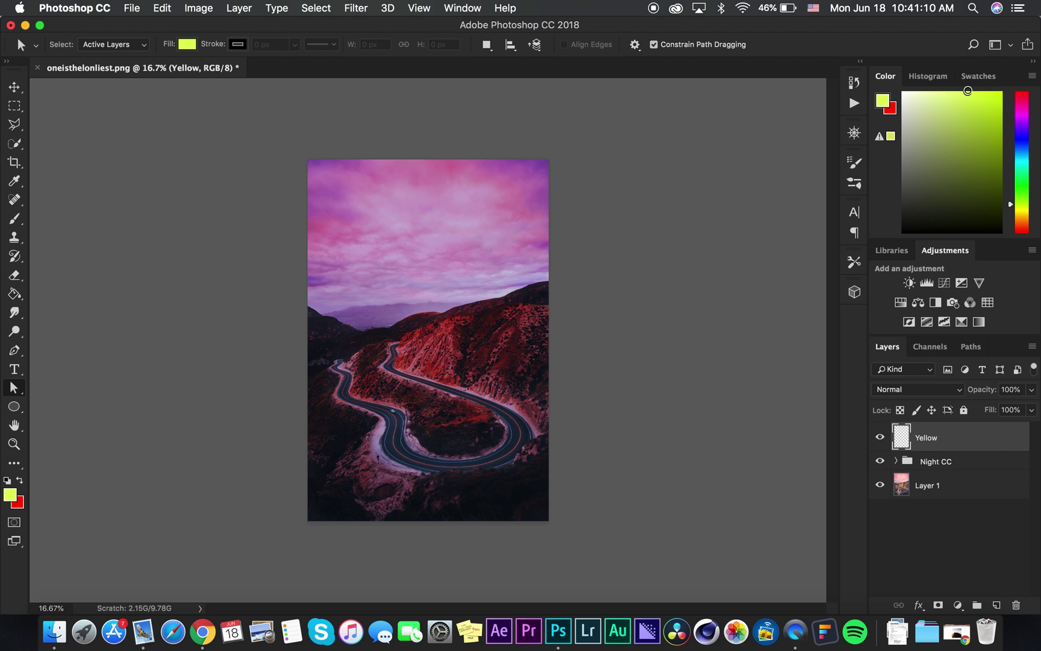
{"action": "key", "text": "b"}
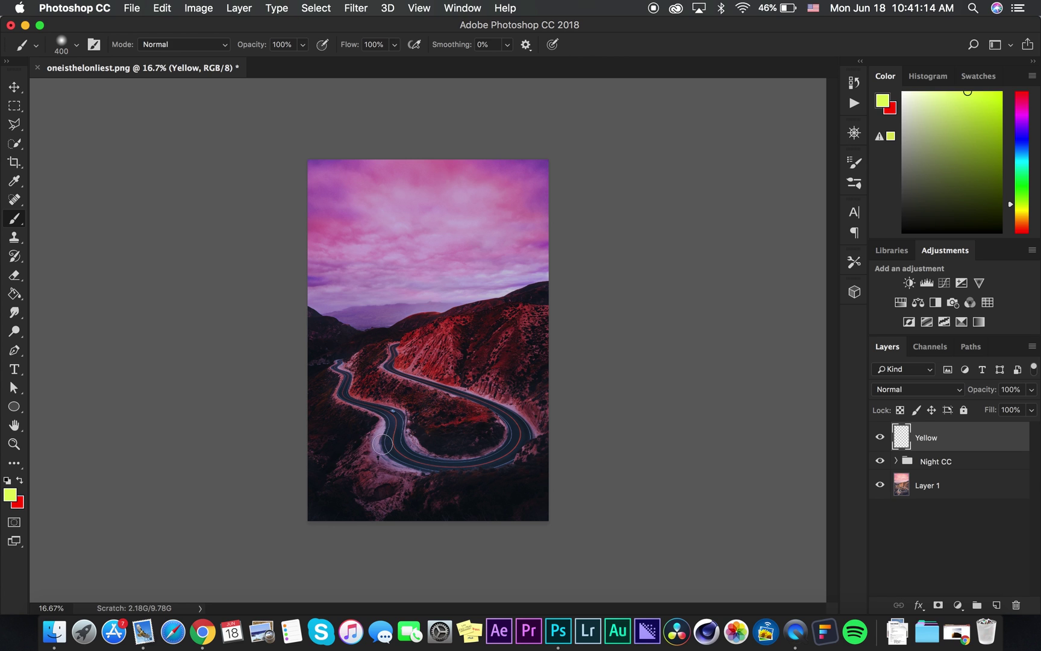
Step: Quit the mail application and dismiss the web browser's dock options
{"action": "scroll", "coordinate": [380, 444], "scroll_direction": "up", "scroll_amount": 3}
{"action": "scroll", "coordinate": [440, 467], "scroll_direction": "up", "scroll_amount": 3}
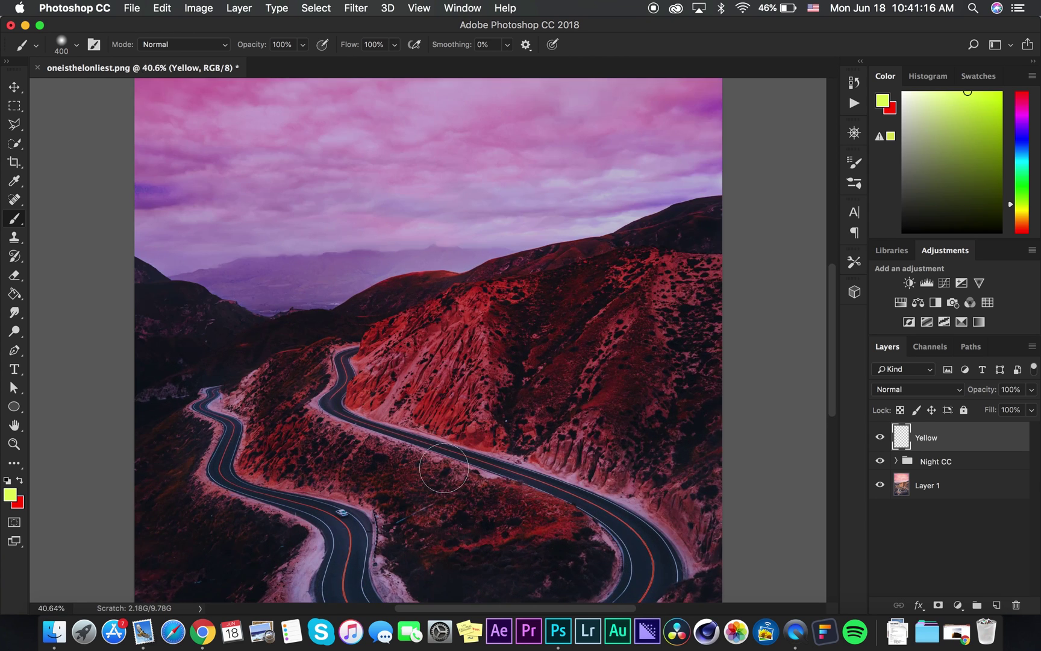
{"action": "scroll", "coordinate": [362, 509], "scroll_direction": "up", "scroll_amount": 5}
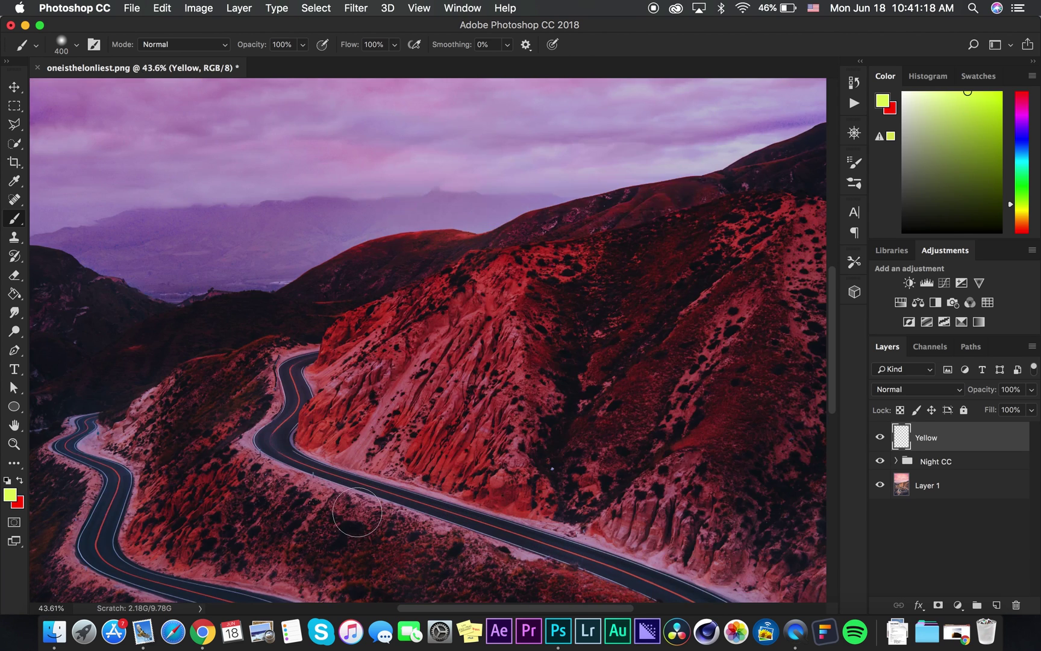
{"action": "scroll", "coordinate": [359, 512], "scroll_direction": "up", "scroll_amount": 5}
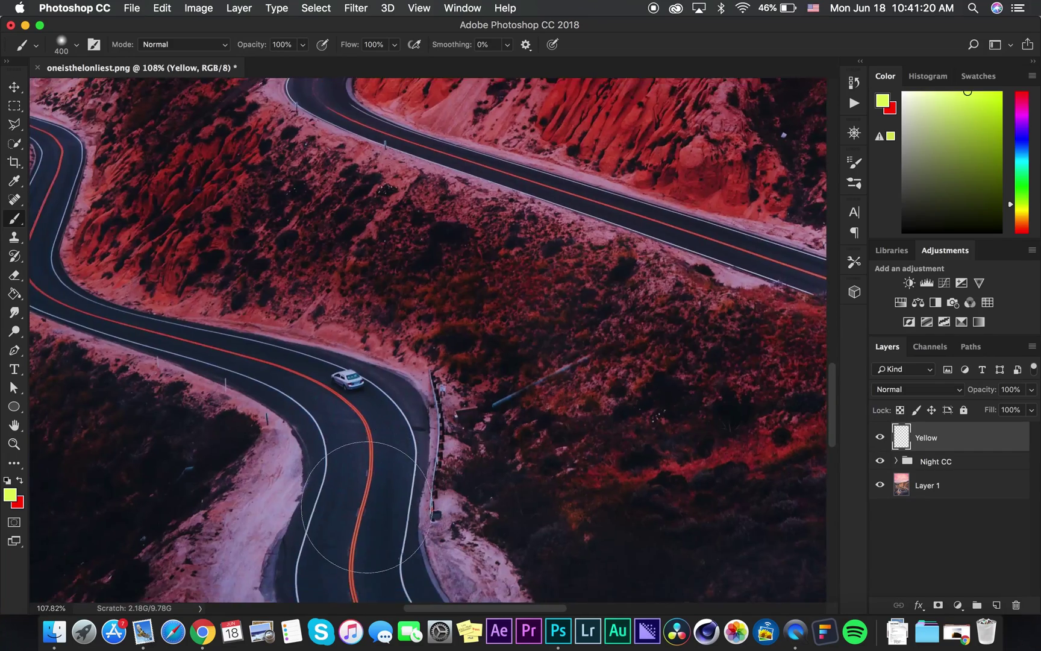
{"action": "scroll", "coordinate": [374, 504], "scroll_direction": "down", "scroll_amount": 5}
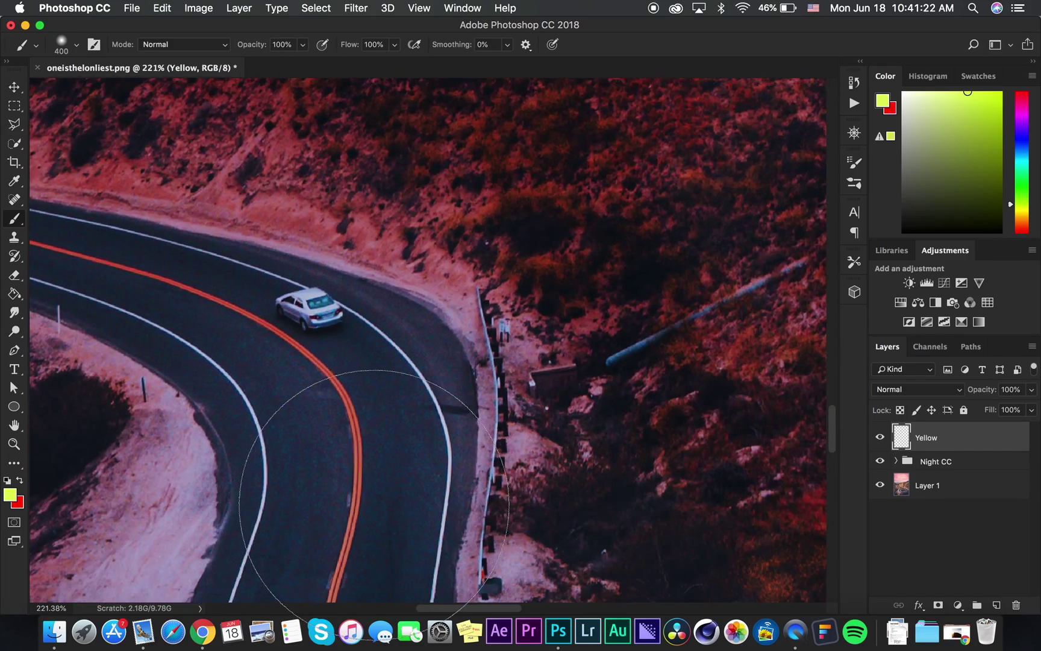
{"action": "right_click", "coordinate": [139, 644]}
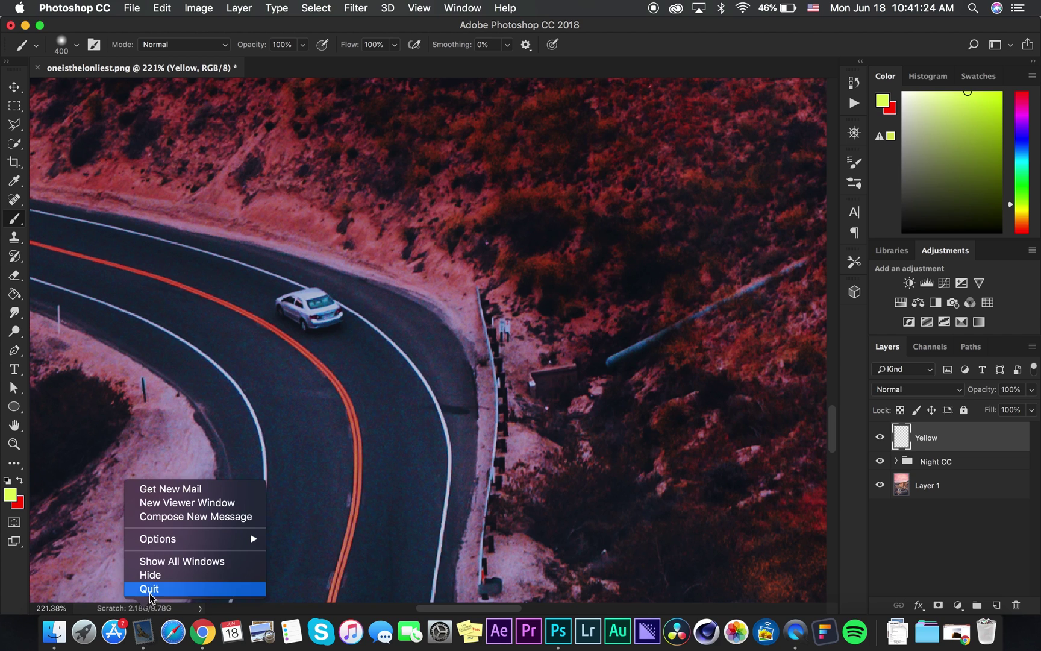
{"action": "left_click", "coordinate": [145, 588]}
{"action": "left_click", "coordinate": [199, 644]}
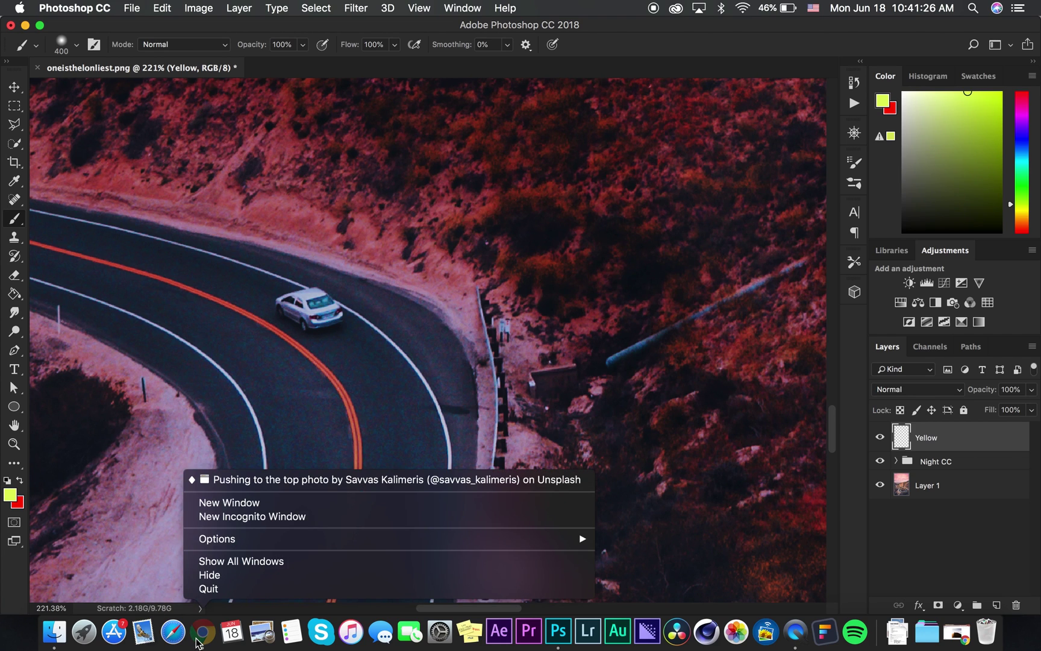
{"action": "left_click", "coordinate": [151, 542]}
Step: Undo the accidental yellow dab and shrink the brush to 50 px
{"action": "key", "text": "super+z"}
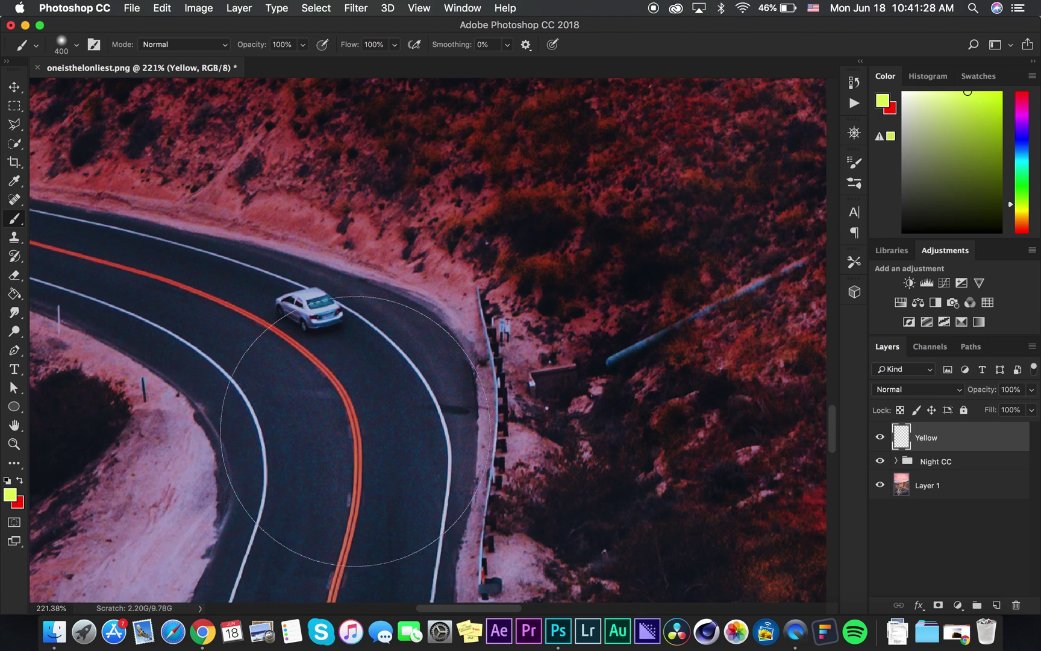
{"action": "key", "text": "bracketleft"}
{"action": "key", "text": "bracketleft"}
{"action": "key", "text": "bracketleft"}
{"action": "key", "text": "bracketleft"}
{"action": "key", "text": "bracketleft"}
{"action": "key", "text": "bracketleft"}
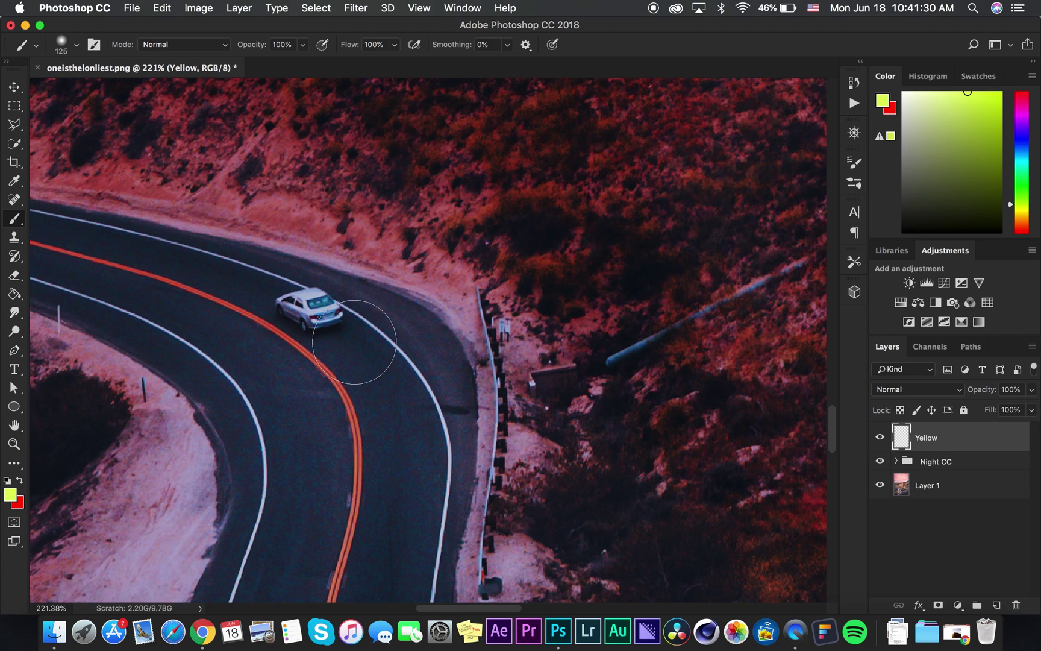
{"action": "key", "text": "bracketleft"}
{"action": "key", "text": "bracketleft"}
{"action": "key", "text": "bracketleft"}
{"action": "key", "text": "bracketleft"}
{"action": "key", "text": "bracketleft"}
{"action": "key", "text": "bracketleft"}
{"action": "scroll", "coordinate": [244, 304], "scroll_direction": "left", "scroll_amount": 5}
{"action": "scroll", "coordinate": [244, 305], "scroll_direction": "up", "scroll_amount": 4}
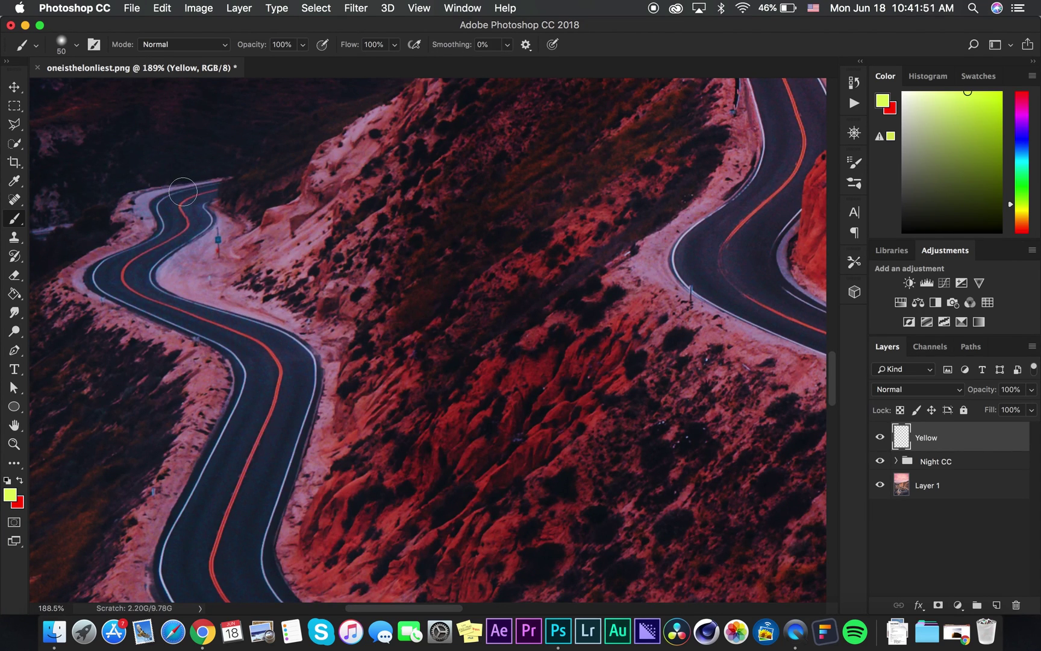
{"action": "key", "text": "bracketright"}
{"action": "key", "text": "bracketright"}
{"action": "key", "text": "bracketright"}
{"action": "key", "text": "bracketright"}
{"action": "key", "text": "bracketright"}
{"action": "key", "text": "bracketright"}
{"action": "key", "text": "bracketright"}
{"action": "key", "text": "bracketright"}
{"action": "key", "text": "bracketleft"}
{"action": "key", "text": "bracketleft"}
{"action": "key", "text": "bracketleft"}
{"action": "key", "text": "bracketleft"}
{"action": "key", "text": "bracketleft"}
{"action": "key", "text": "bracketleft"}
{"action": "key", "text": "bracketleft"}
{"action": "key", "text": "bracketleft"}
Step: Paint a 25 px yellow line along the road from its far end, then fit the image
{"action": "left_click", "coordinate": [224, 190]}
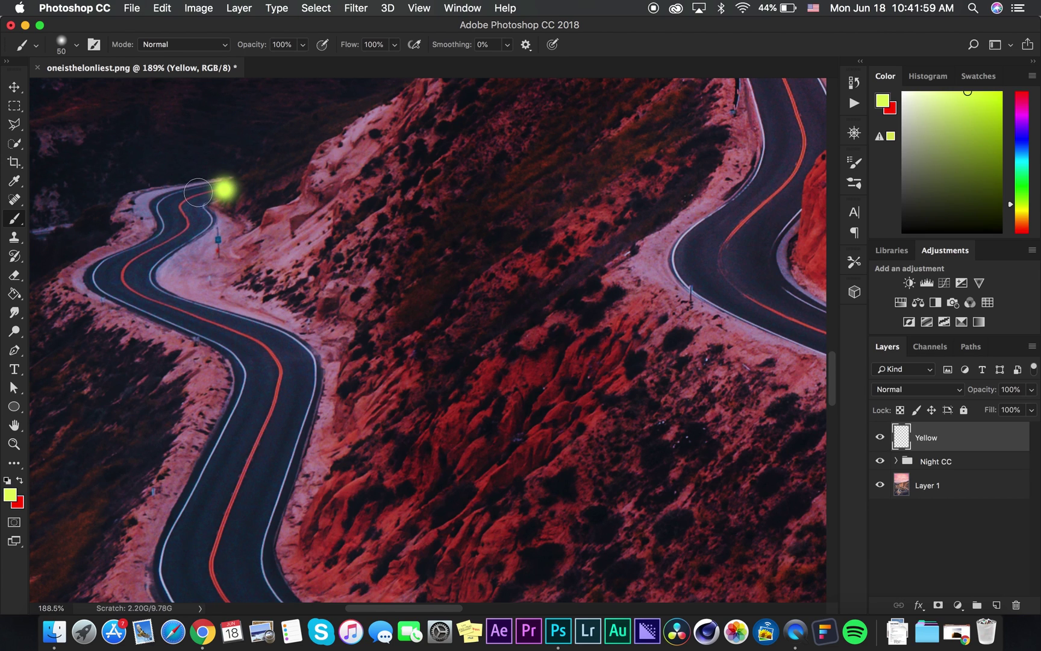
{"action": "left_click_drag", "start_coordinate": [224, 189], "coordinate": [194, 198]}
{"action": "key", "text": "super+z"}
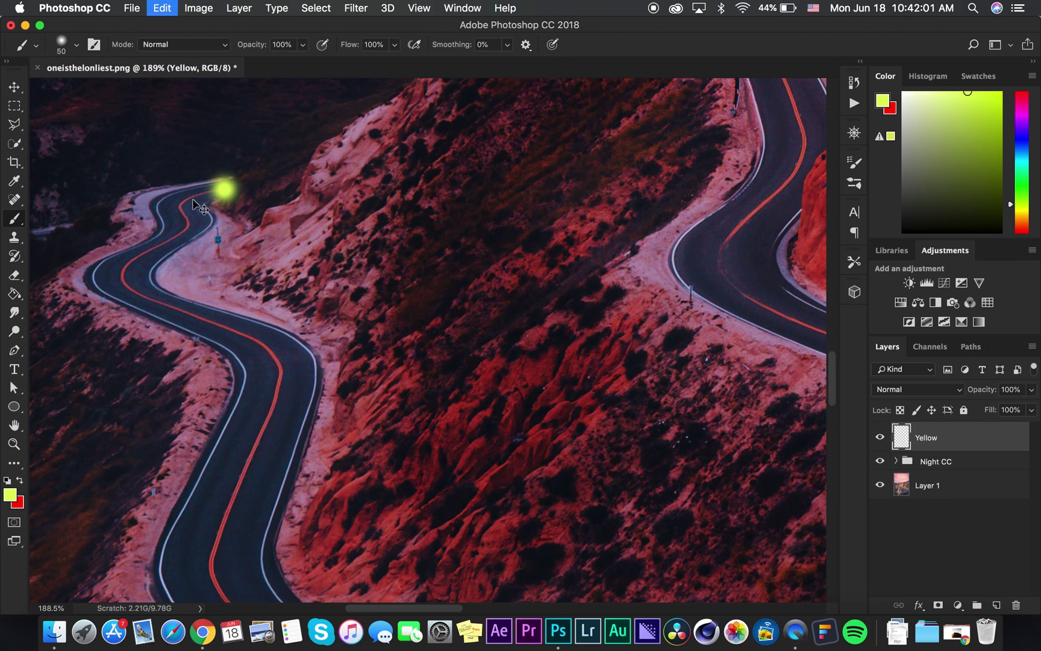
{"action": "key", "text": "super+alt+z"}
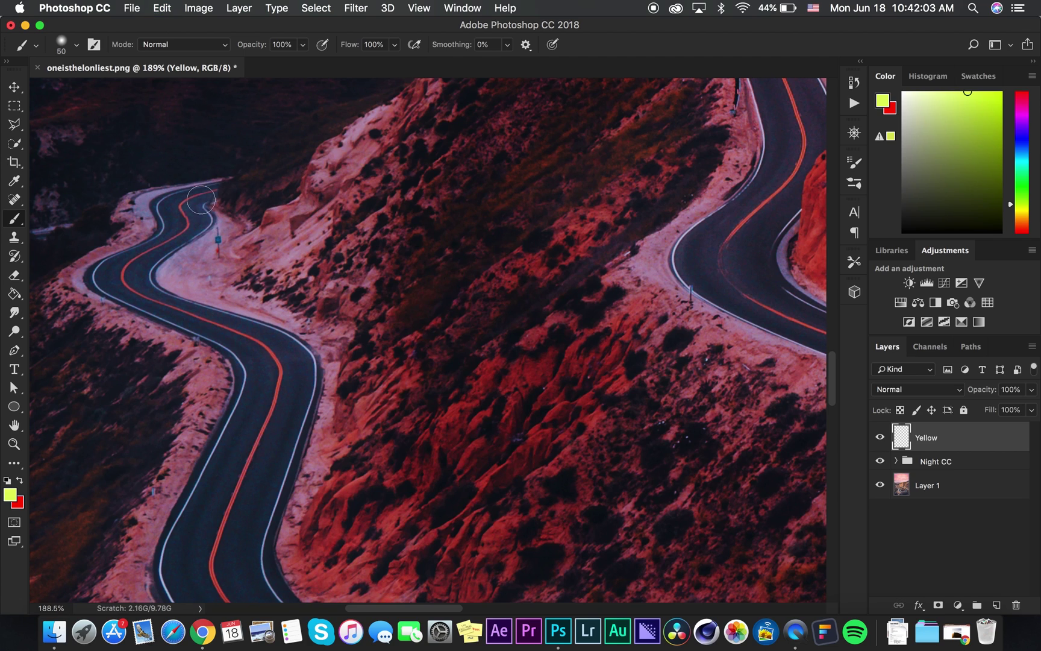
{"action": "key", "text": "bracketleft"}
{"action": "key", "text": "bracketleft"}
{"action": "key", "text": "bracketleft"}
{"action": "key", "text": "bracketleft"}
{"action": "key", "text": "bracketleft"}
{"action": "left_click", "coordinate": [219, 188]}
{"action": "mouse_move", "coordinate": [208, 191]}
{"action": "left_mouse_down"}
{"action": "mouse_move", "coordinate": [190, 198]}
{"action": "mouse_move", "coordinate": [163, 244]}
{"action": "left_mouse_up"}
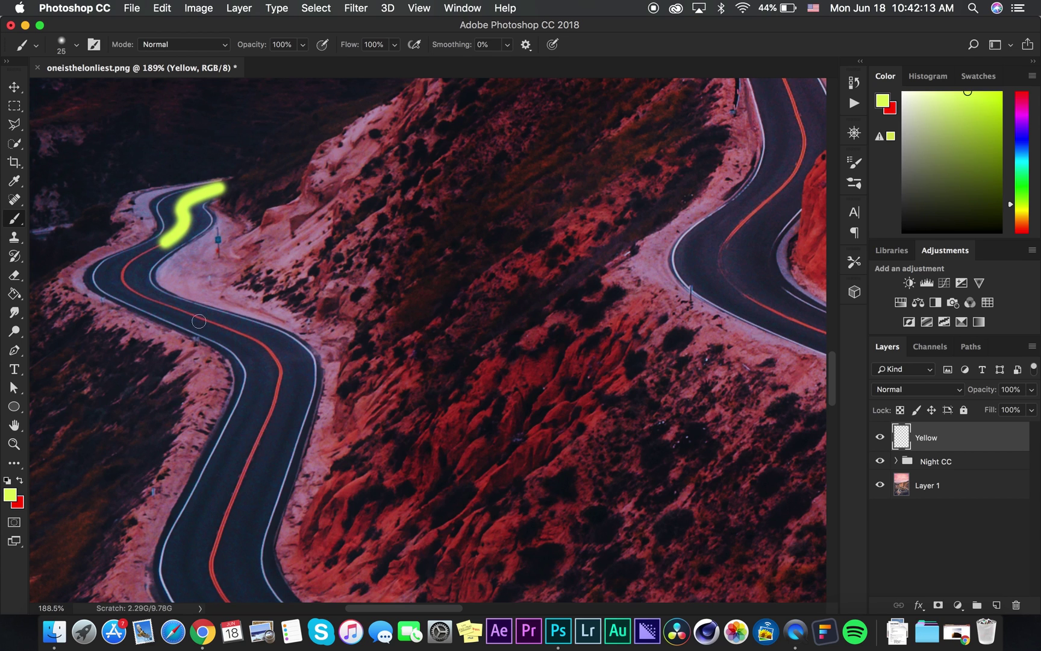
{"action": "key", "text": "super+0"}
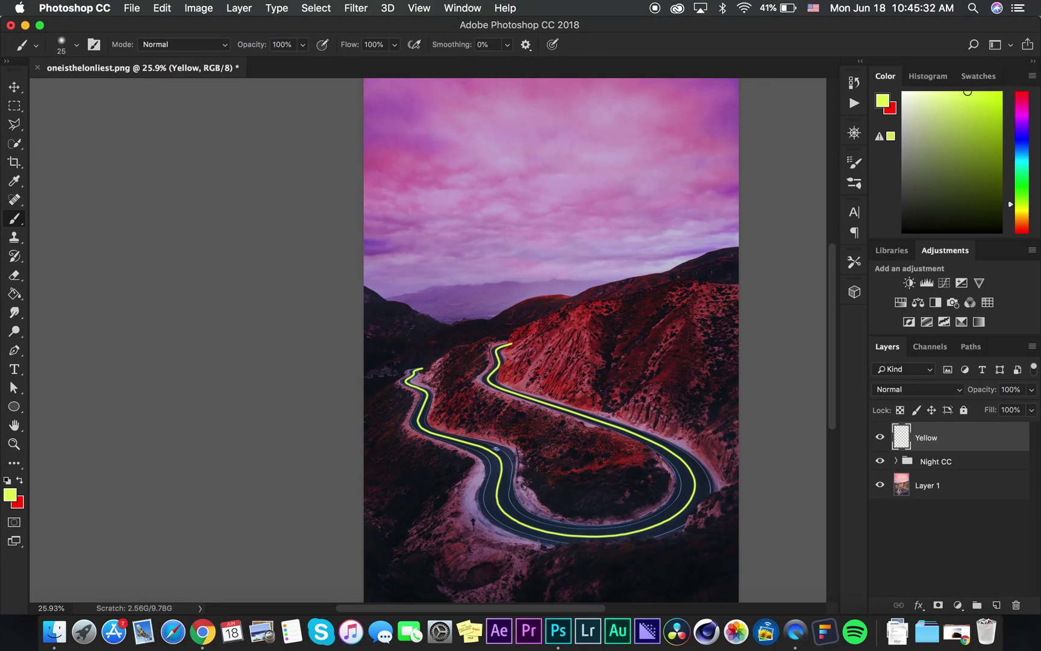
Step: Toggle the Yellow layer on and off to compare the trail
{"action": "key", "text": "a"}
{"action": "left_click", "coordinate": [880, 438]}
{"action": "left_click", "coordinate": [880, 438]}
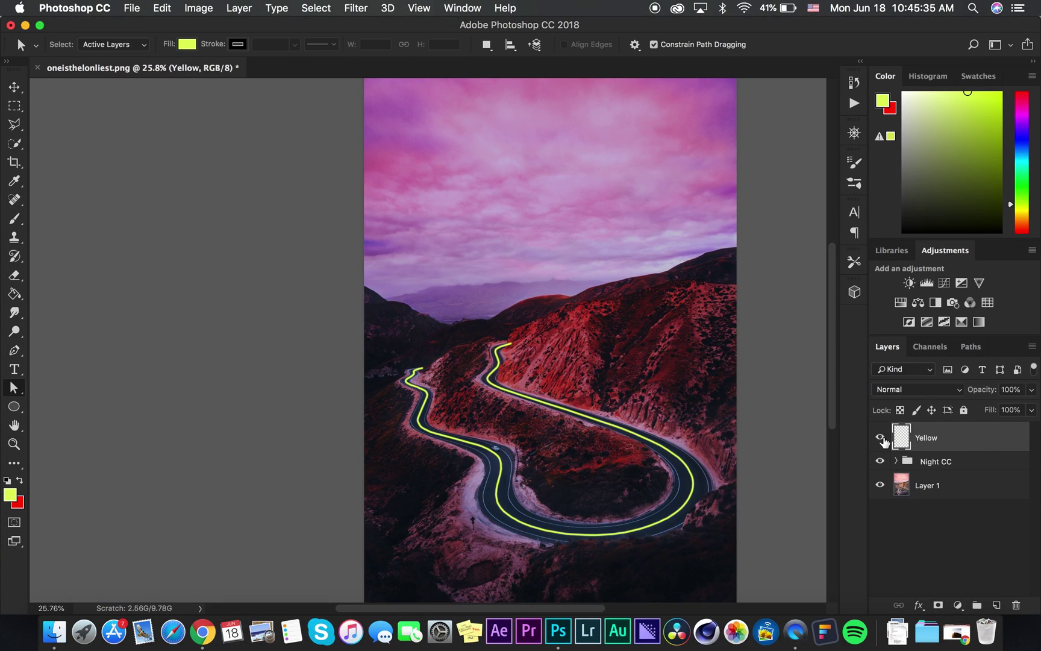
{"action": "left_click", "coordinate": [881, 438]}
{"action": "left_click", "coordinate": [881, 439]}
Step: Add a new layer named 'Red' above Yellow and pick a dark red painting colour
{"action": "left_click", "coordinate": [996, 604]}
{"action": "double_click", "coordinate": [927, 437]}
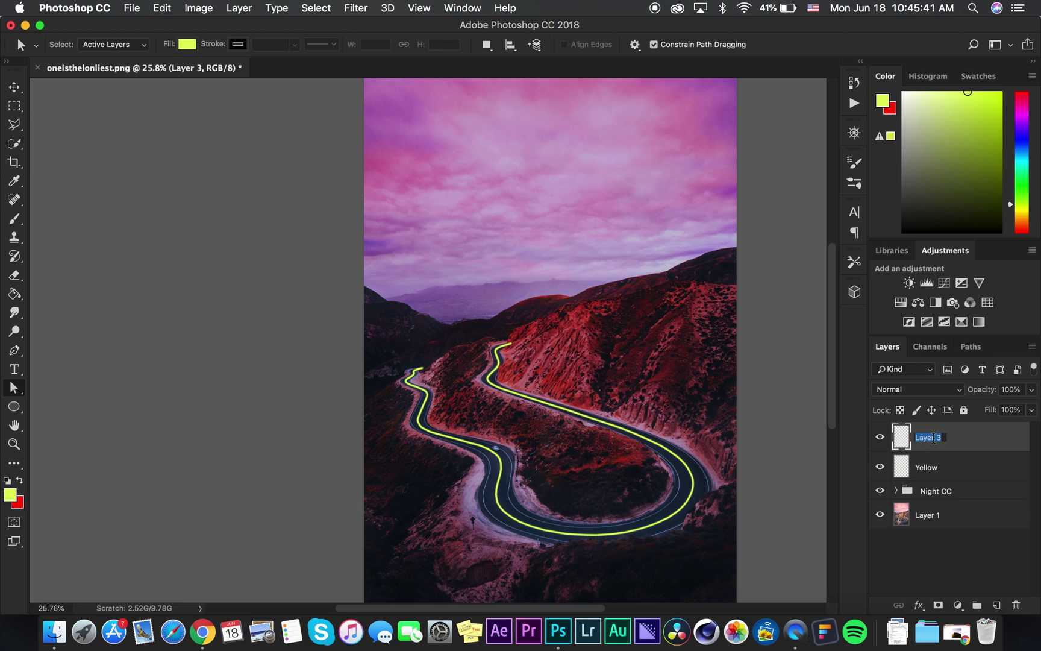
{"action": "type", "text": "Red"}
{"action": "key", "text": "Return"}
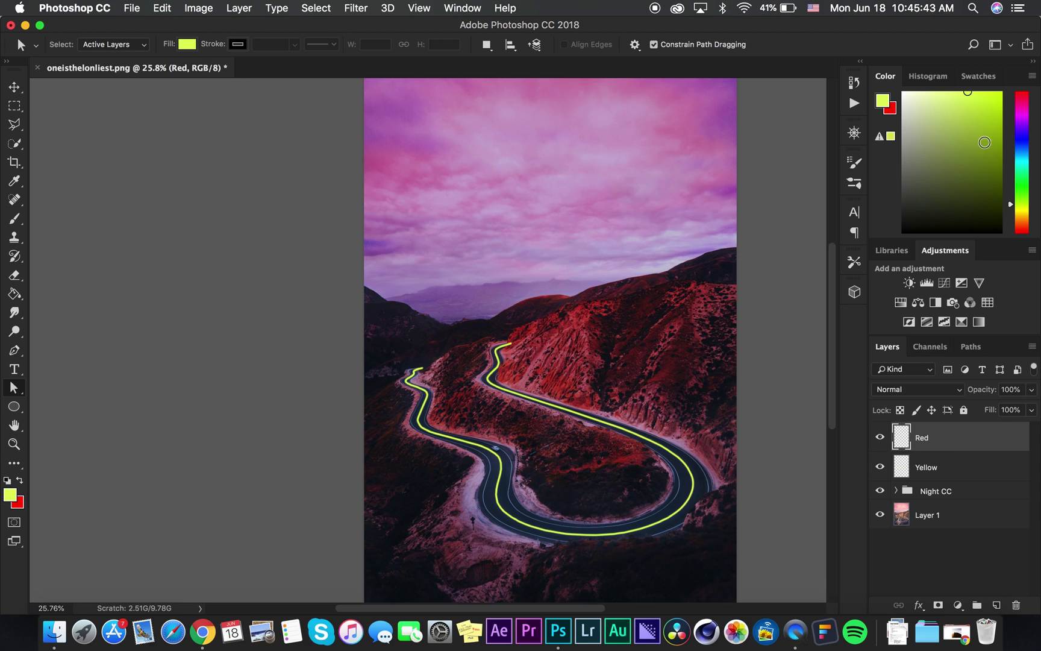
{"action": "left_click_drag", "start_coordinate": [1015, 114], "coordinate": [1010, 70]}
{"action": "left_click", "coordinate": [966, 118]}
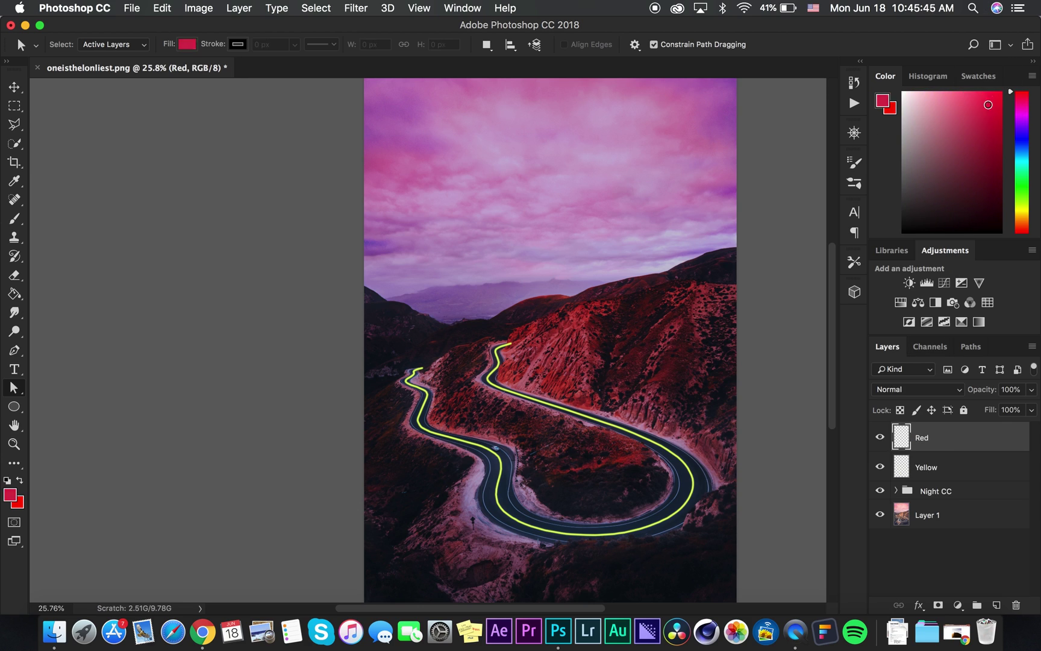
Step: Pick a deeper red colour for painting the road trail on the Red layer
{"action": "left_click", "coordinate": [987, 125]}
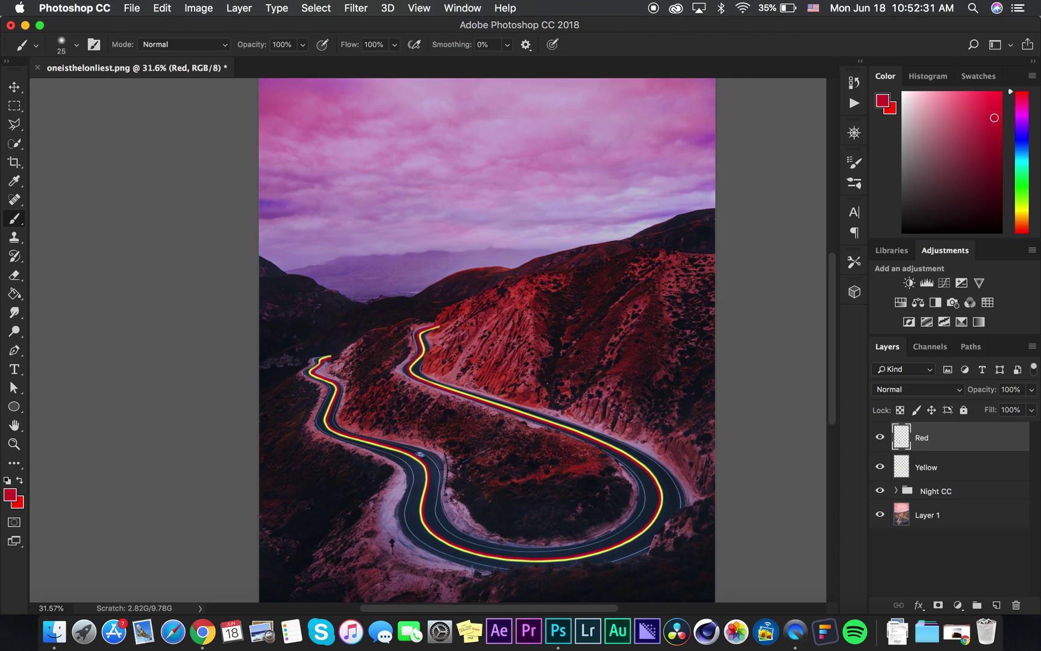
{"action": "scroll", "coordinate": [482, 338], "scroll_direction": "down", "scroll_amount": 2}
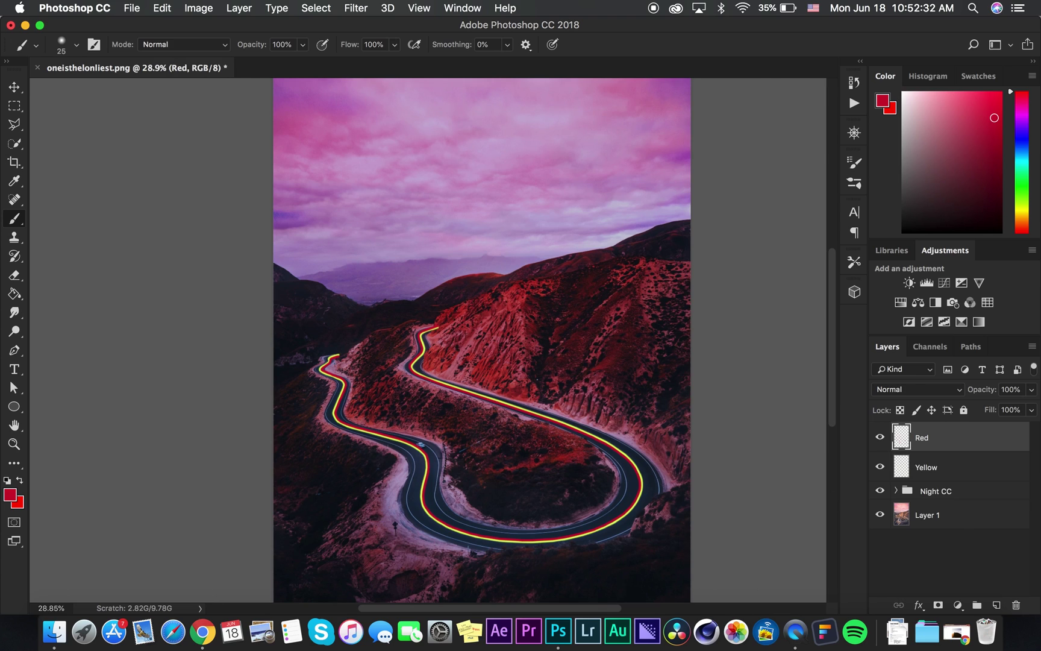
Step: Toggle the Red and Yellow trail layers off and on to compare them
{"action": "left_click", "coordinate": [880, 437]}
{"action": "left_click", "coordinate": [880, 466]}
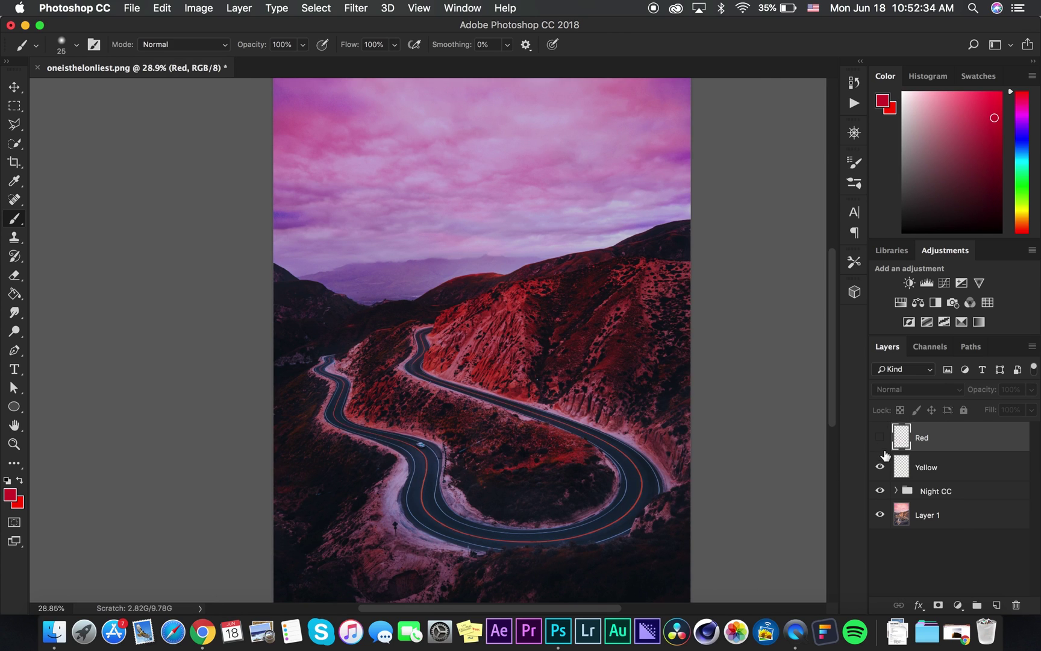
{"action": "left_click", "coordinate": [880, 467]}
{"action": "left_click", "coordinate": [880, 437]}
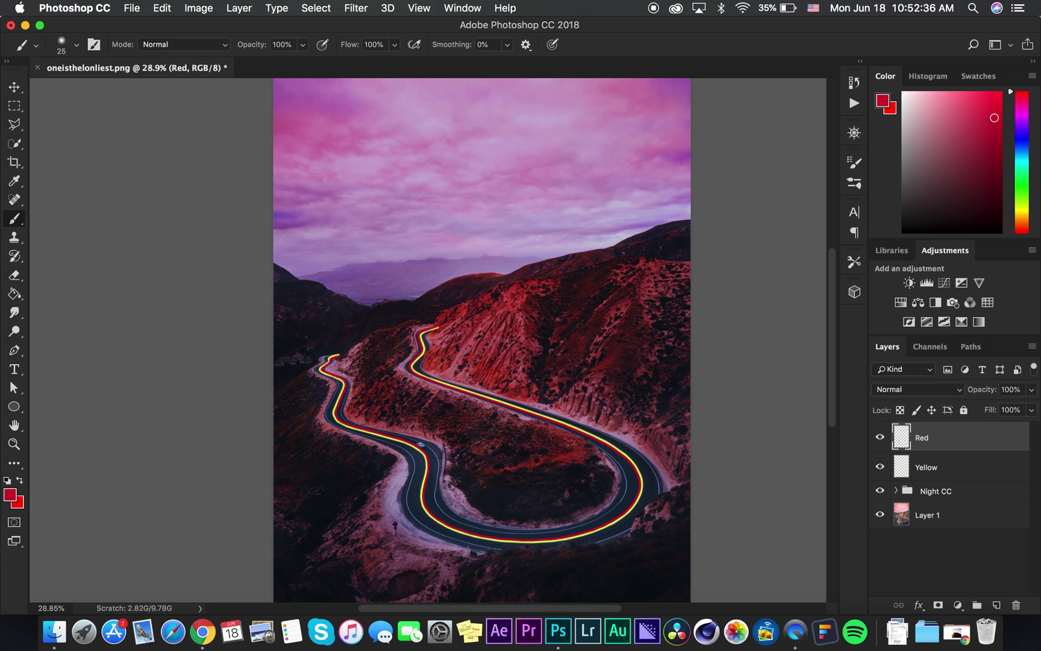
{"action": "key", "text": "a"}
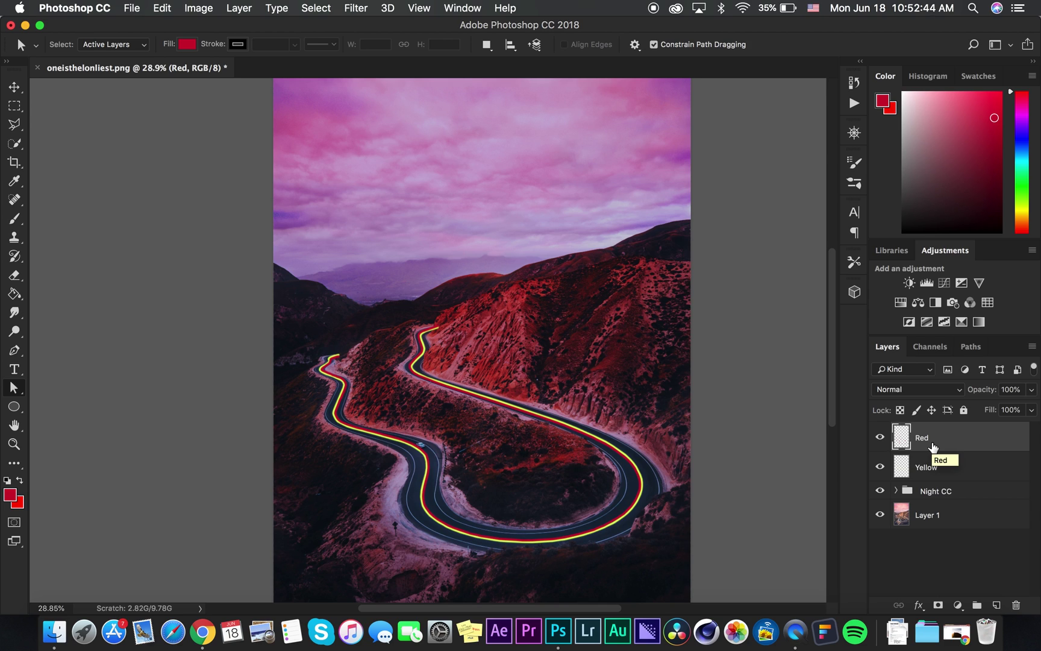
{"action": "key", "text": "j"}
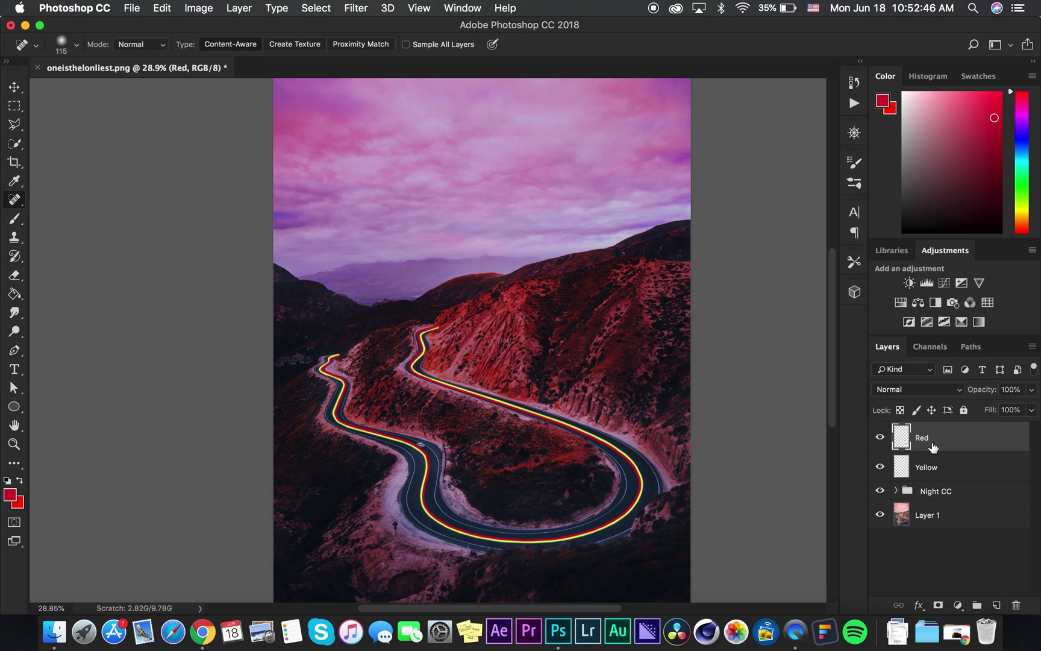
Step: Duplicate the Red layer and group both copies into a group named 'RED'
{"action": "key", "text": "super+j"}
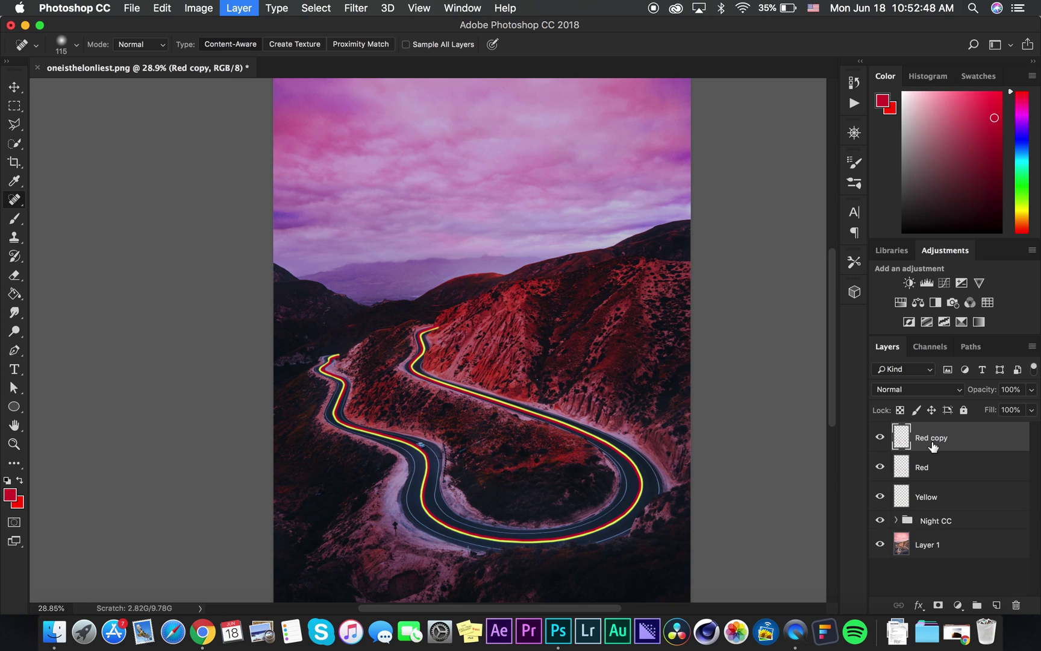
{"action": "left_click", "coordinate": [949, 476], "text": "shift"}
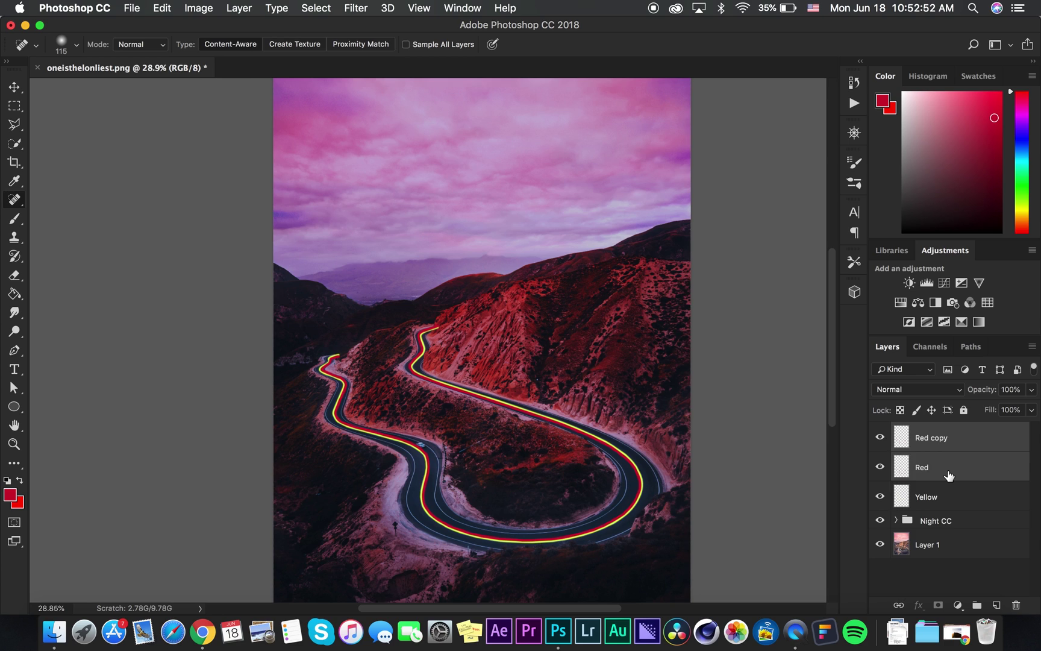
{"action": "key", "text": "super+g"}
{"action": "double_click", "coordinate": [931, 434]}
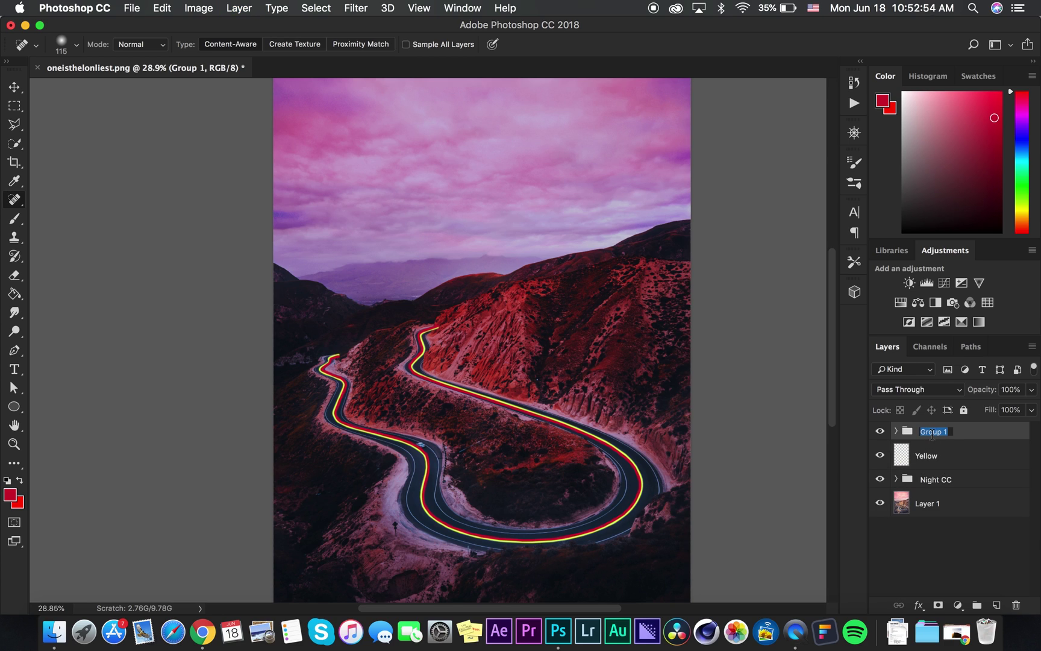
{"action": "type", "text": "RED"}
{"action": "key", "text": "Return"}
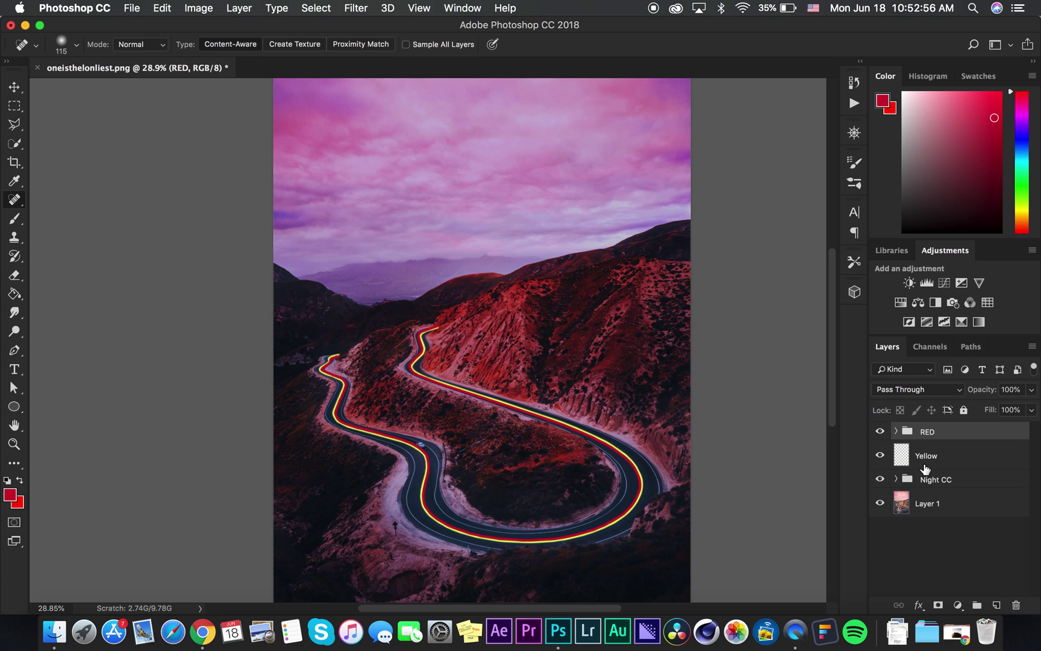
Step: Duplicate the Yellow layer and group both copies into a group named 'Yellow'
{"action": "left_click", "coordinate": [925, 464]}
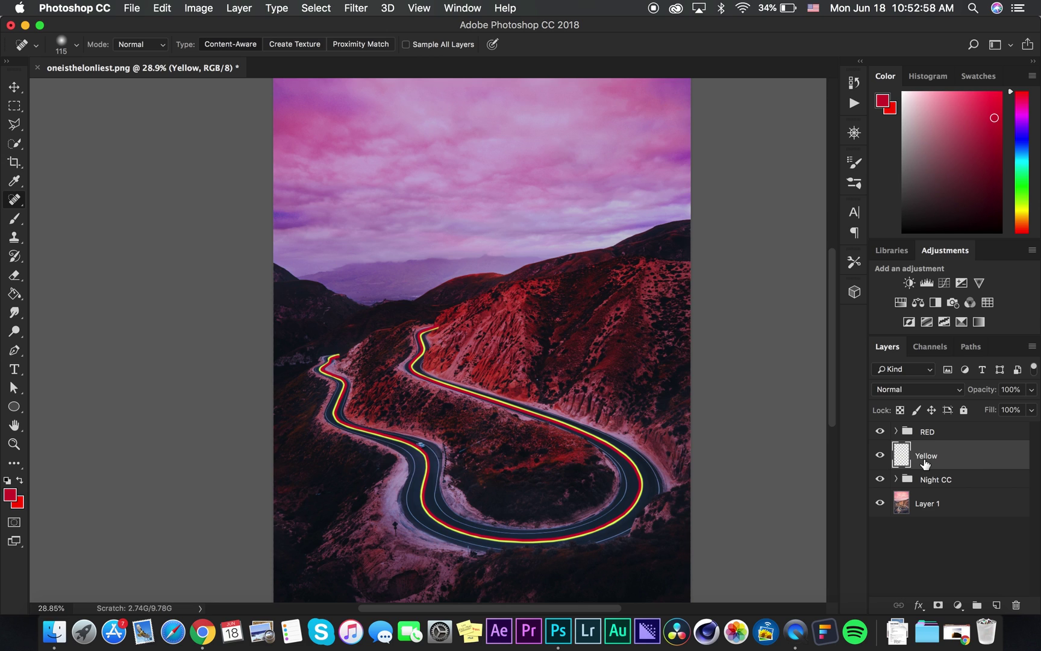
{"action": "key", "text": "super+j"}
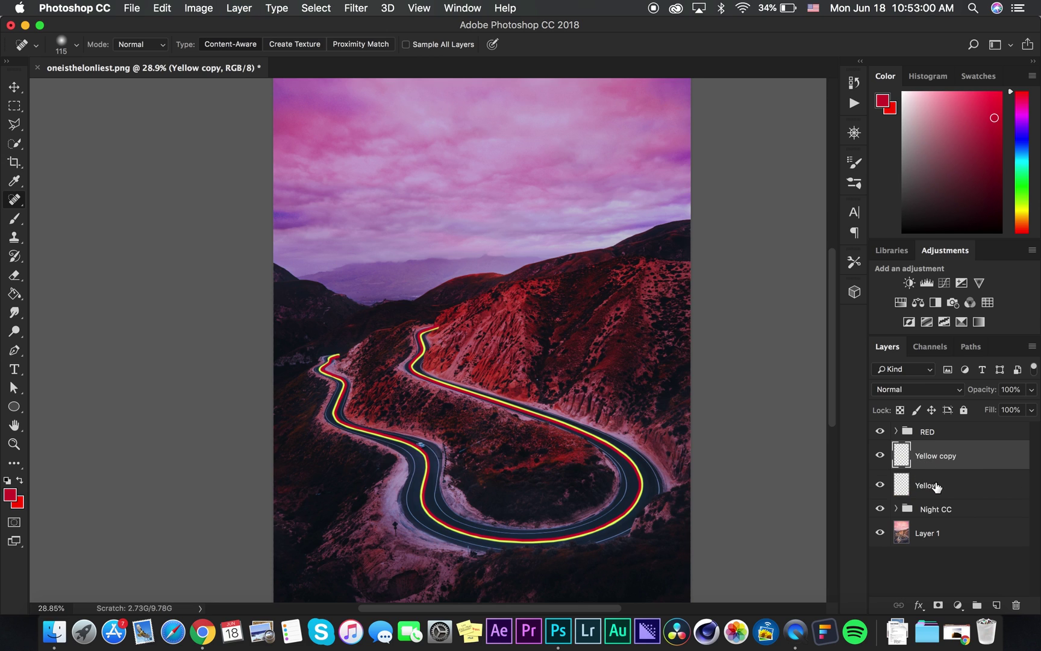
{"action": "left_click", "coordinate": [940, 489], "text": "shift"}
{"action": "key", "text": "super+g"}
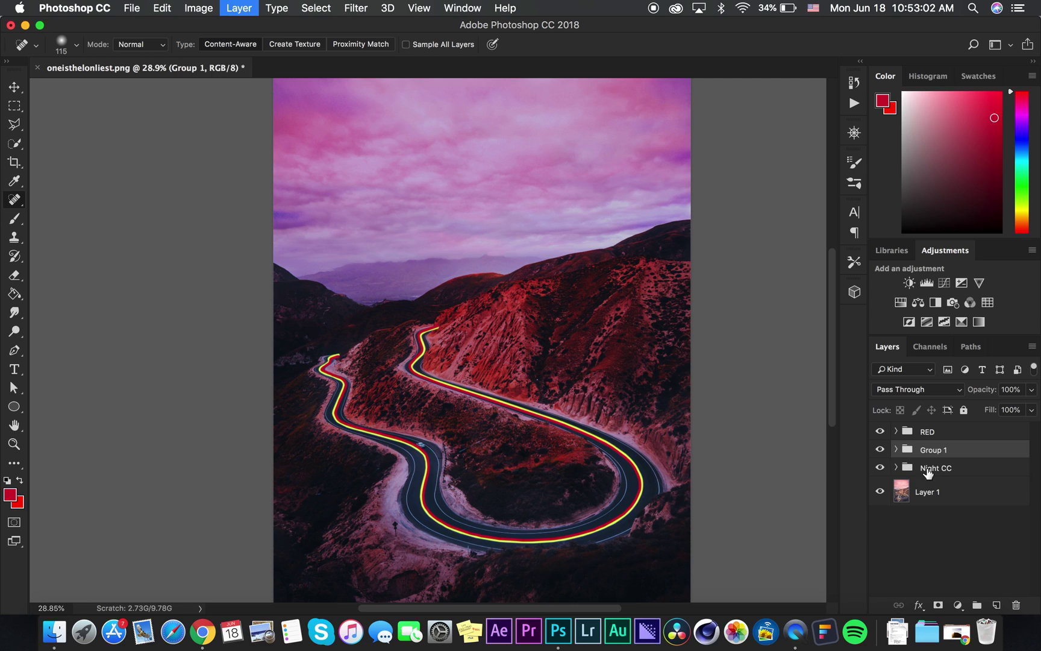
{"action": "double_click", "coordinate": [928, 450]}
{"action": "type", "text": "Yel"}
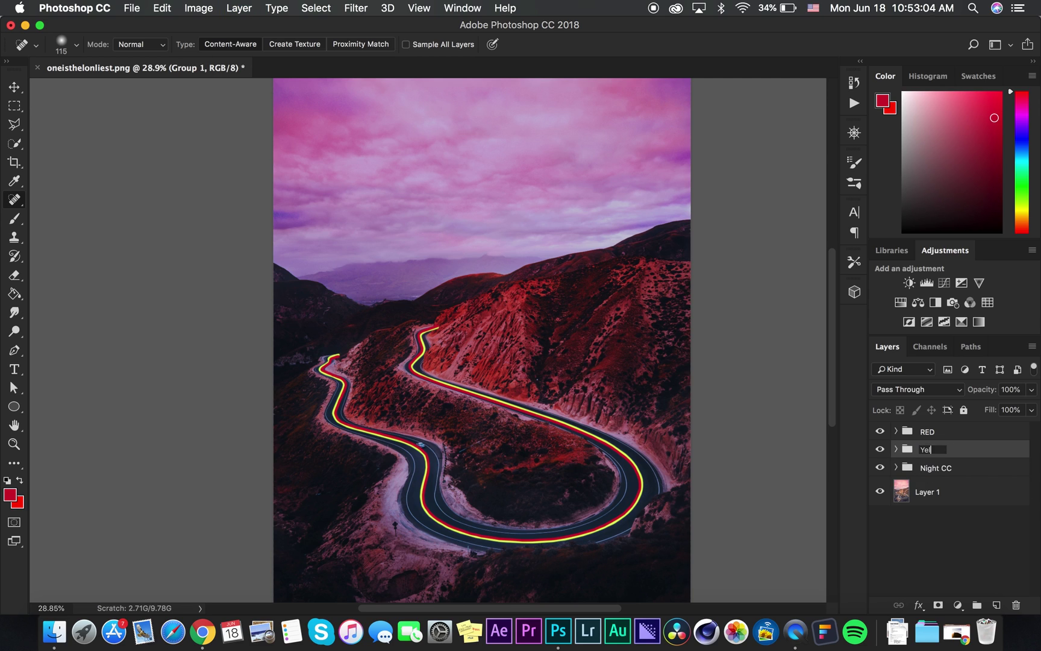
{"action": "type", "text": "low"}
{"action": "key", "text": "Return"}
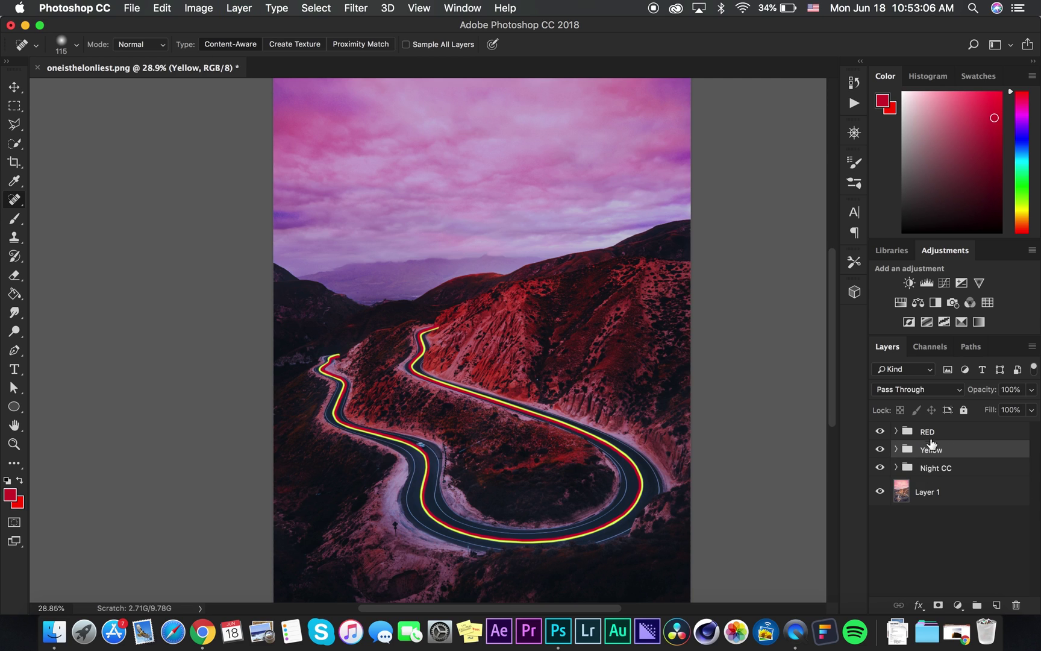
Step: Set both layers in the Yellow group to Linear Dodge (Add) blending
{"action": "left_click", "coordinate": [896, 448]}
{"action": "left_click", "coordinate": [947, 482]}
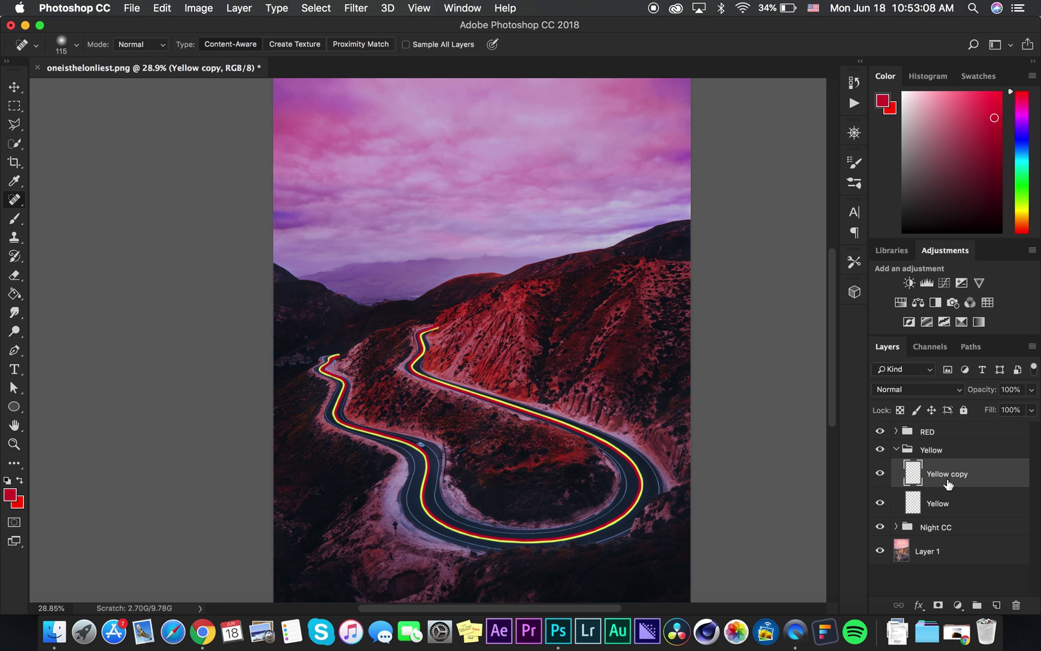
{"action": "left_click", "coordinate": [964, 505], "text": "shift"}
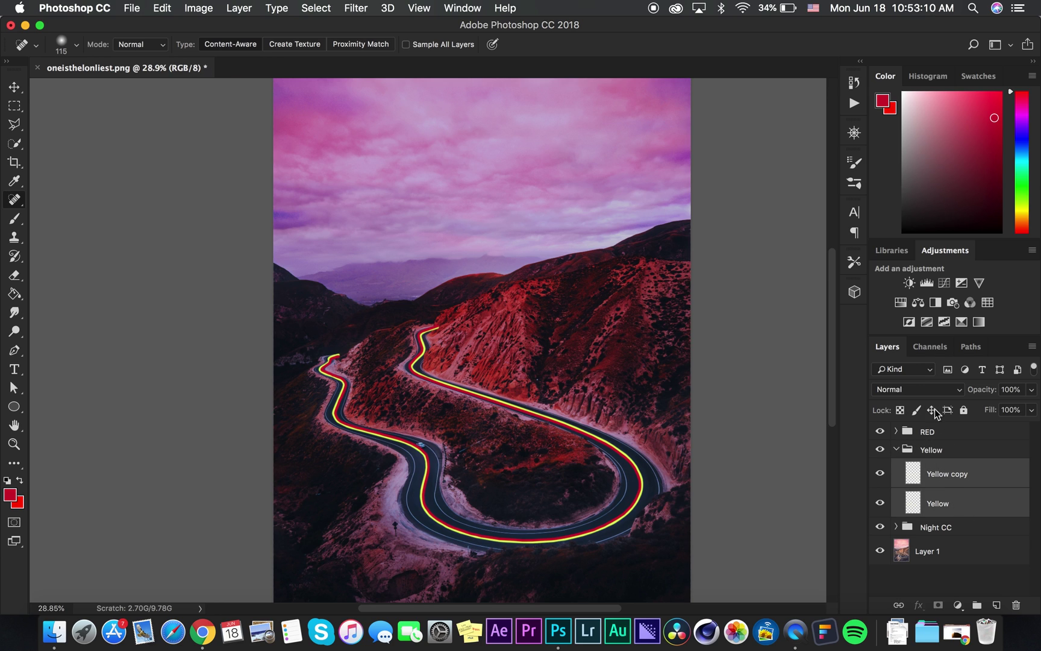
{"action": "left_click", "coordinate": [925, 389]}
{"action": "left_click", "coordinate": [946, 513]}
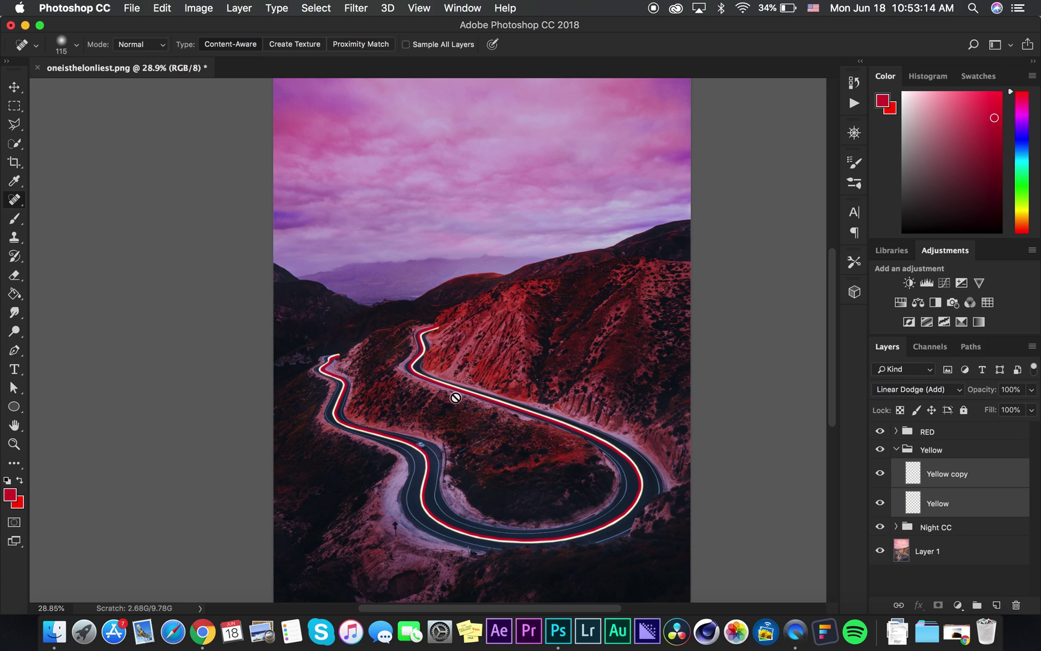
Step: Try 80% fill on the Yellow layers, then restore fill to 100%
{"action": "left_click", "coordinate": [1023, 412]}
{"action": "type", "text": "80"}
{"action": "left_click", "coordinate": [1018, 409]}
{"action": "type", "text": "100"}
Step: Set the Yellow layers' opacity to 90%
{"action": "left_click", "coordinate": [1010, 389]}
{"action": "type", "text": "80"}
{"action": "key", "text": "Return"}
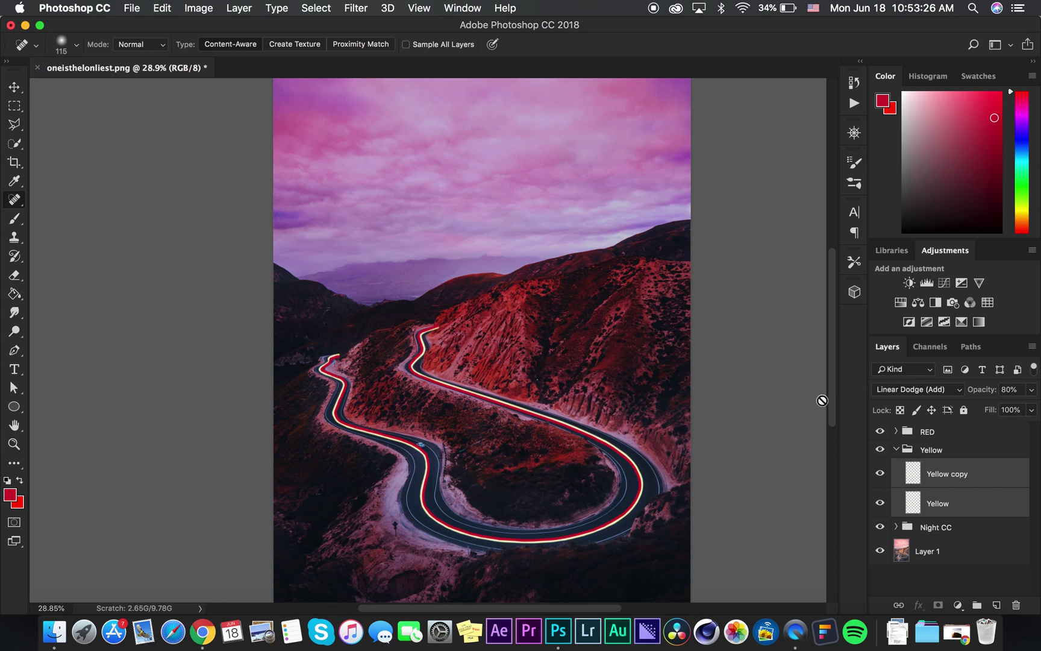
{"action": "type", "text": "90"}
{"action": "left_click", "coordinate": [945, 527]}
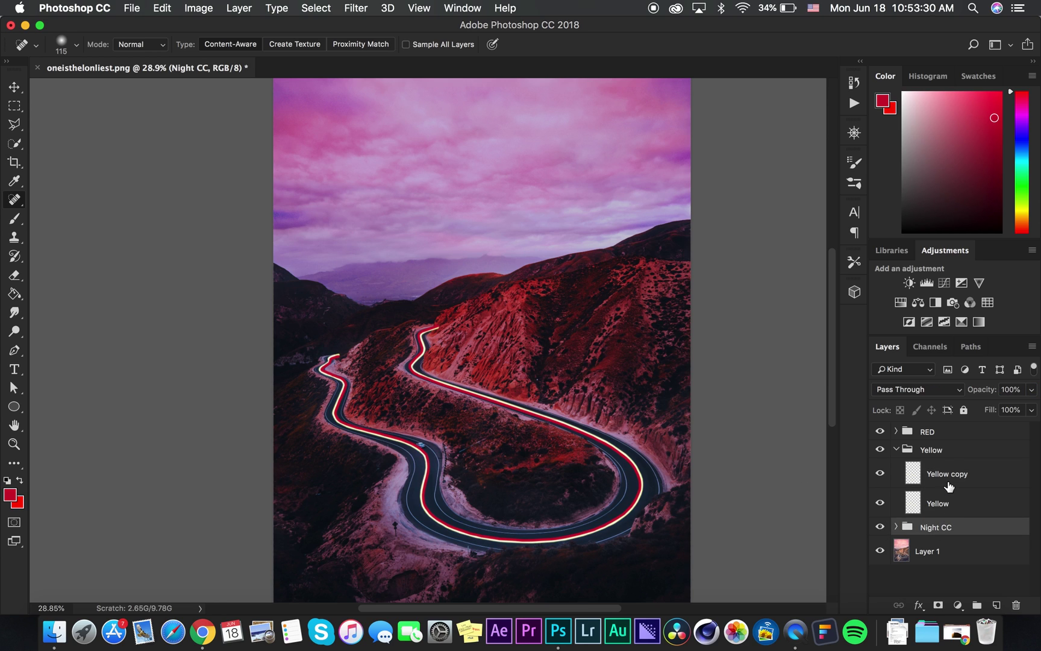
{"action": "left_click", "coordinate": [945, 478]}
Step: Warp the Yellow copy trail so it bends offset alongside the original road trail
{"action": "key", "text": "ctrl+t"}
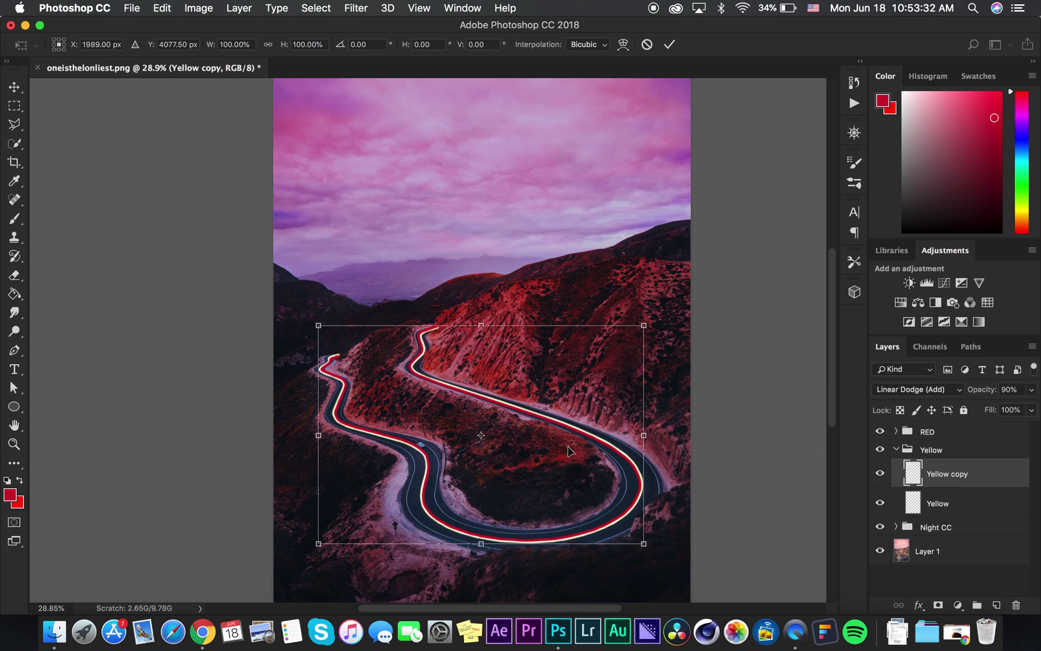
{"action": "right_click", "coordinate": [553, 451]}
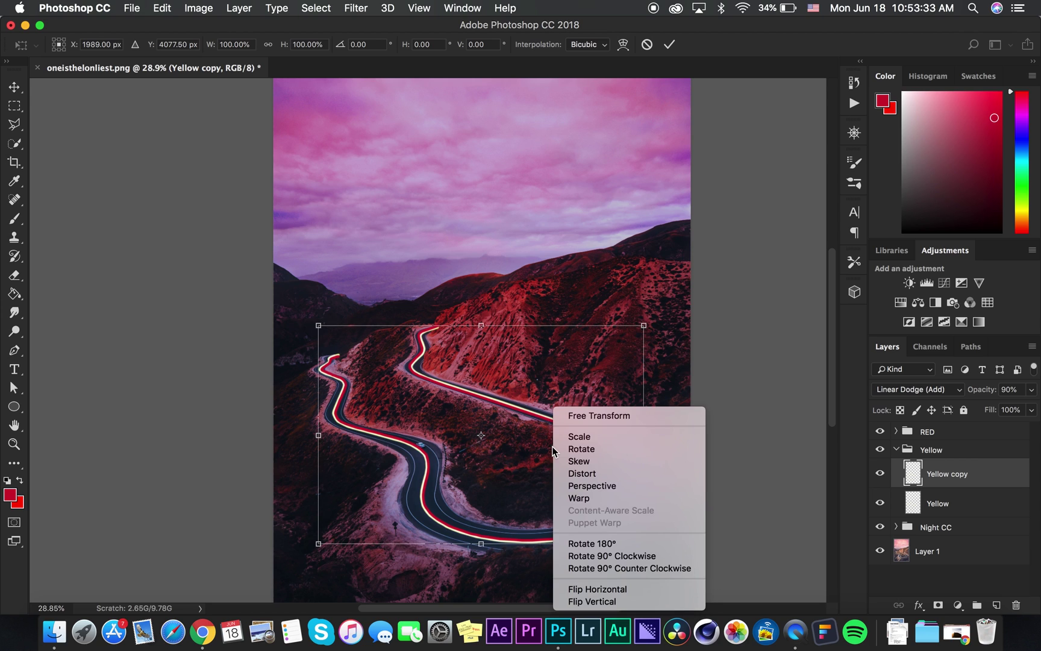
{"action": "left_click", "coordinate": [585, 498]}
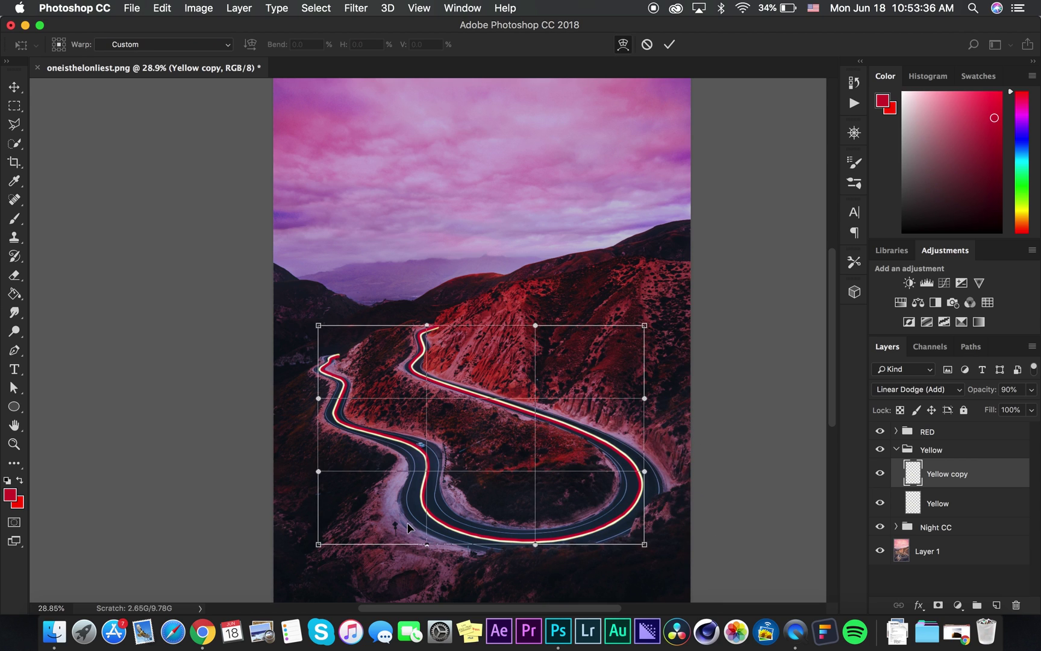
{"action": "left_click_drag", "start_coordinate": [408, 528], "coordinate": [406, 532]}
{"action": "mouse_move", "coordinate": [618, 523]}
{"action": "left_mouse_down"}
{"action": "mouse_move", "coordinate": [627, 536]}
{"action": "mouse_move", "coordinate": [623, 525]}
{"action": "left_mouse_up"}
{"action": "left_click_drag", "start_coordinate": [600, 447], "coordinate": [602, 440]}
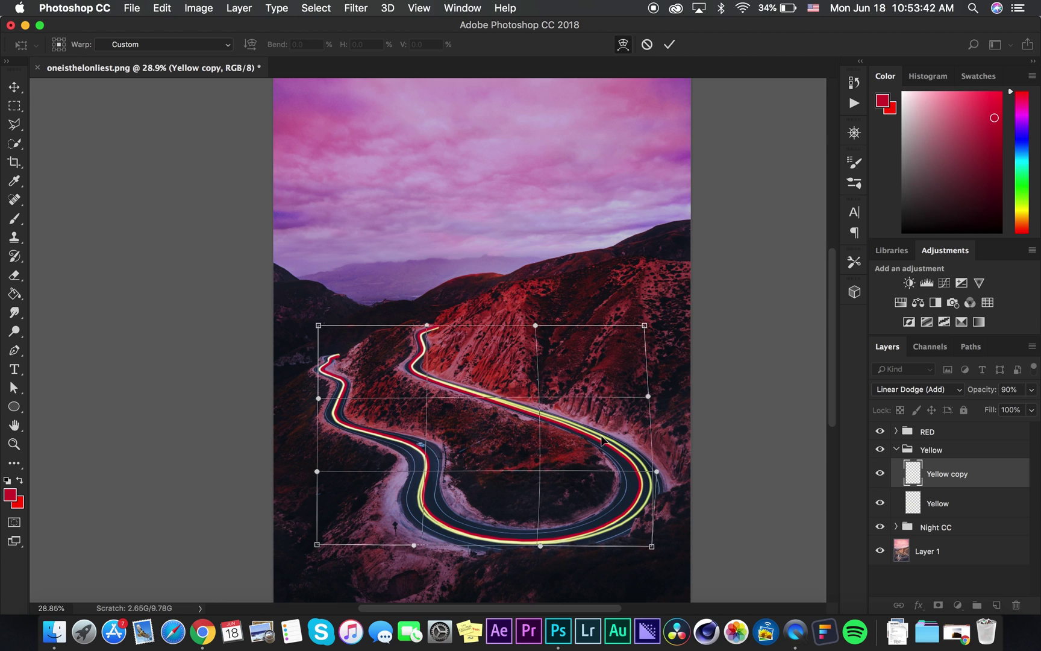
{"action": "left_click_drag", "start_coordinate": [482, 385], "coordinate": [442, 369]}
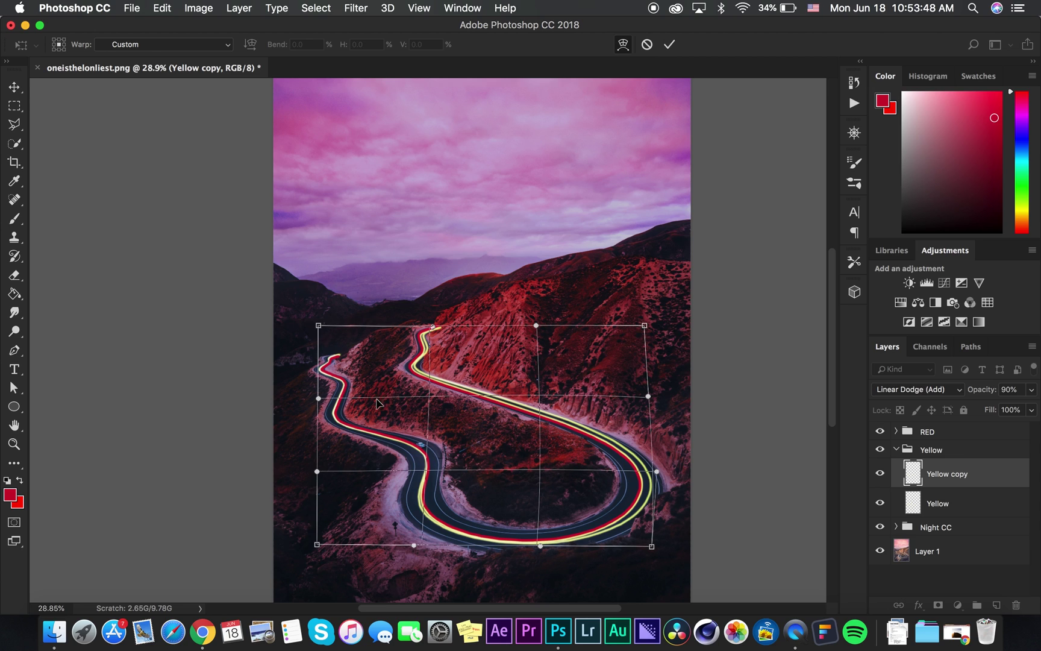
{"action": "left_click_drag", "start_coordinate": [374, 418], "coordinate": [365, 414]}
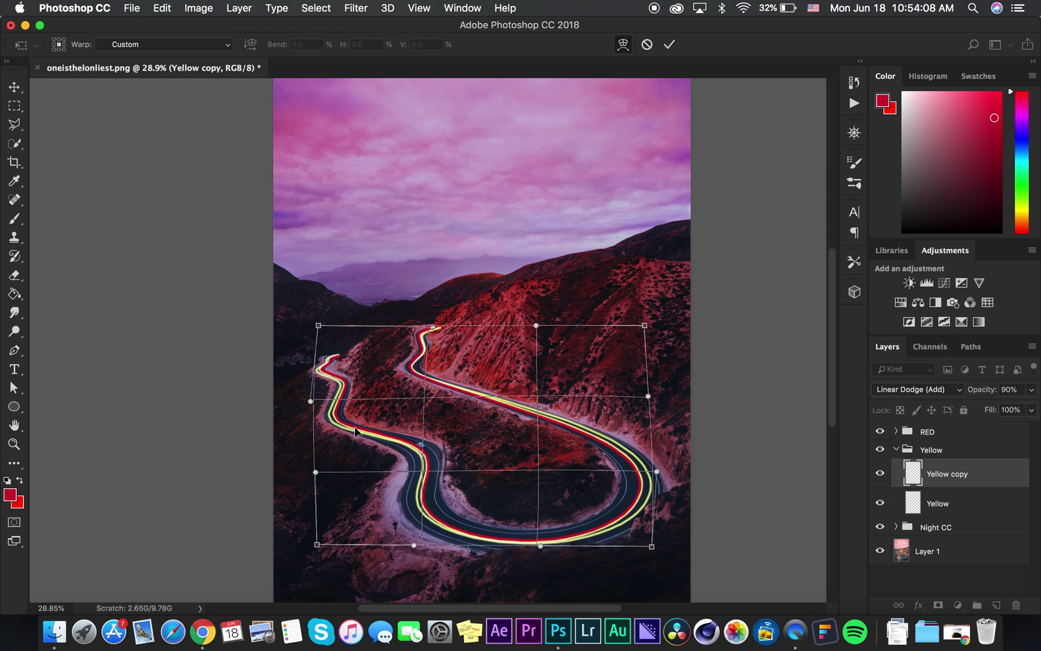
{"action": "key", "text": "Return"}
Step: Duplicate the warped trail into further copies, each committed through a transform
{"action": "key", "text": "ctrl+j"}
{"action": "key", "text": "ctrl+t"}
{"action": "key", "text": "Return"}
{"action": "key", "text": "ctrl+j"}
{"action": "key", "text": "ctrl+t"}
{"action": "key", "text": "Return"}
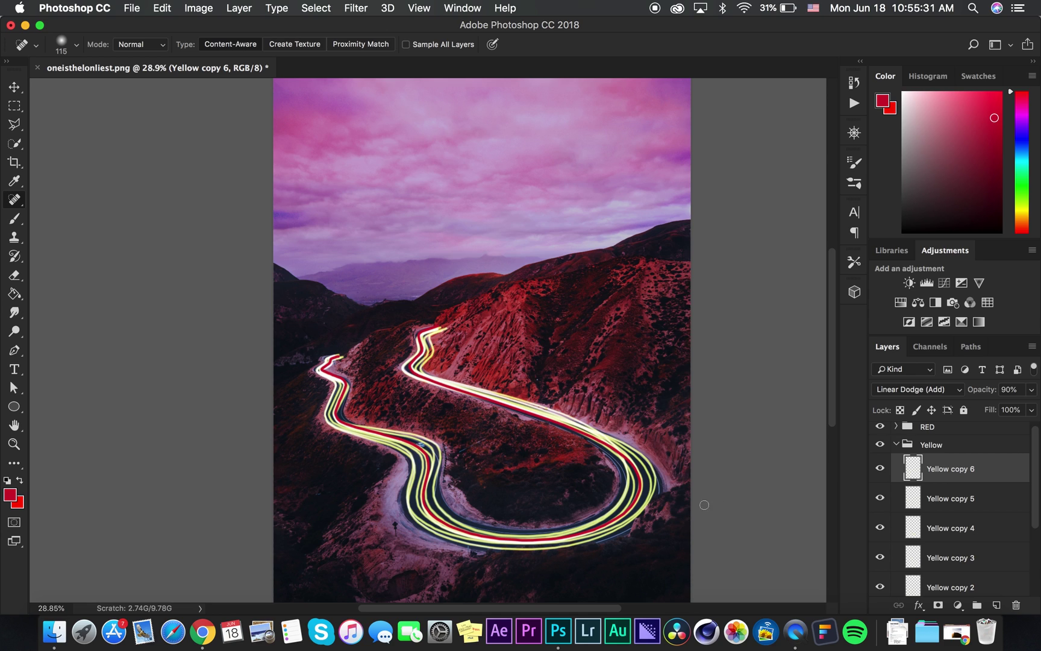
{"action": "left_click", "coordinate": [904, 445]}
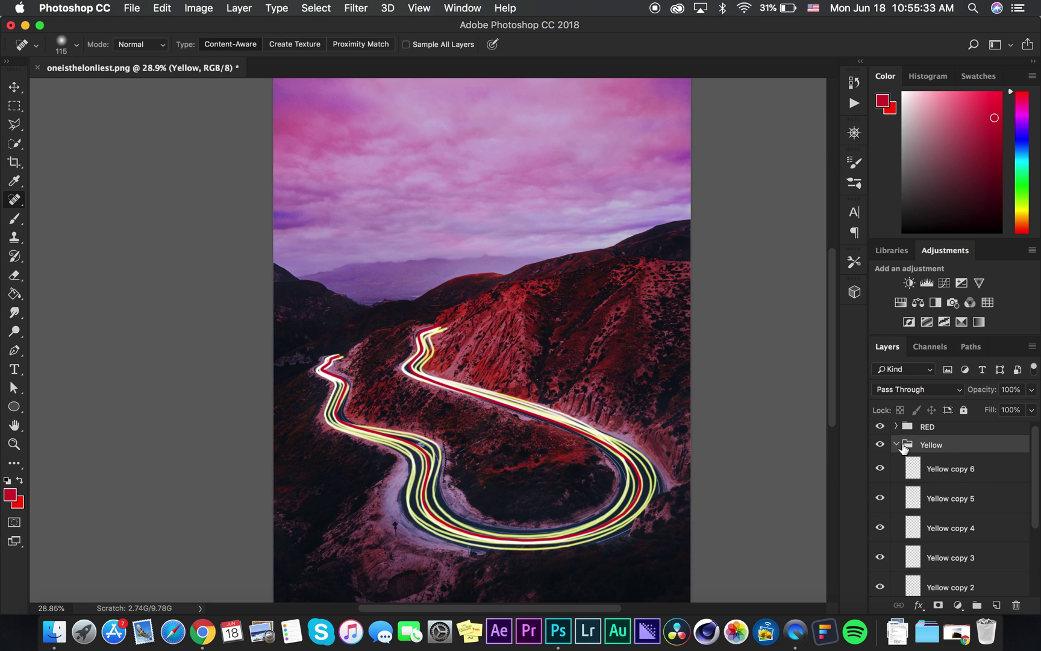
Step: Set Red and Red copy to Linear Dodge (Add) blending at 94% opacity
{"action": "left_click", "coordinate": [895, 445]}
{"action": "left_click", "coordinate": [896, 432]}
{"action": "left_click", "coordinate": [938, 455]}
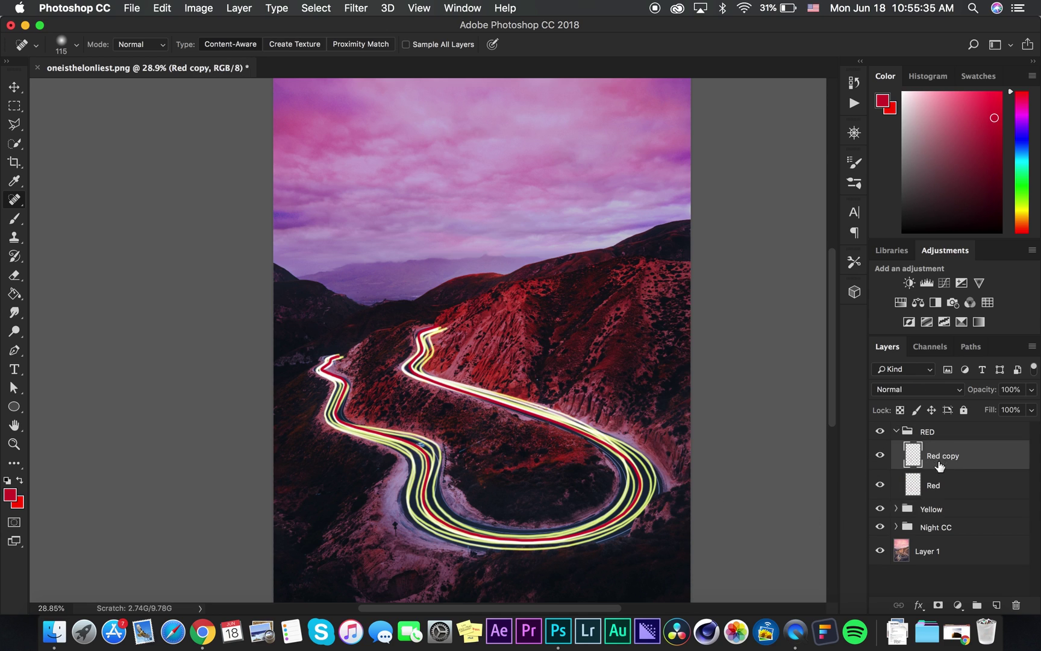
{"action": "left_click", "coordinate": [953, 485], "text": "shift"}
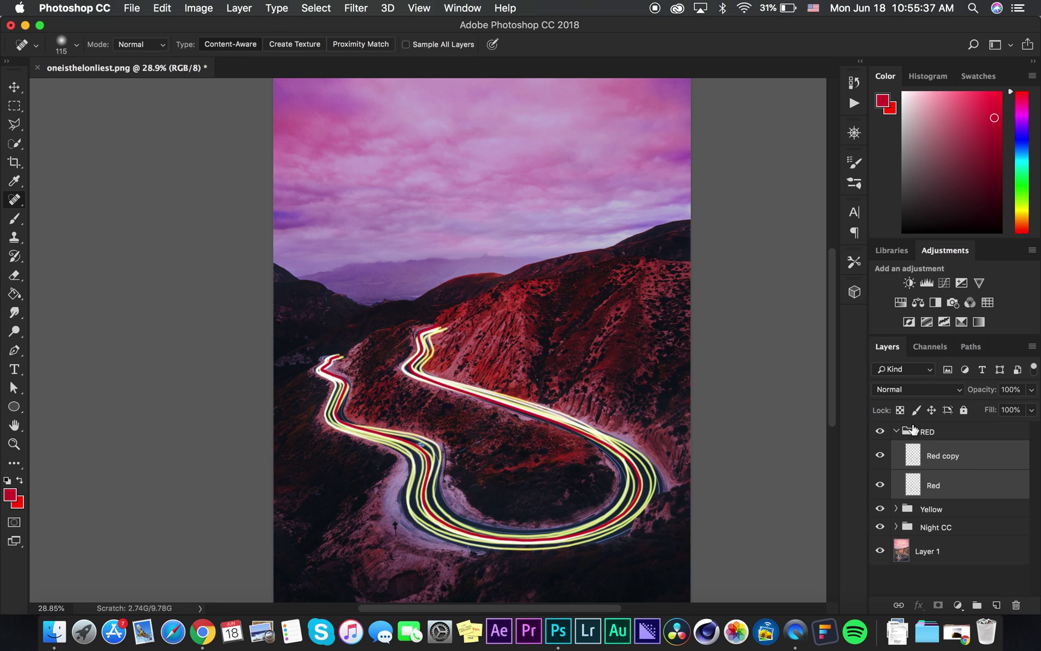
{"action": "left_click", "coordinate": [895, 390]}
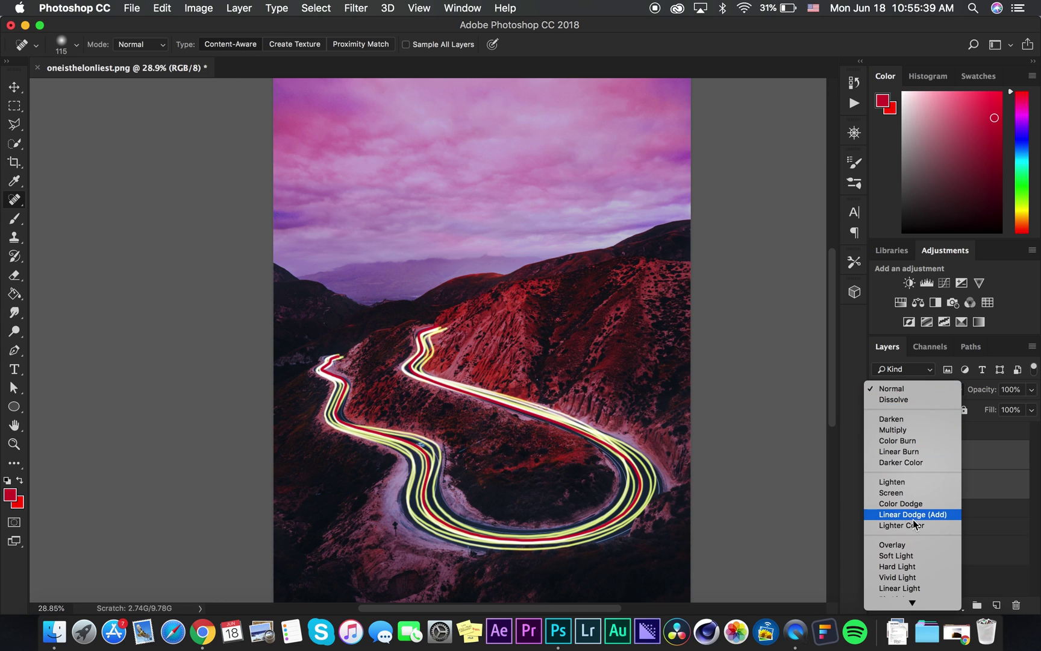
{"action": "scroll", "coordinate": [917, 516], "scroll_direction": "down", "scroll_amount": 1}
{"action": "left_click", "coordinate": [913, 501]}
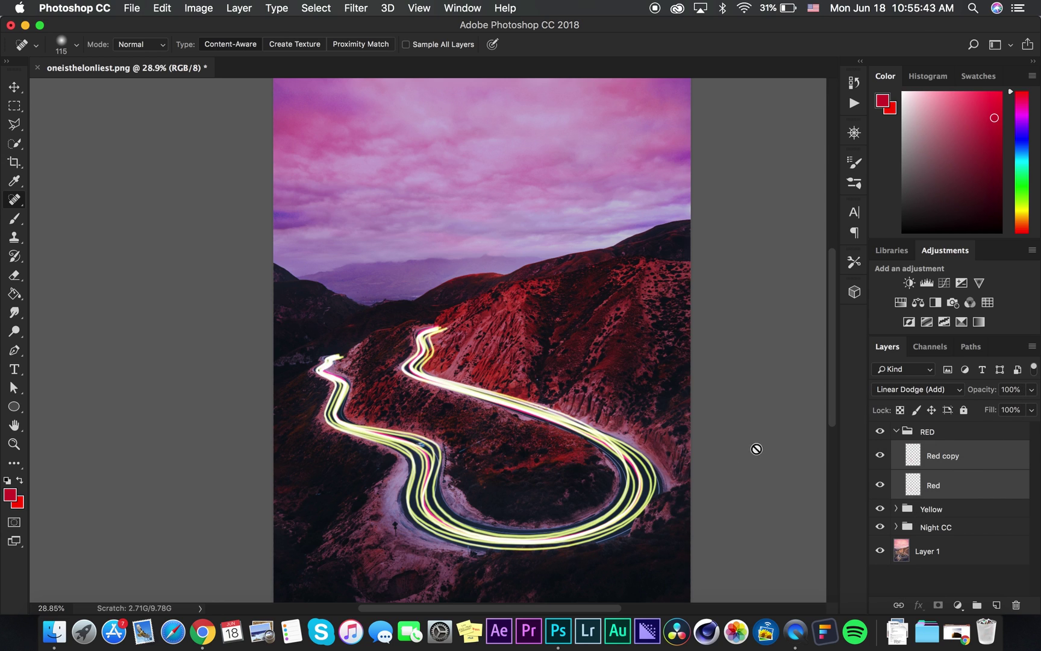
{"action": "left_click", "coordinate": [1020, 387]}
{"action": "type", "text": "94"}
{"action": "key", "text": "Return"}
Step: Select every layer in the Yellow group and set their opacity to 94%
{"action": "left_click", "coordinate": [898, 513]}
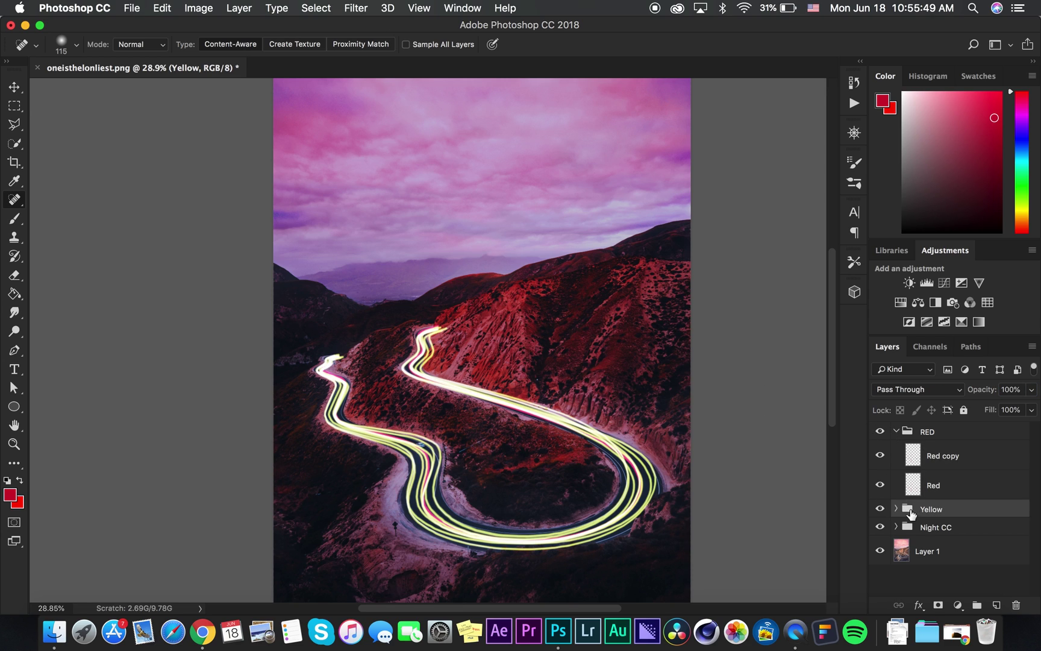
{"action": "left_click", "coordinate": [898, 513]}
{"action": "left_click", "coordinate": [929, 527]}
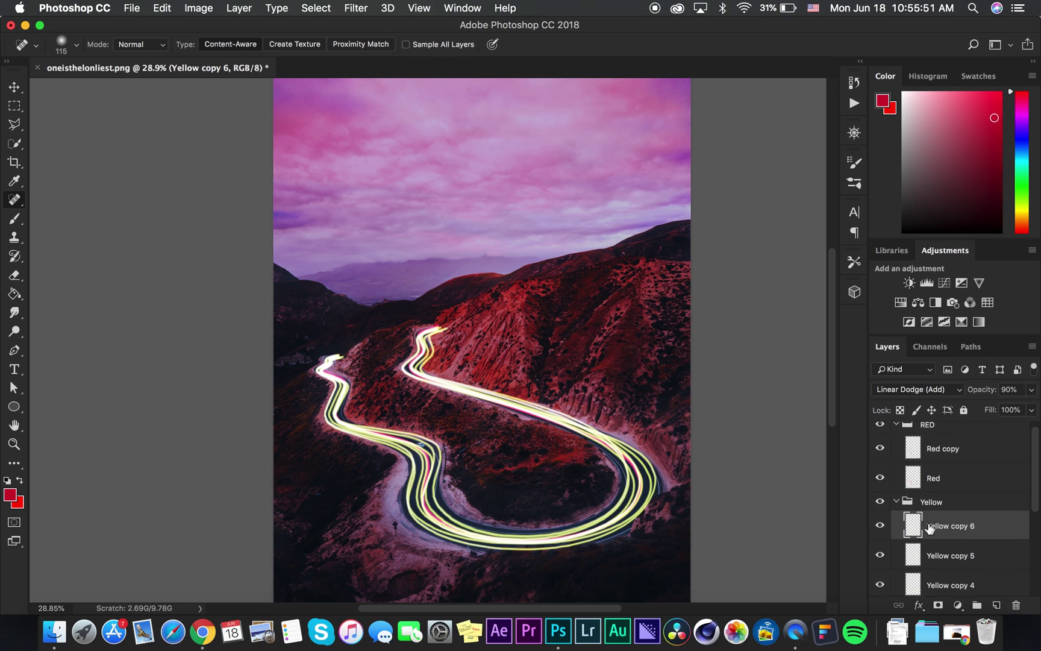
{"action": "scroll", "coordinate": [931, 530], "scroll_direction": "down", "scroll_amount": 3}
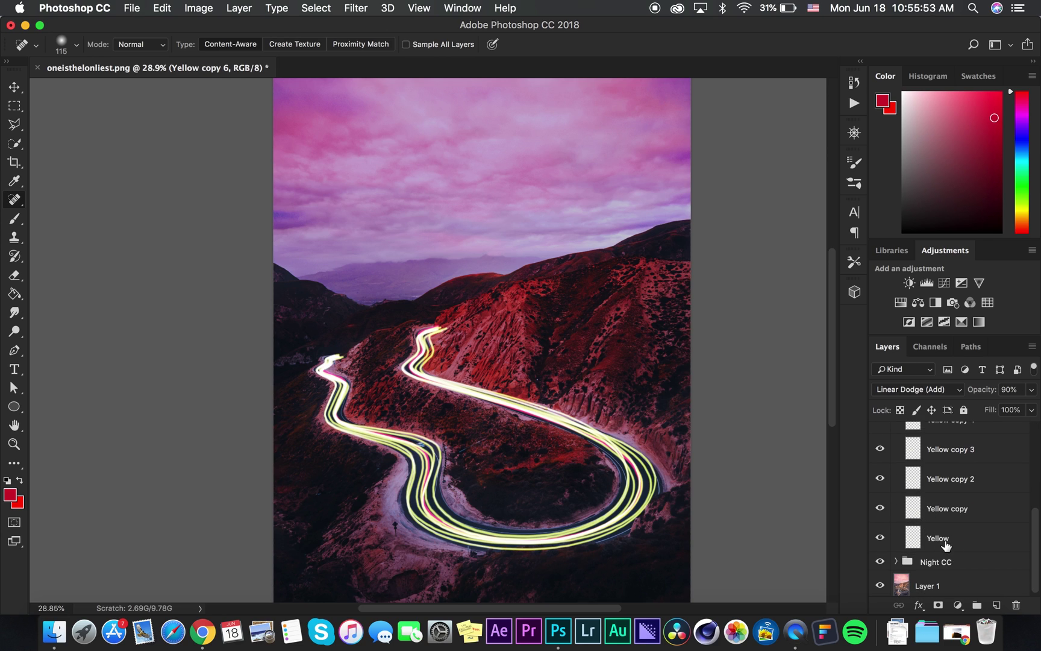
{"action": "left_click", "coordinate": [946, 542], "text": "shift"}
{"action": "left_click", "coordinate": [975, 389]}
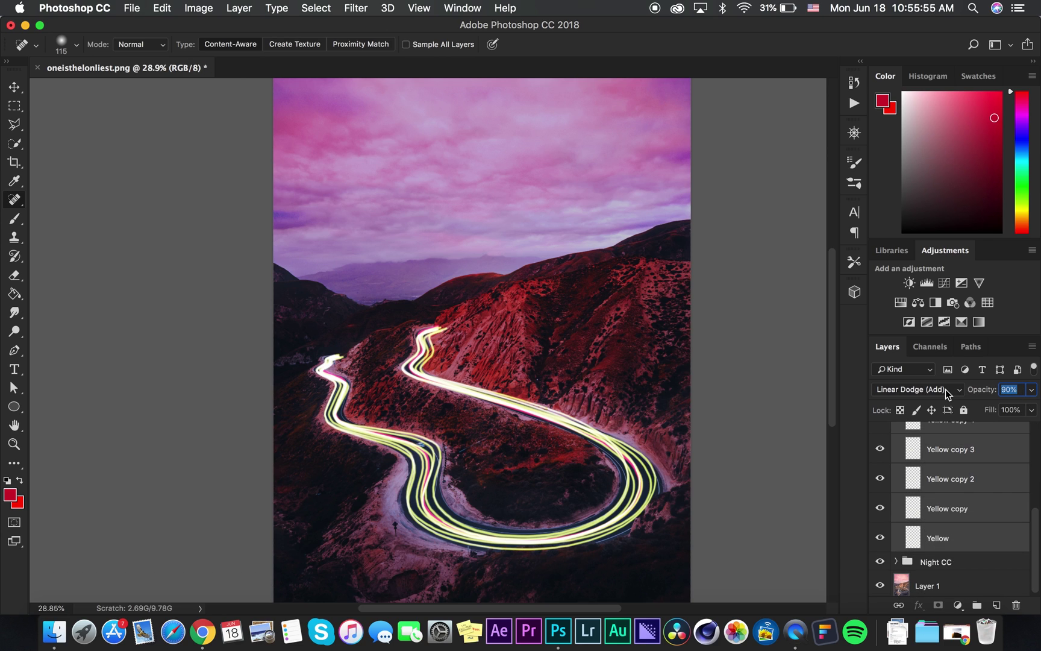
{"action": "type", "text": "94"}
{"action": "key", "text": "Return"}
Step: Collapse the Yellow group, toggle it off and on to compare, then select Red and Red copy
{"action": "scroll", "coordinate": [969, 479], "scroll_direction": "up", "scroll_amount": 5}
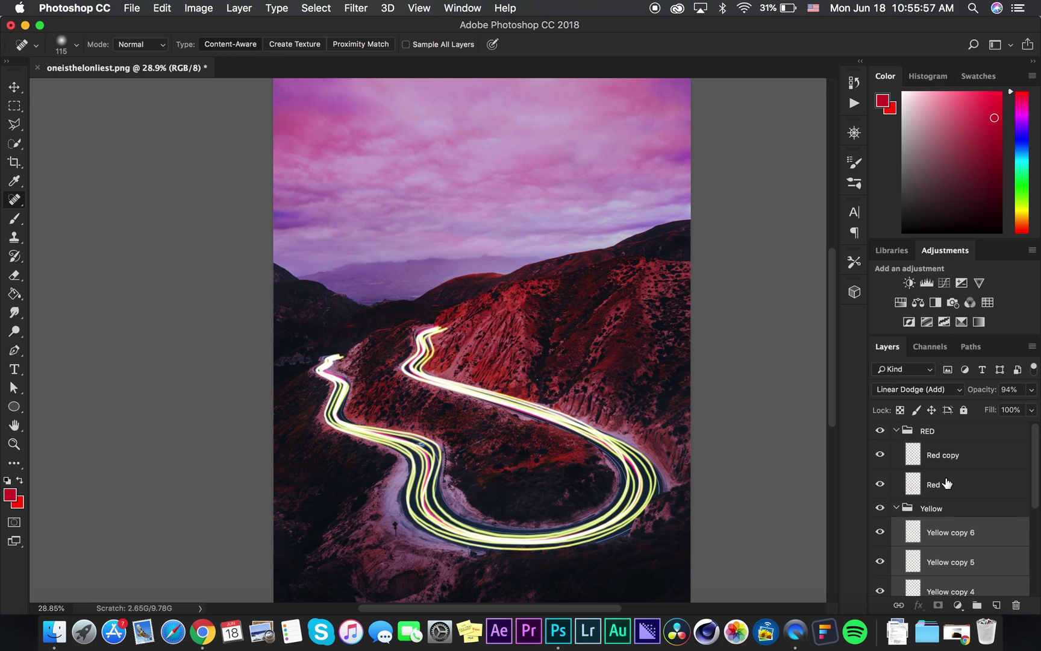
{"action": "left_click", "coordinate": [897, 507]}
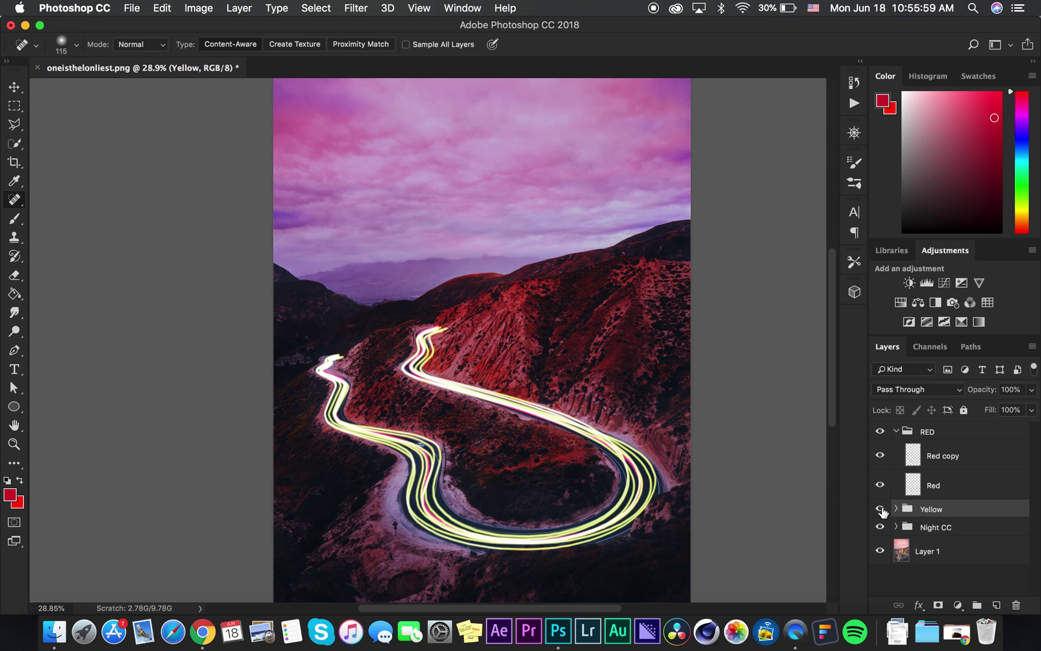
{"action": "left_click", "coordinate": [880, 509]}
{"action": "left_click", "coordinate": [880, 510]}
{"action": "left_click", "coordinate": [914, 485]}
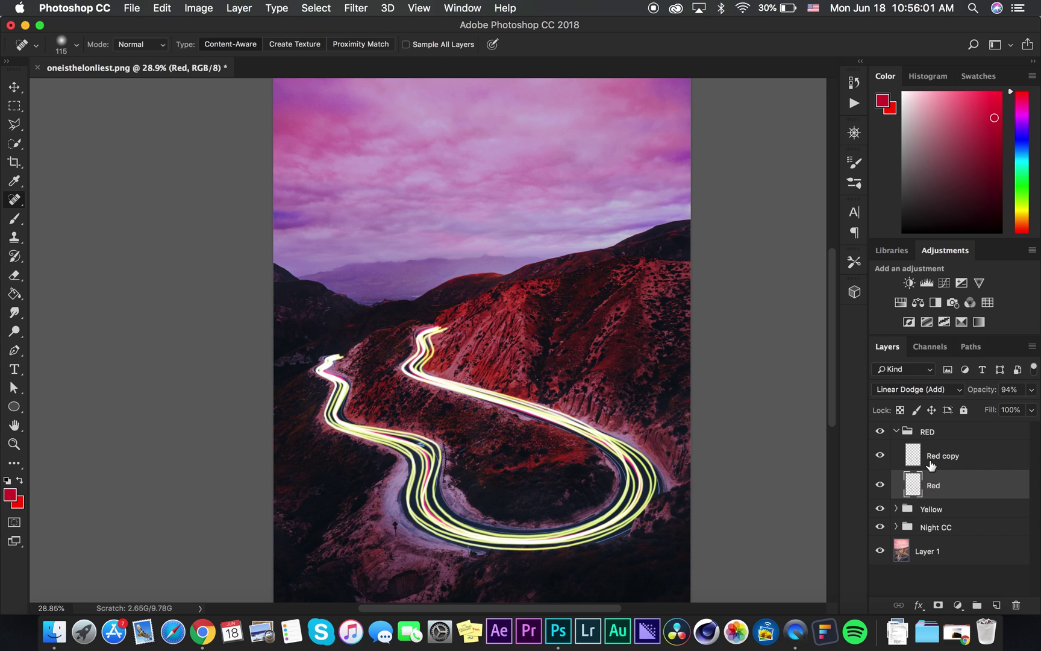
{"action": "left_click", "coordinate": [931, 463]}
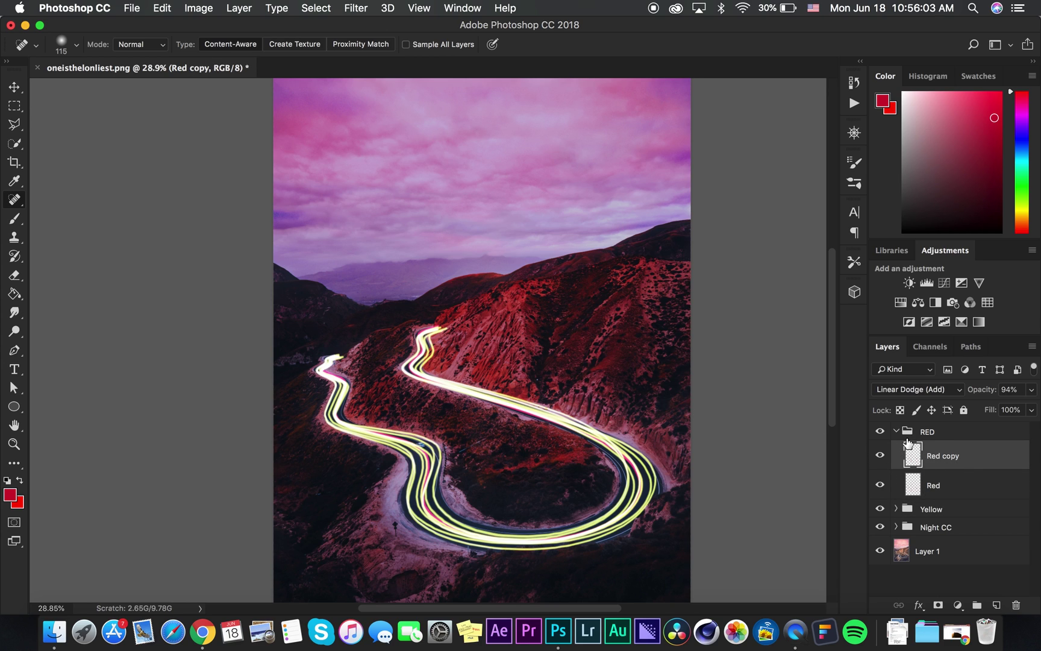
Step: Free-transform the Red copy trail using the Distort options, then collapse the RED group
{"action": "key", "text": "super+t"}
{"action": "right_click", "coordinate": [553, 425]}
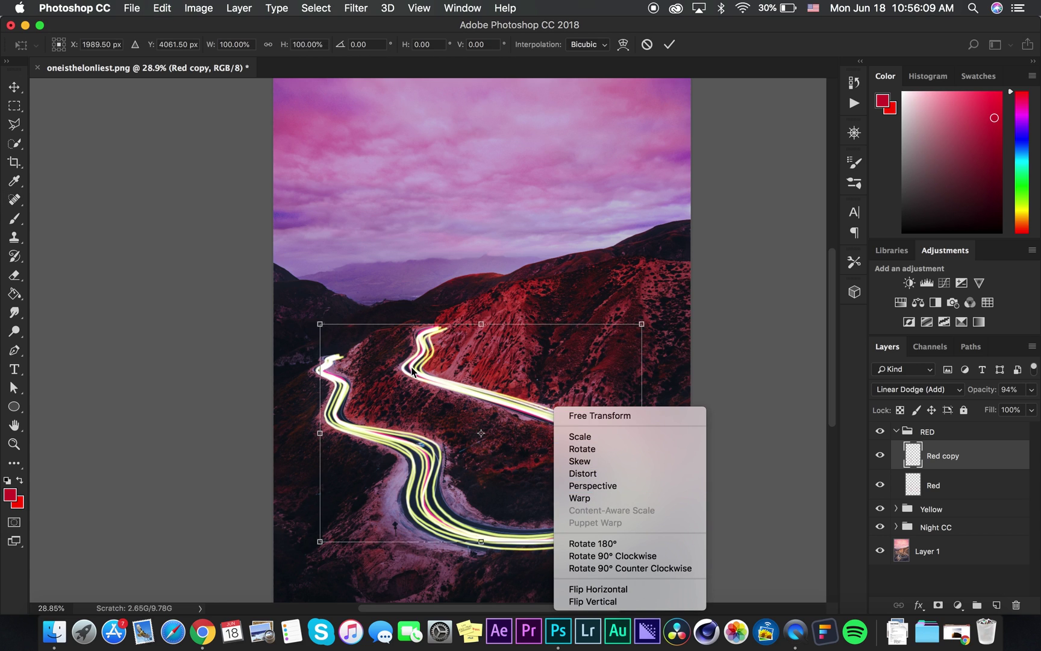
{"action": "left_click", "coordinate": [450, 442]}
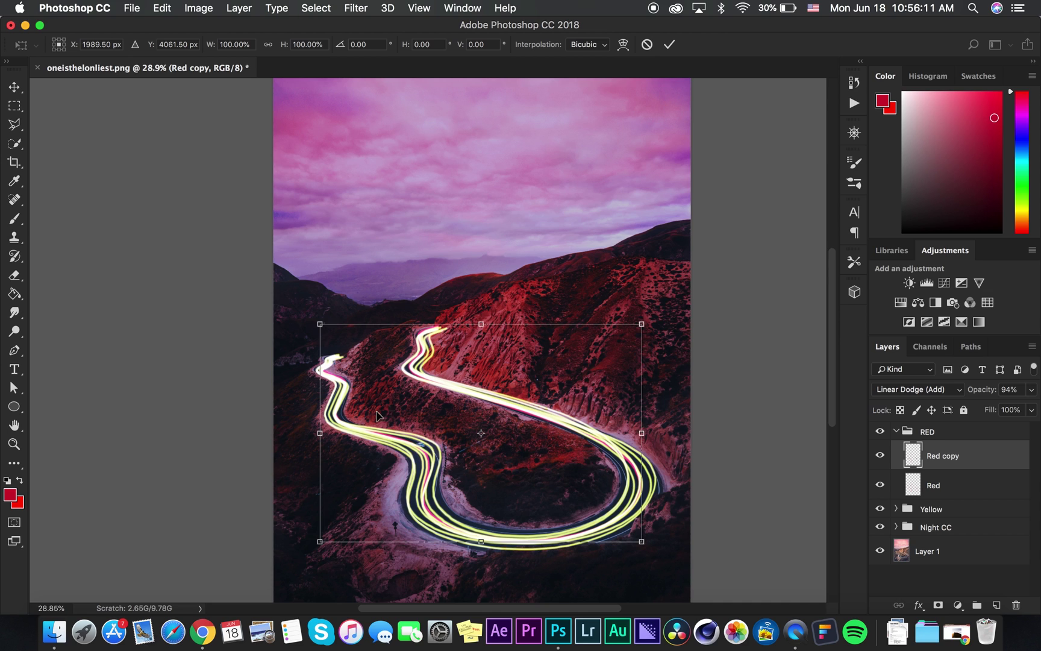
{"action": "right_click", "coordinate": [420, 390]}
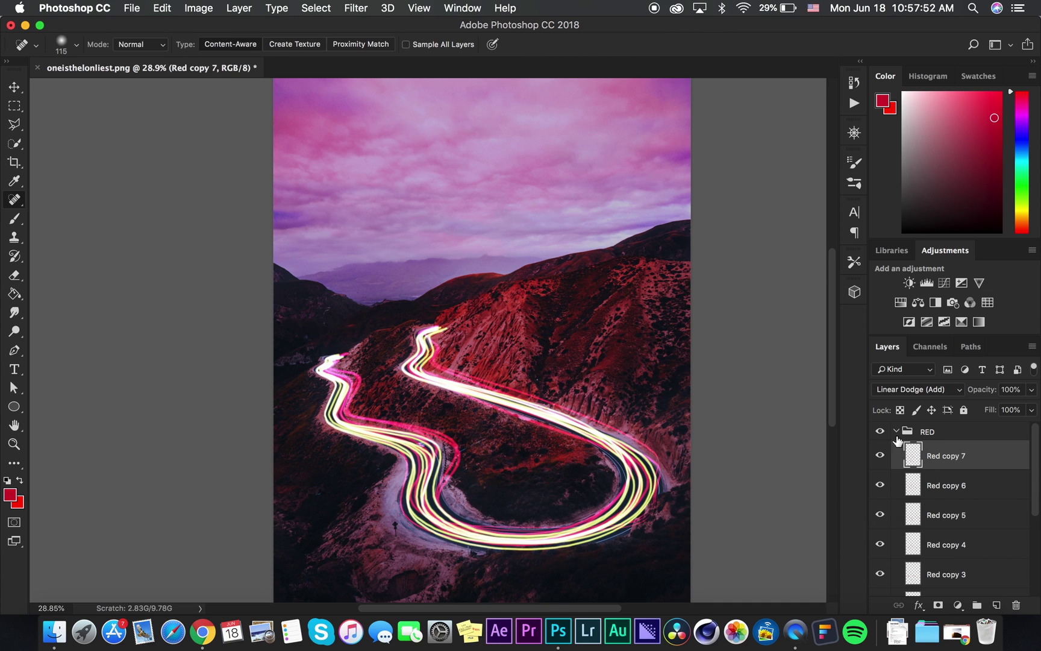
{"action": "left_click", "coordinate": [896, 431]}
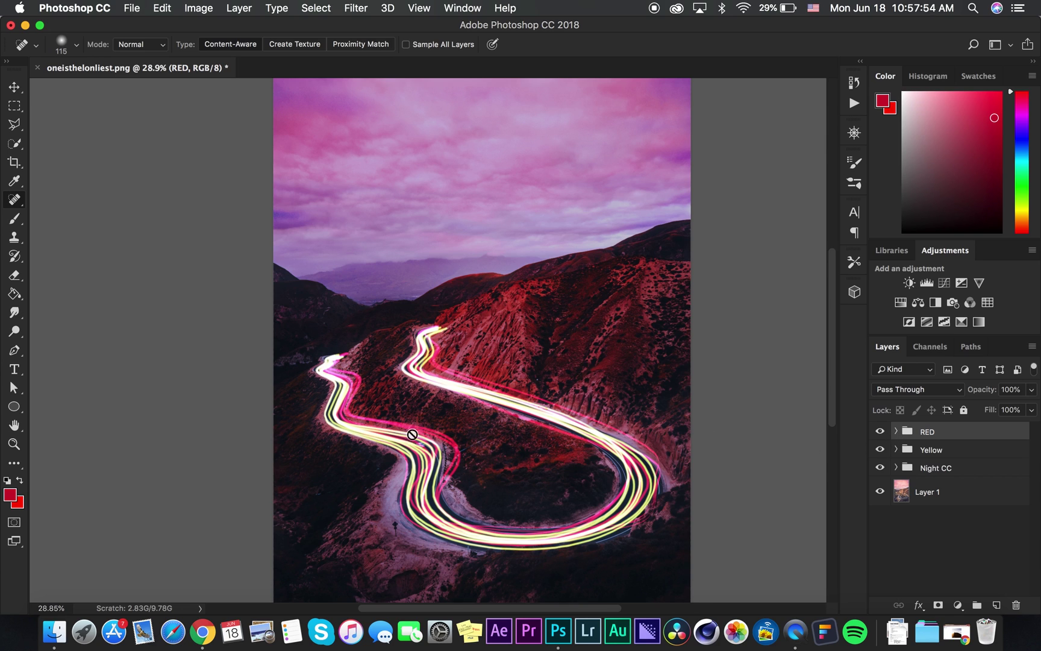
Step: Toggle the RED and Yellow groups off and on to compare the trails' effect
{"action": "left_click", "coordinate": [878, 447]}
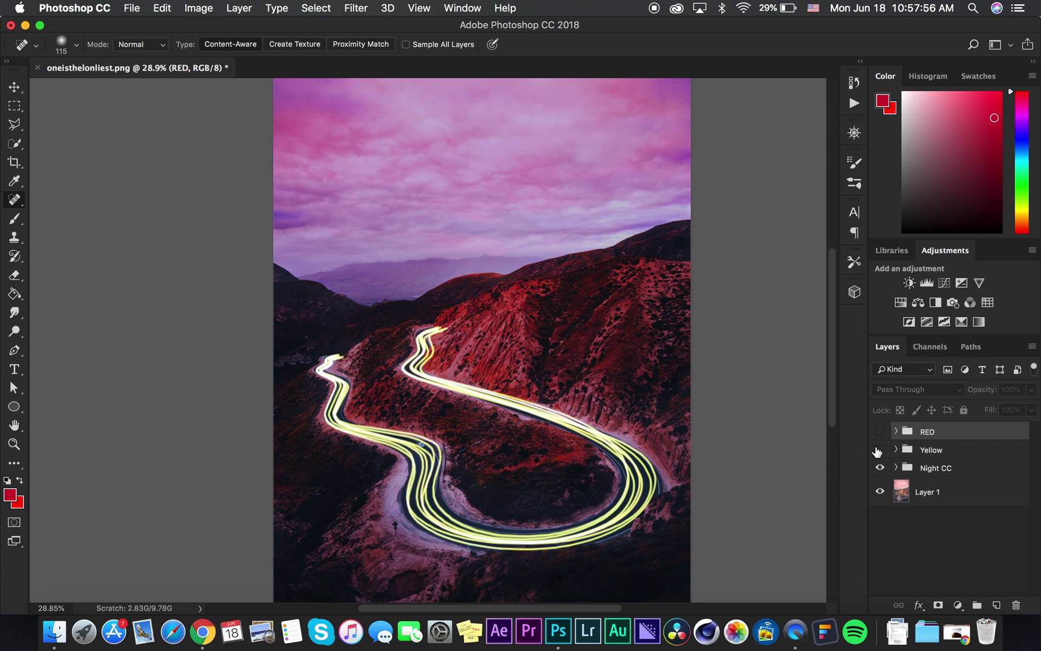
{"action": "left_click", "coordinate": [879, 447]}
{"action": "left_click", "coordinate": [879, 434]}
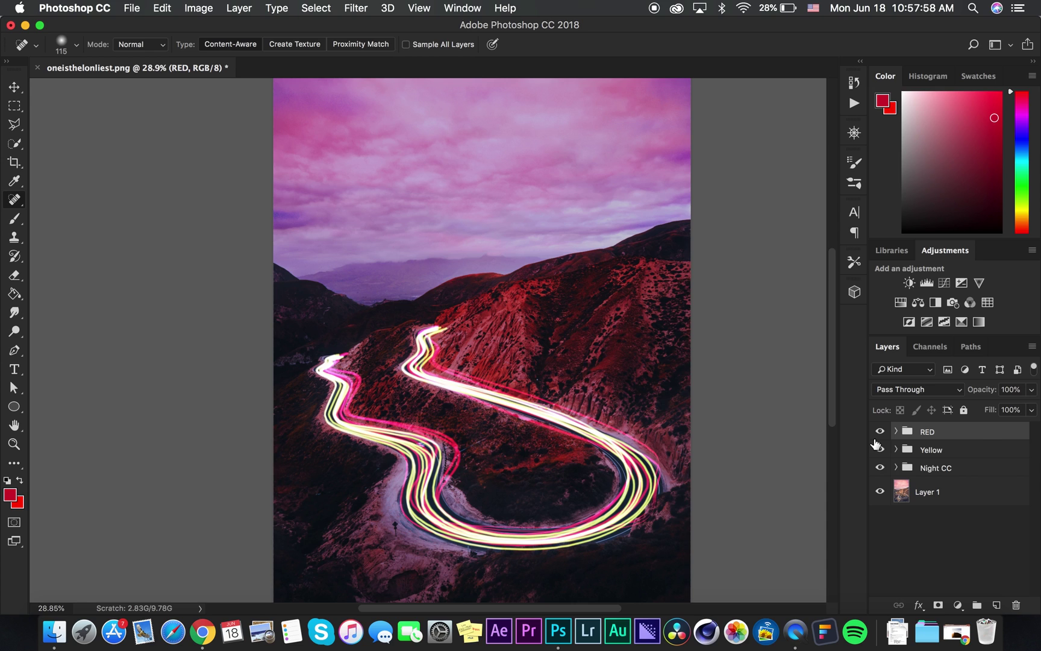
{"action": "left_click", "coordinate": [879, 432]}
{"action": "left_click", "coordinate": [879, 431]}
{"action": "left_click", "coordinate": [885, 449]}
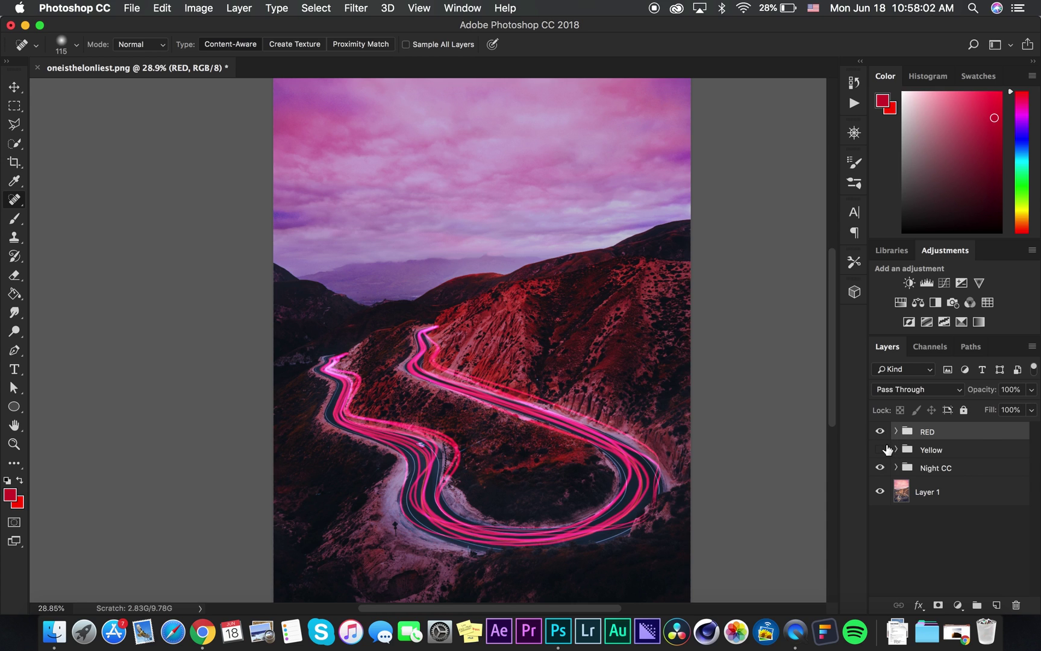
{"action": "left_click", "coordinate": [886, 448]}
{"action": "mouse_move", "coordinate": [923, 431]}
{"action": "left_mouse_down"}
{"action": "mouse_move", "coordinate": [915, 458]}
{"action": "mouse_move", "coordinate": [926, 421]}
{"action": "left_mouse_up"}
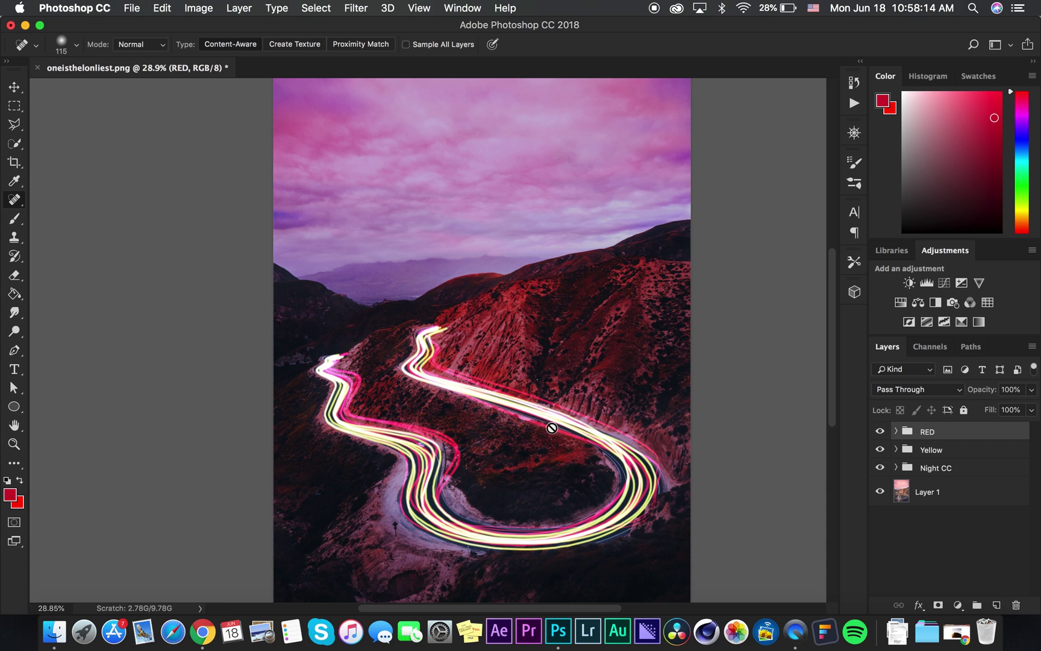
Step: Hide the RED and Yellow groups and add a new empty layer above Night CC
{"action": "key", "text": "a"}
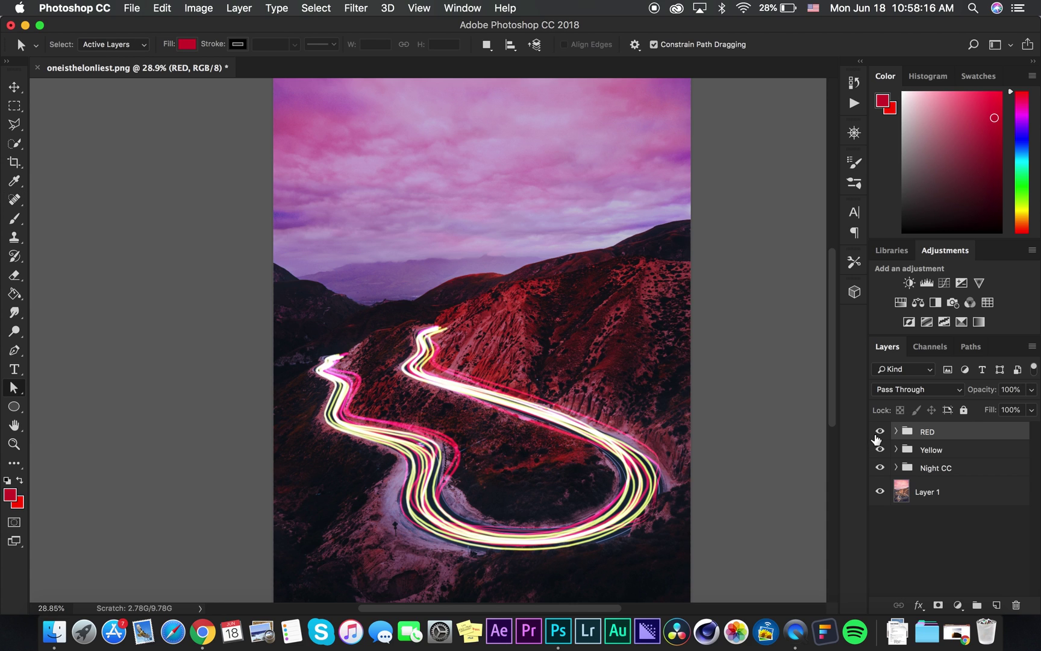
{"action": "left_click", "coordinate": [879, 432]}
{"action": "left_click", "coordinate": [880, 450]}
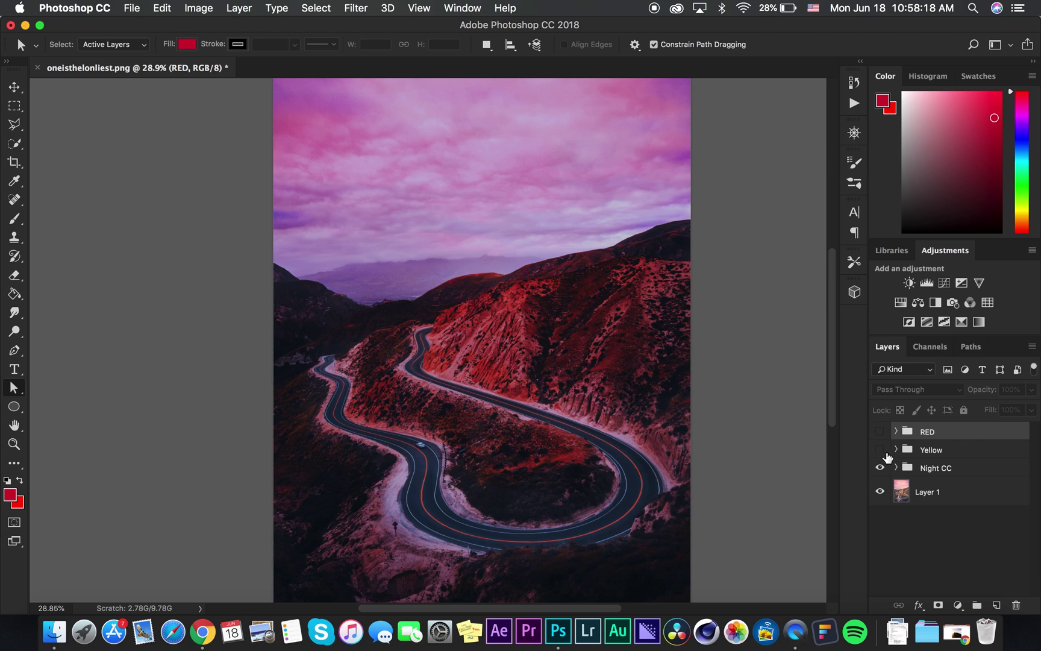
{"action": "left_click", "coordinate": [956, 467]}
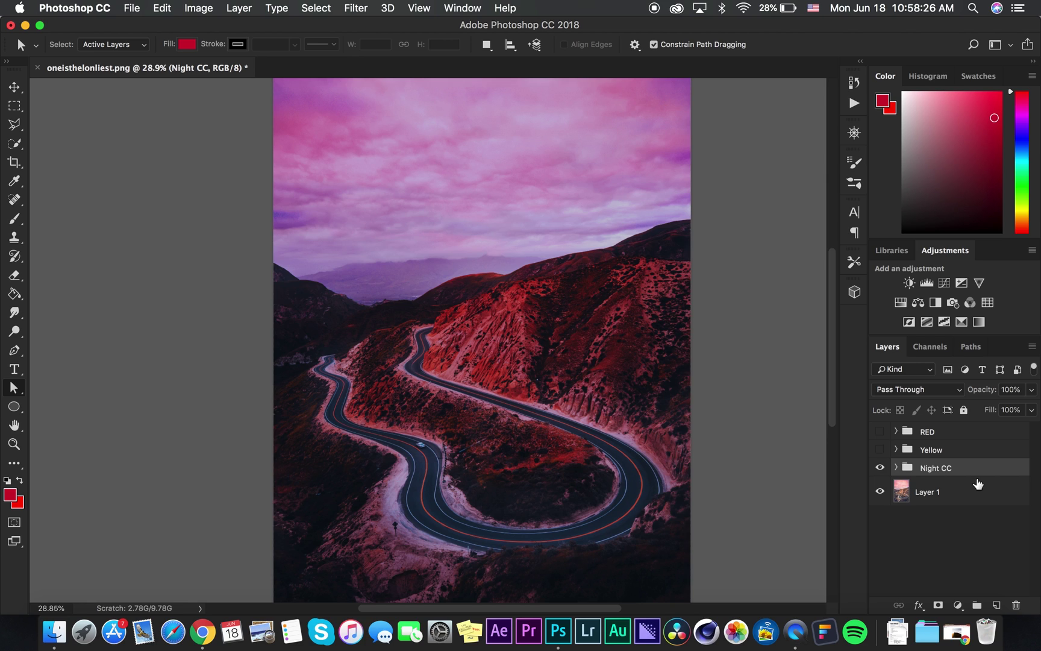
{"action": "key", "text": "super+shift+alt+n"}
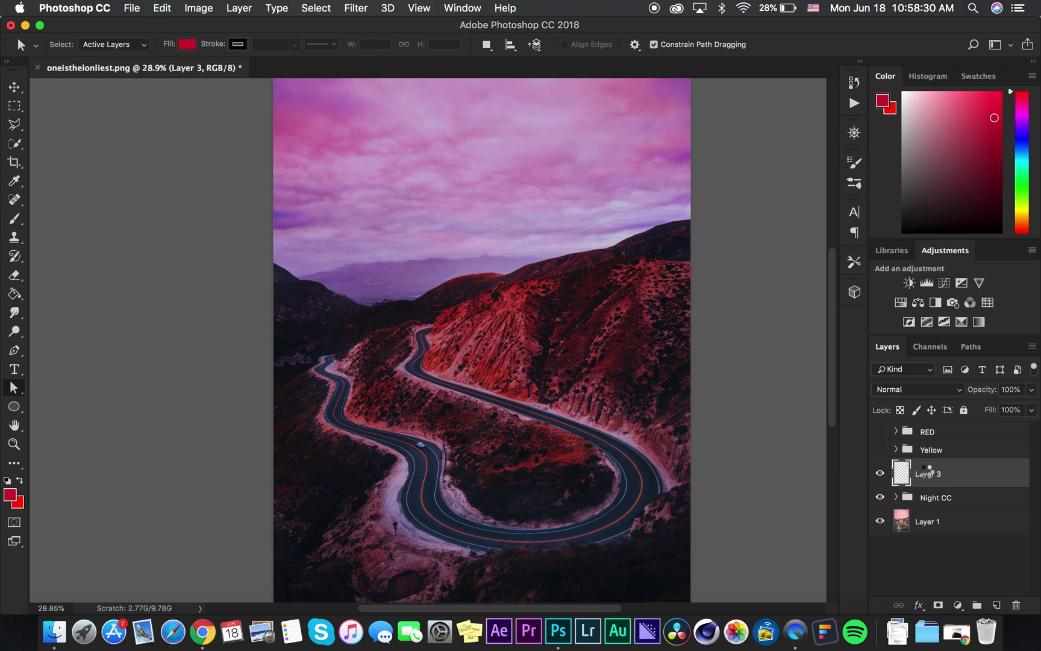
Step: Stamp a merged copy of the image into the new layer and name it 'remove car'
{"action": "key", "text": "super+shift+alt+e"}
{"action": "double_click", "coordinate": [926, 472]}
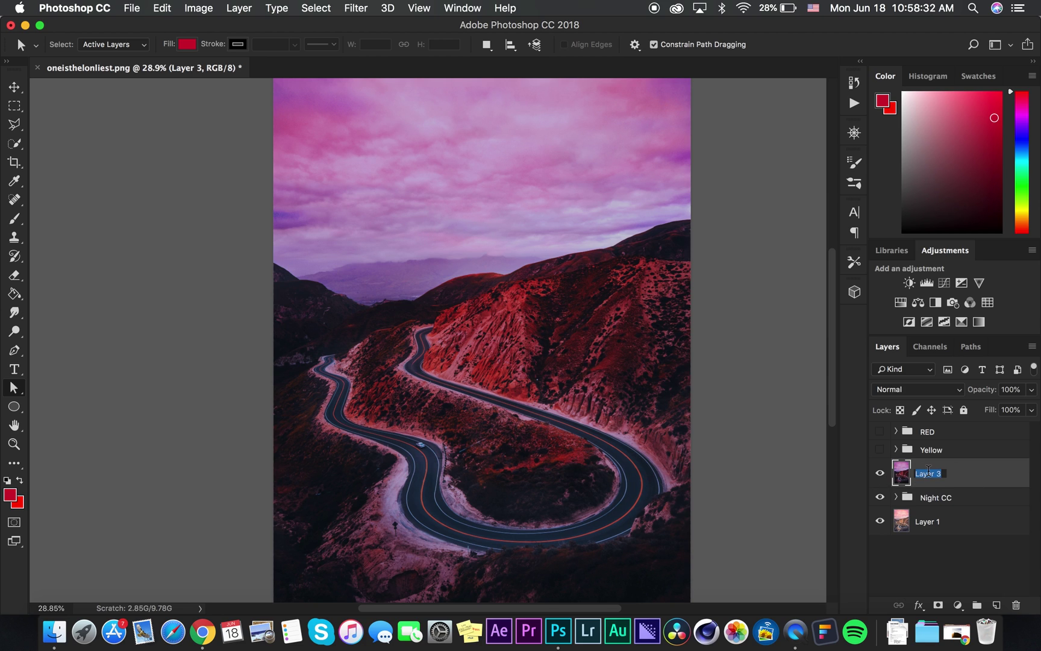
{"action": "type", "text": "remove car"}
{"action": "key", "text": "Return"}
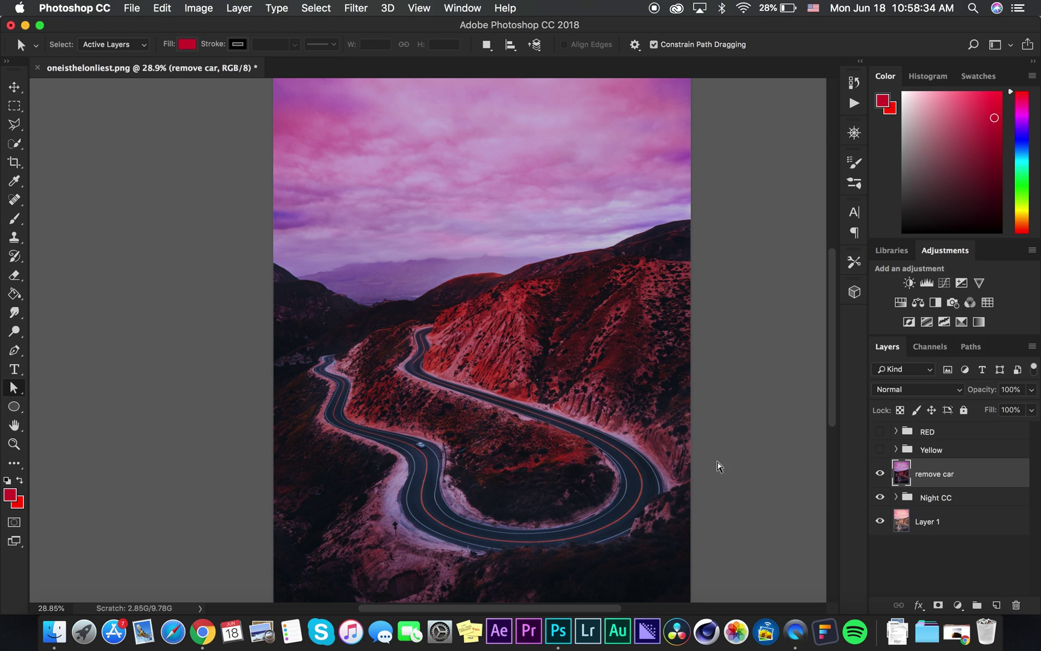
Step: Zoom in to about 436% on the car and ready a 60 px Clone Stamp brush
{"action": "key", "text": "z"}
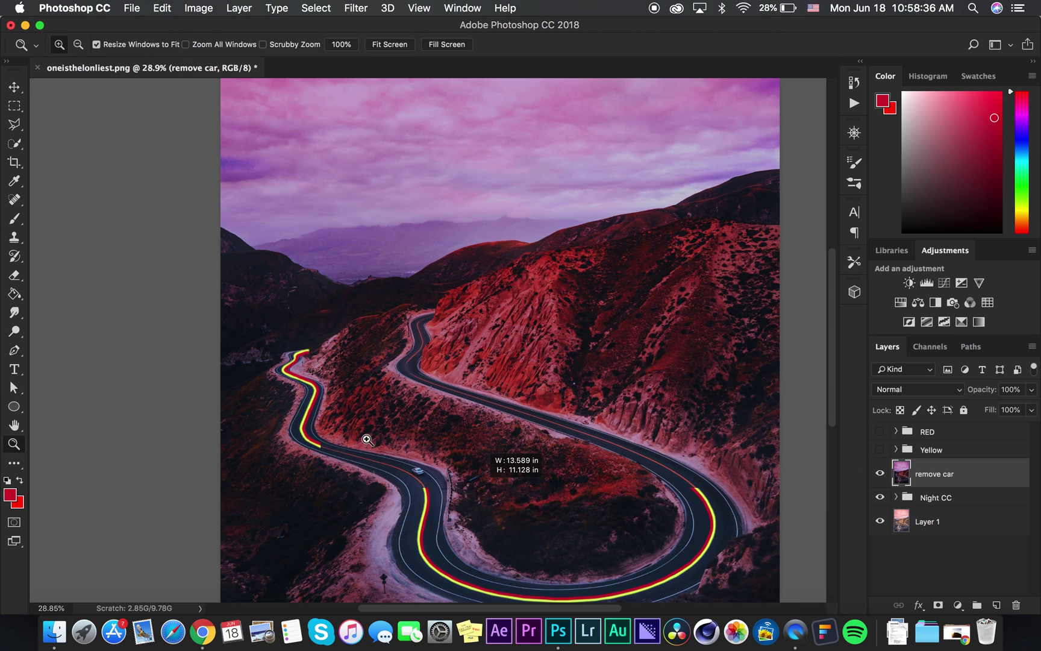
{"action": "left_click_drag", "start_coordinate": [367, 439], "coordinate": [539, 530]}
{"action": "left_click", "coordinate": [403, 452]}
{"action": "left_click", "coordinate": [419, 379], "text": "alt"}
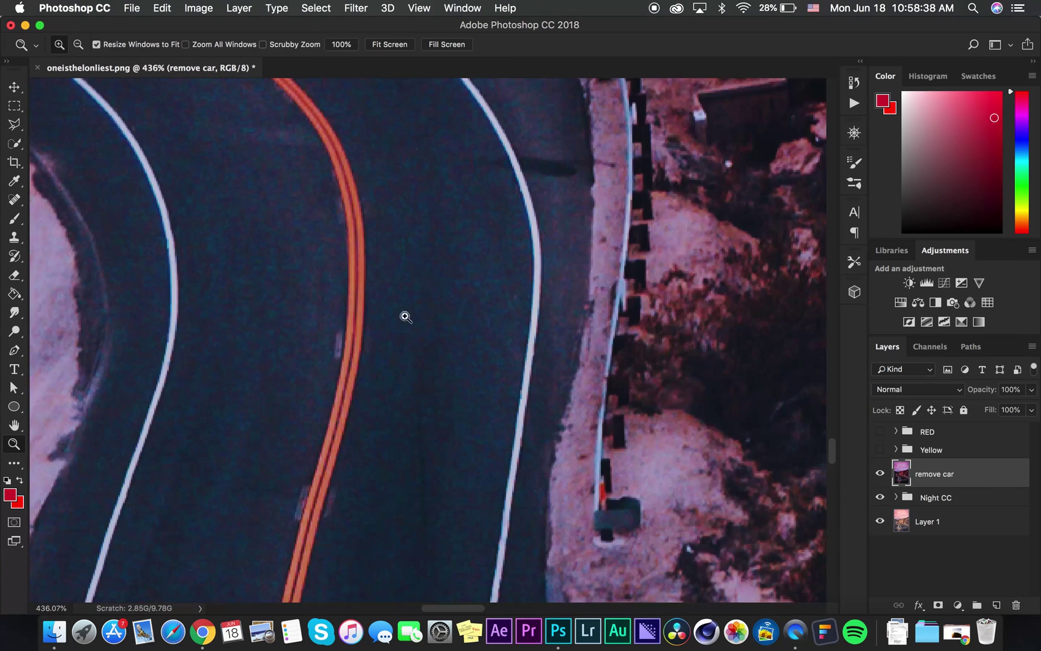
{"action": "scroll", "coordinate": [405, 317], "scroll_direction": "up", "scroll_amount": 10}
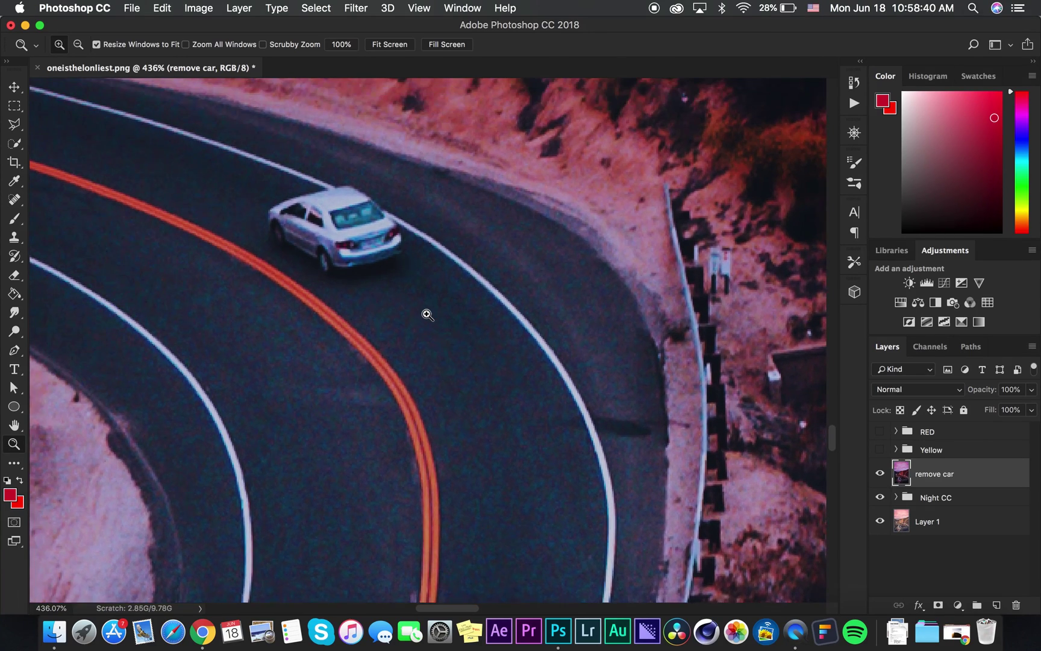
{"action": "scroll", "coordinate": [427, 314], "scroll_direction": "up", "scroll_amount": 10}
{"action": "key", "text": "s"}
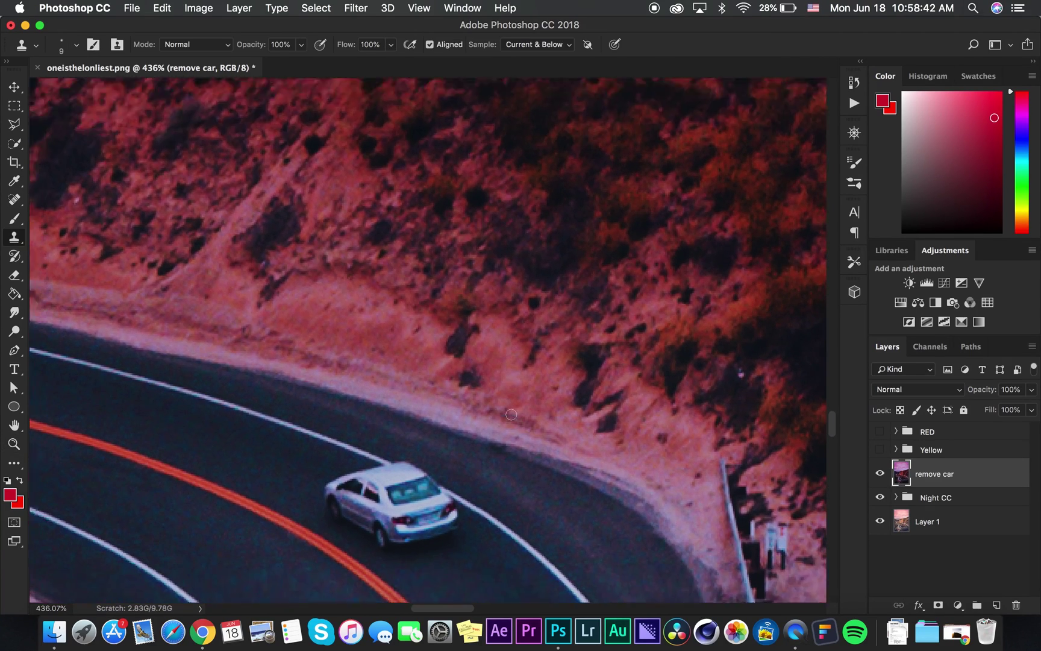
{"action": "scroll", "coordinate": [511, 414], "scroll_direction": "down", "scroll_amount": 5}
{"action": "key", "text": "bracketright"}
{"action": "key", "text": "bracketright"}
{"action": "key", "text": "bracketright"}
{"action": "key", "text": "bracketright"}
{"action": "key", "text": "bracketright"}
{"action": "key", "text": "bracketright"}
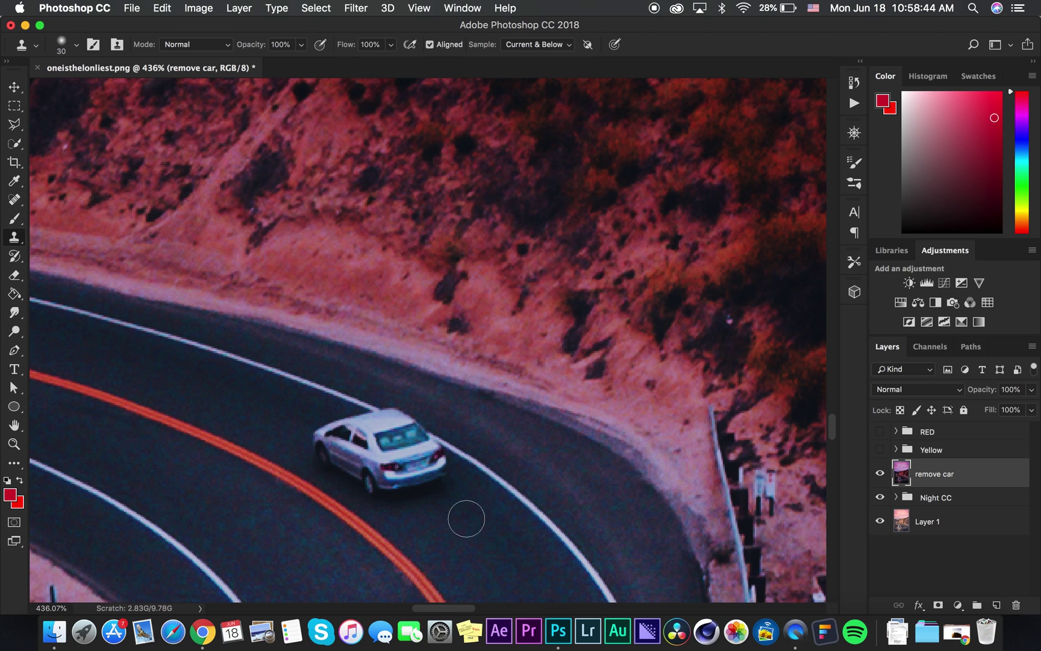
Step: Clone clean road texture over the car's side, rear and body, undoing one bad stroke
{"action": "left_click", "coordinate": [466, 529], "text": "alt"}
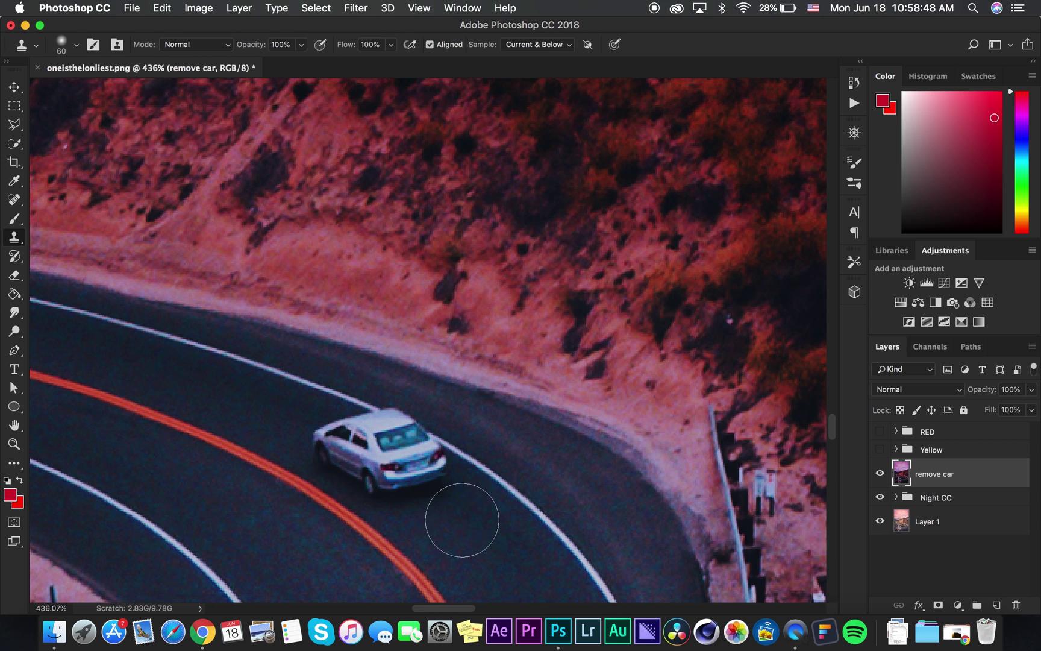
{"action": "left_click_drag", "start_coordinate": [389, 468], "coordinate": [368, 464]}
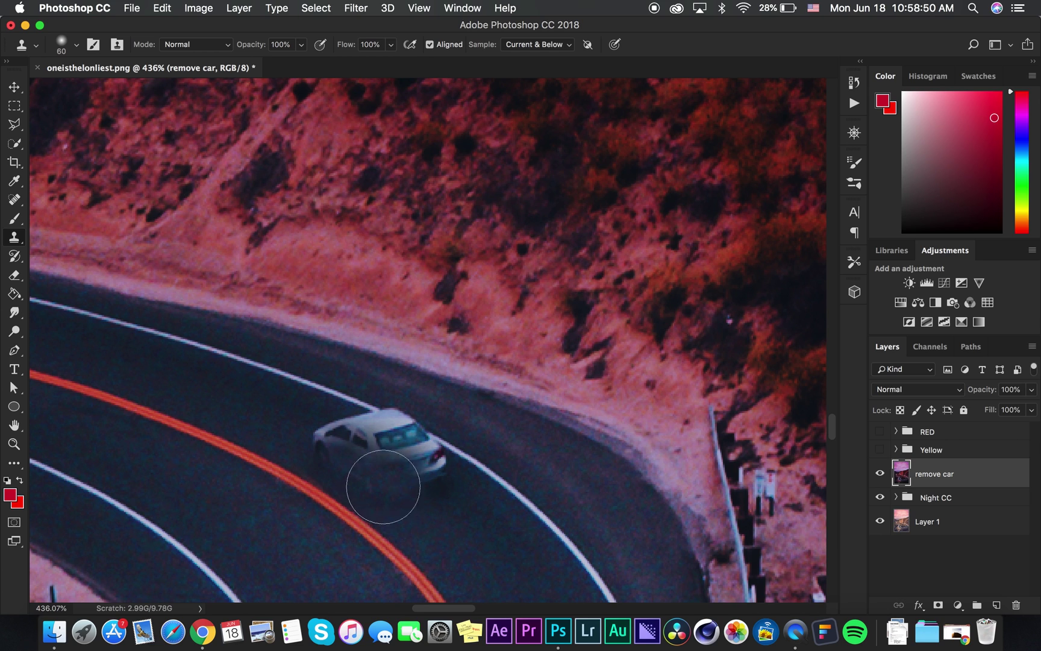
{"action": "left_click", "coordinate": [447, 500], "text": "alt"}
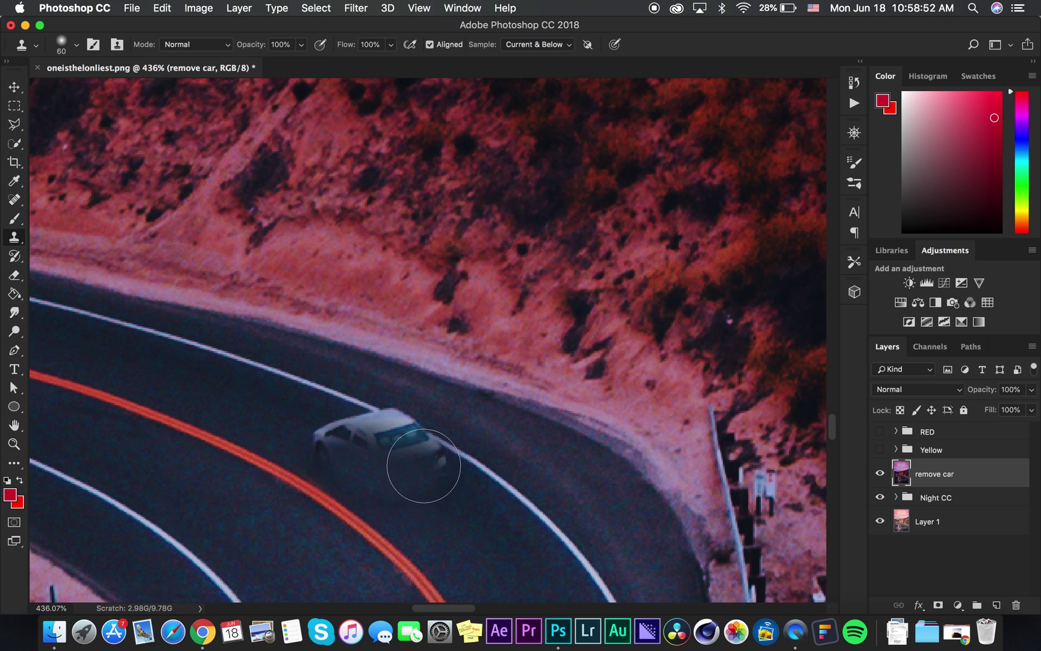
{"action": "left_click_drag", "start_coordinate": [418, 453], "coordinate": [434, 464]}
{"action": "left_click", "coordinate": [479, 541], "text": "alt"}
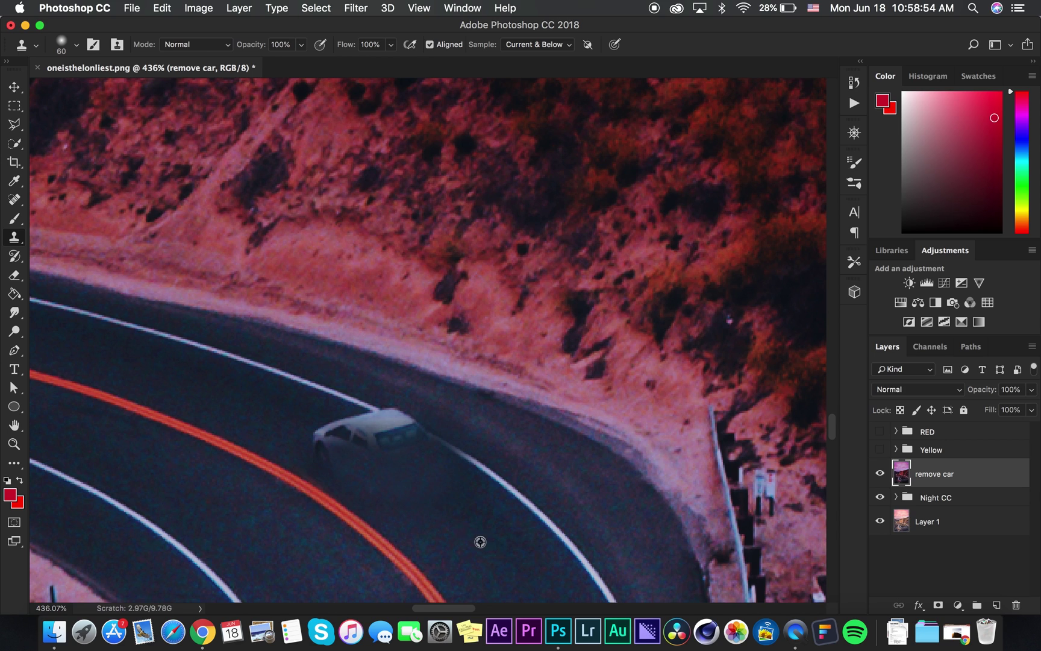
{"action": "left_click_drag", "start_coordinate": [379, 441], "coordinate": [356, 437]}
{"action": "left_click", "coordinate": [263, 409], "text": "alt"}
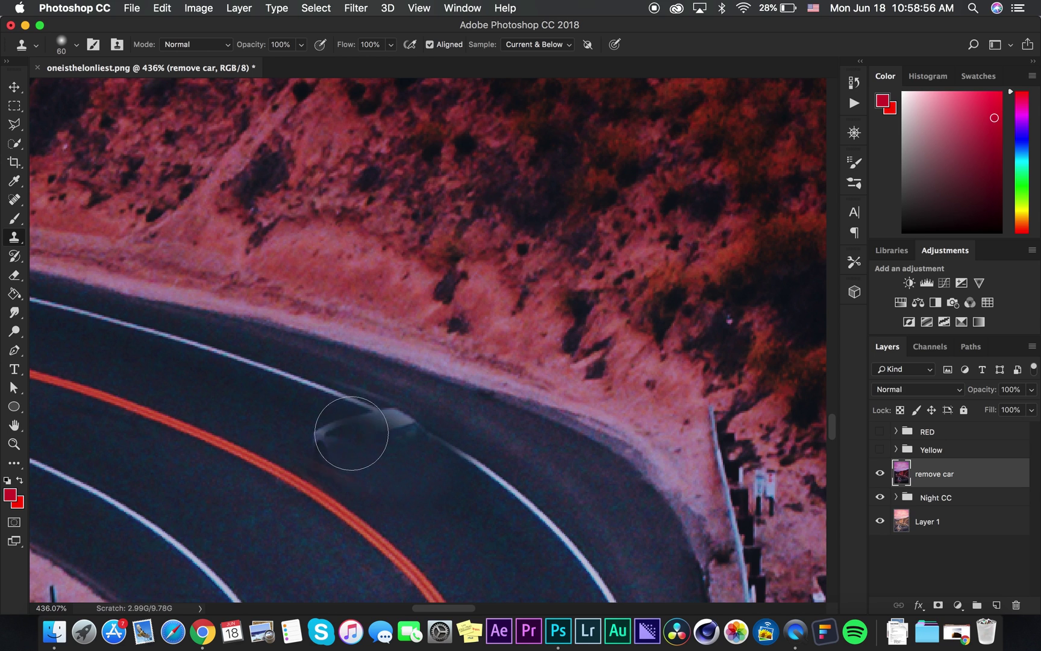
{"action": "key", "text": "super+z"}
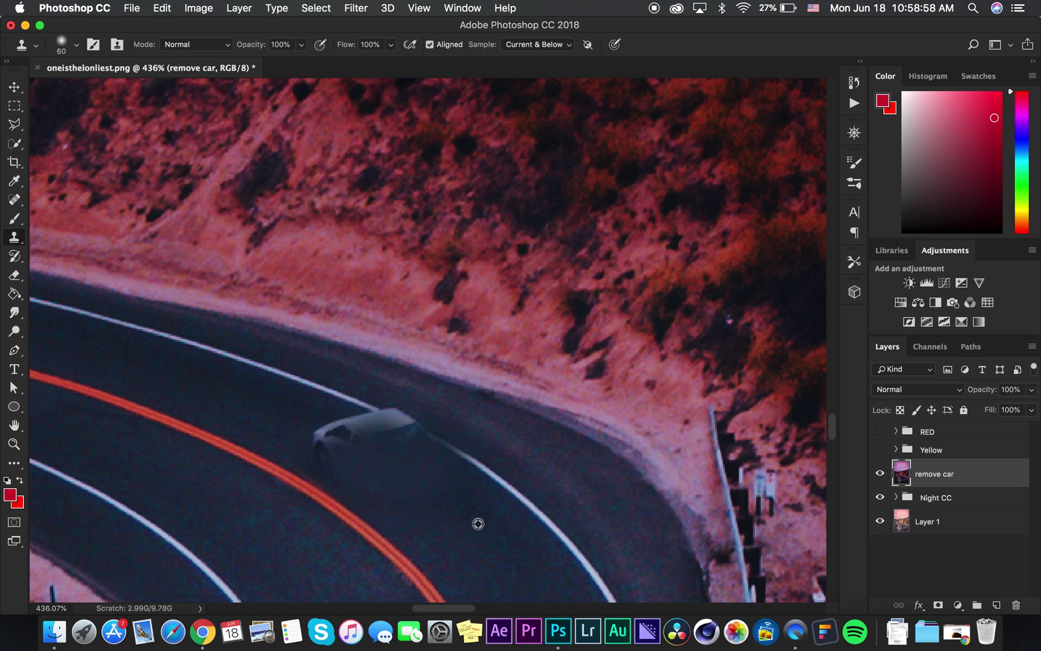
Step: Resample road and cover the car's remaining dark rear, bright remnant and last bump
{"action": "left_click", "coordinate": [481, 538], "text": "alt"}
{"action": "left_click", "coordinate": [468, 533], "text": "alt"}
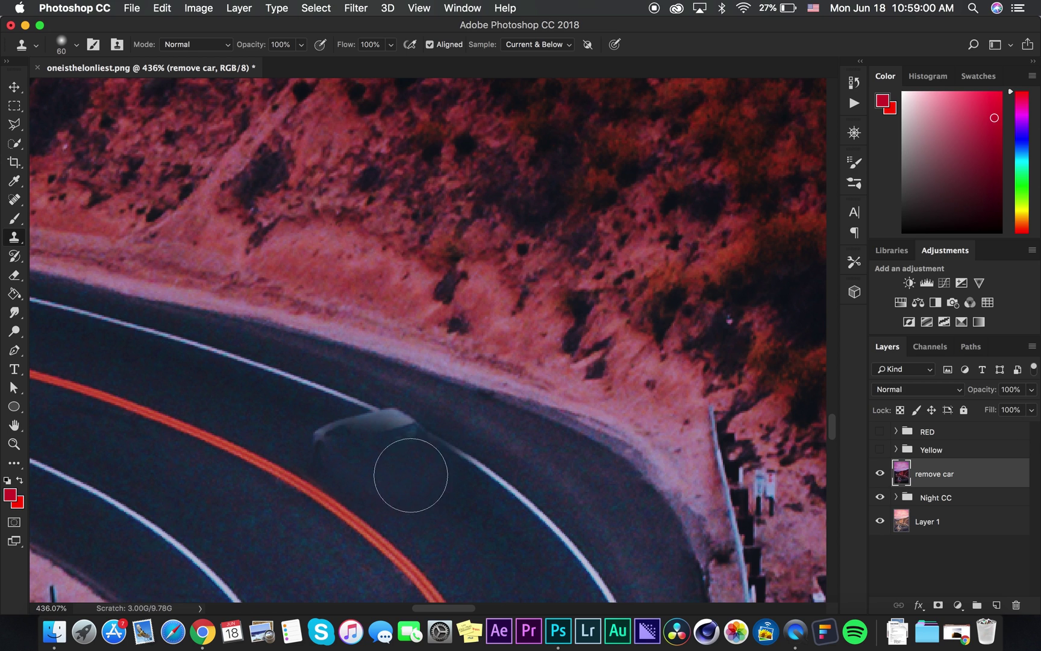
{"action": "left_click_drag", "start_coordinate": [311, 433], "coordinate": [363, 461]}
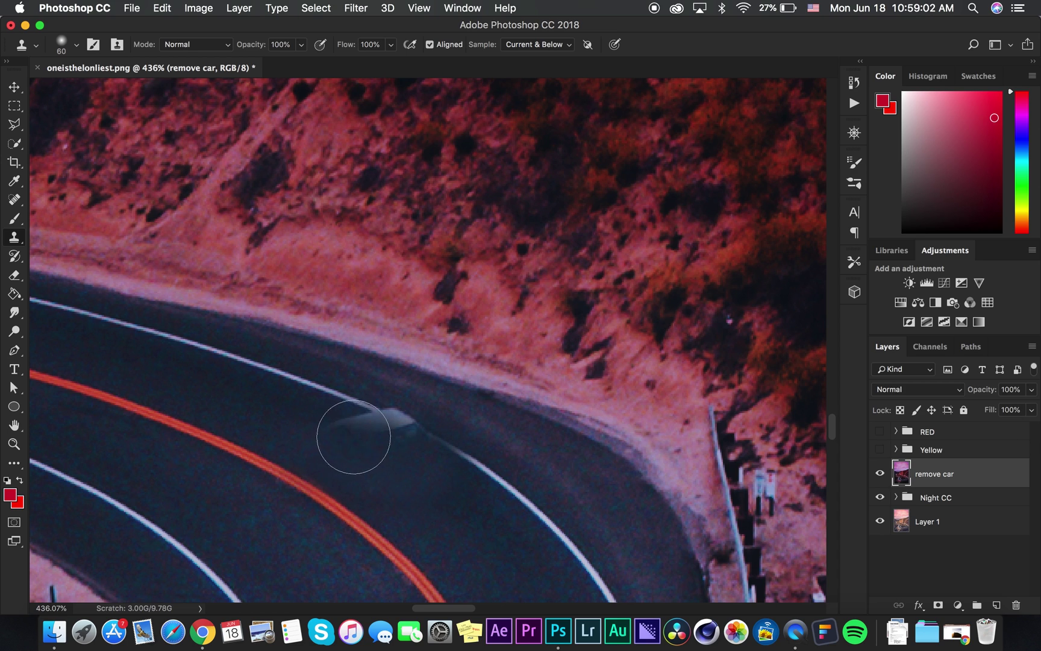
{"action": "left_click", "coordinate": [472, 548], "text": "alt"}
{"action": "left_click", "coordinate": [367, 416]}
{"action": "left_click", "coordinate": [525, 572], "text": "alt"}
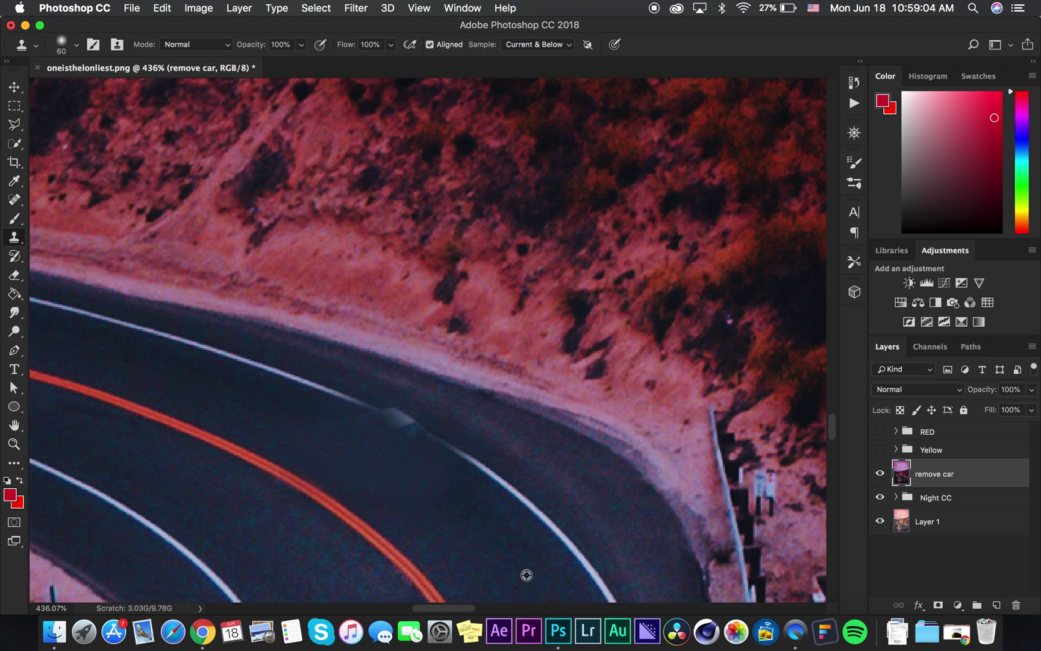
{"action": "left_click", "coordinate": [395, 432]}
{"action": "left_click", "coordinate": [483, 550], "text": "alt"}
{"action": "left_click", "coordinate": [397, 434]}
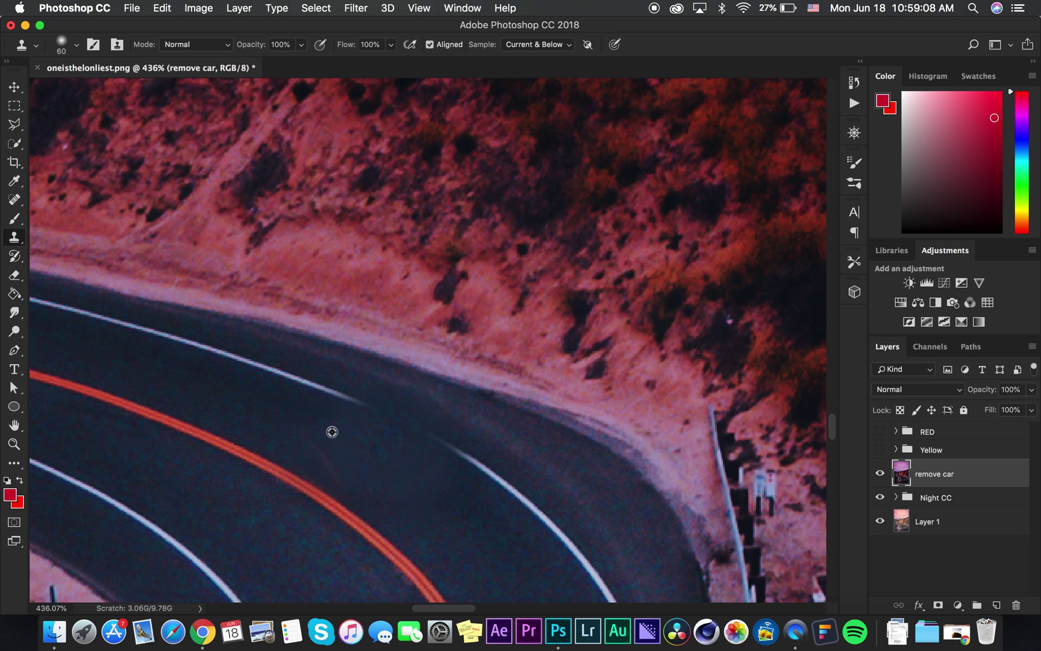
{"action": "key", "text": "a"}
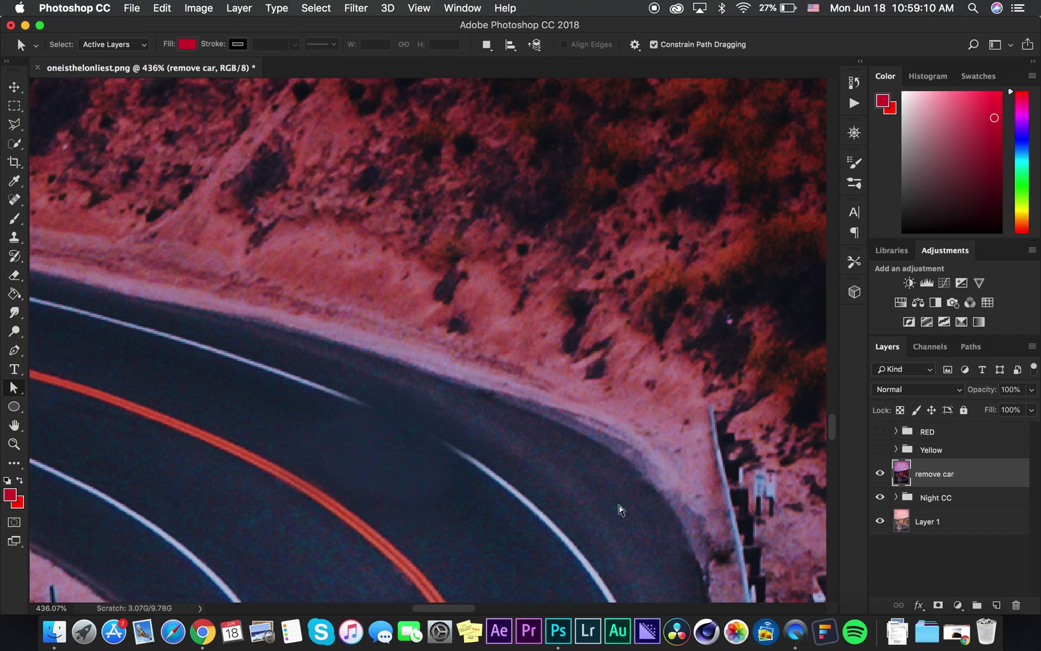
{"action": "scroll", "coordinate": [619, 509], "scroll_direction": "down", "scroll_amount": 10}
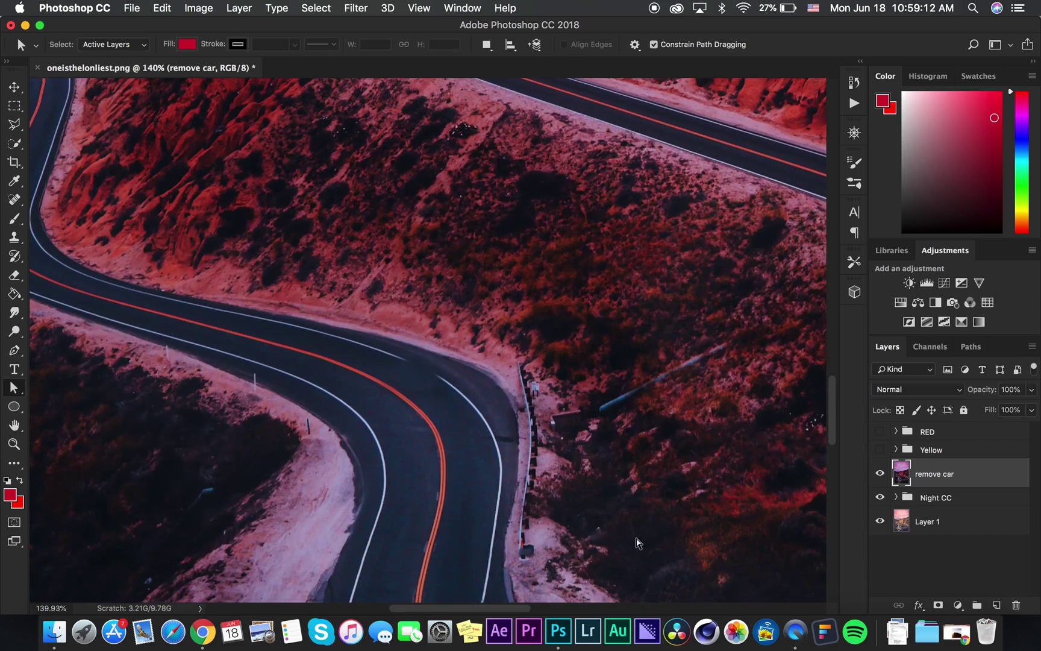
Step: Zoom out, stamp visible layers onto a layer named 'remove lines', and drag it above the RED group
{"action": "scroll", "coordinate": [637, 542], "scroll_direction": "down", "scroll_amount": 7}
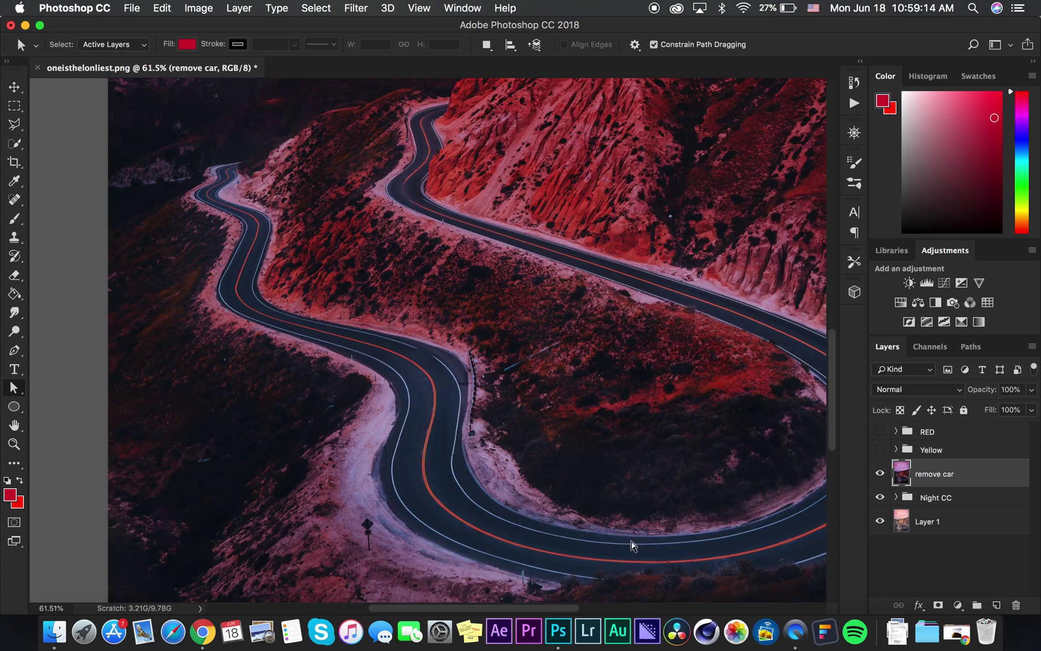
{"action": "scroll", "coordinate": [633, 542], "scroll_direction": "down", "scroll_amount": 6}
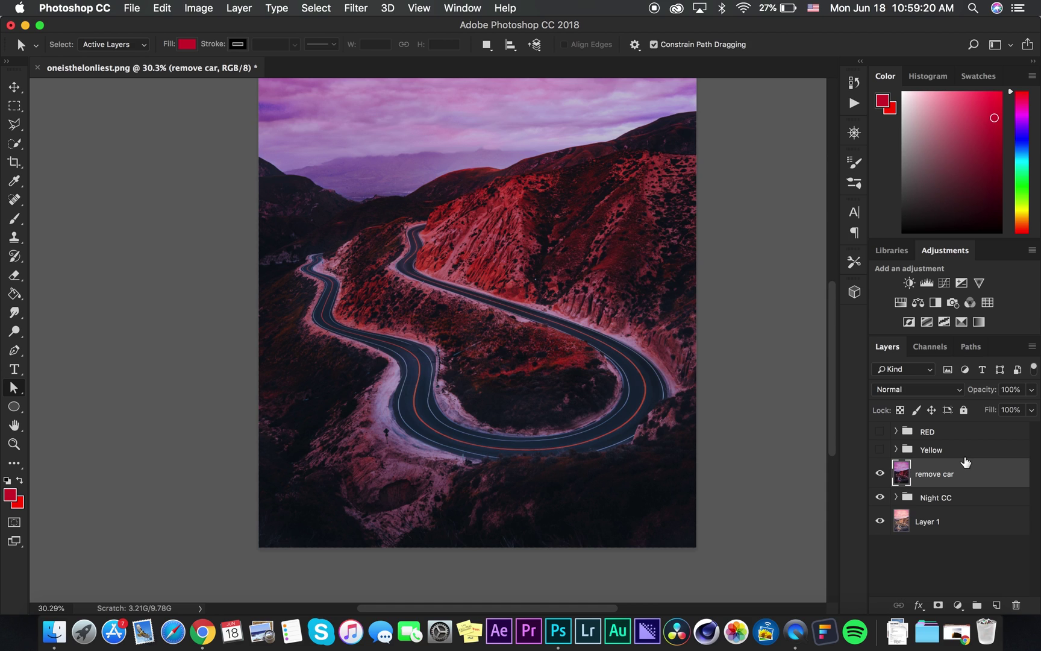
{"action": "key", "text": "alt+shift+super+n"}
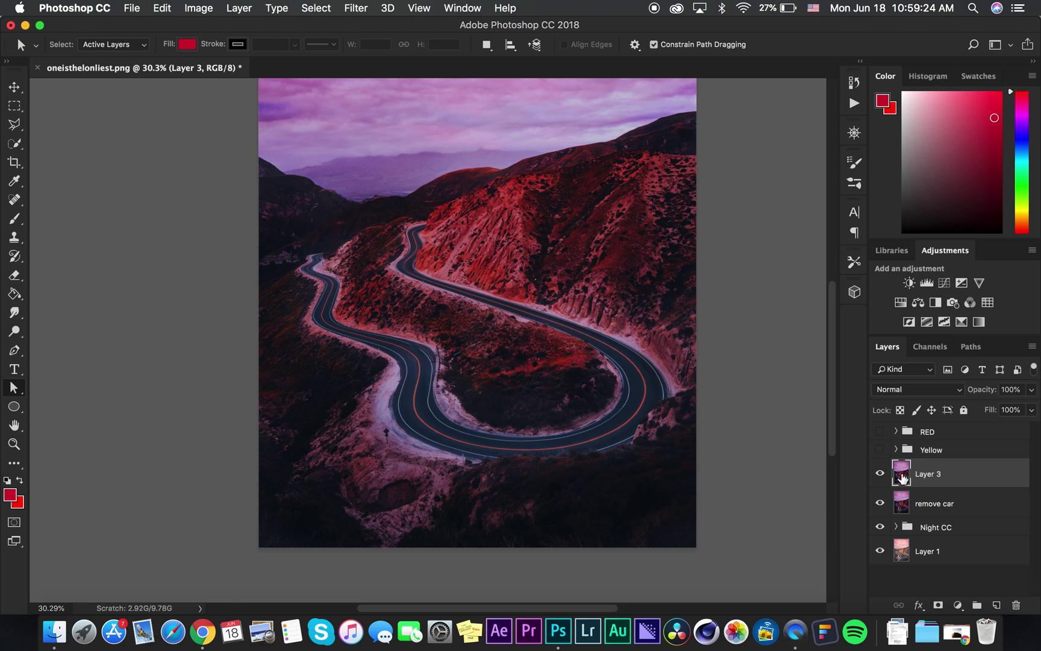
{"action": "double_click", "coordinate": [924, 474]}
{"action": "type", "text": "remove lines"}
{"action": "key", "text": "Return"}
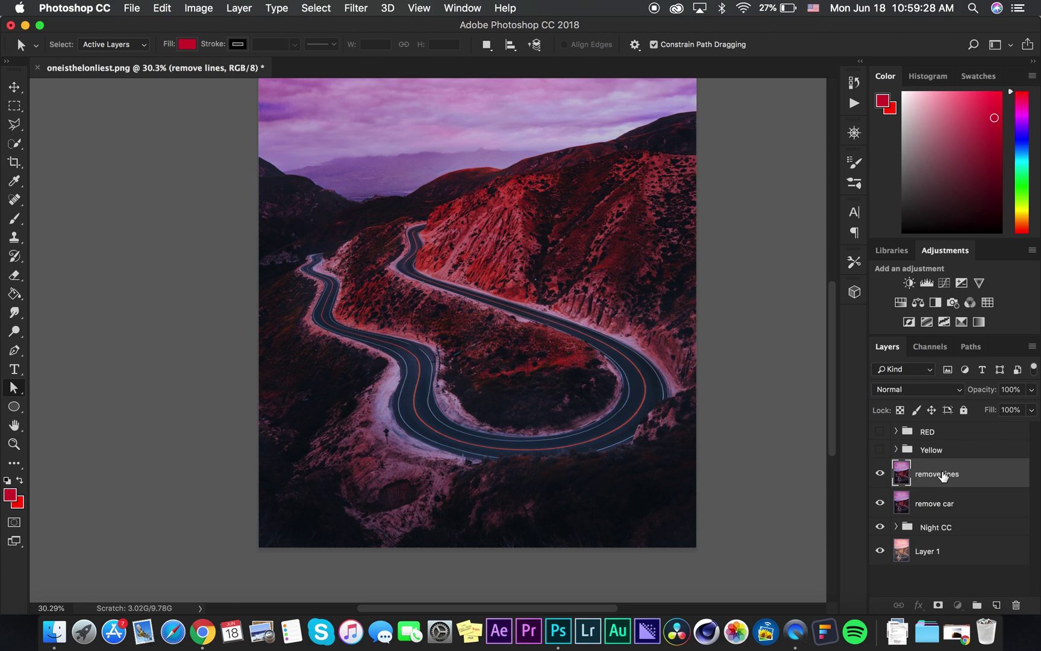
{"action": "left_click_drag", "start_coordinate": [937, 476], "coordinate": [925, 429]}
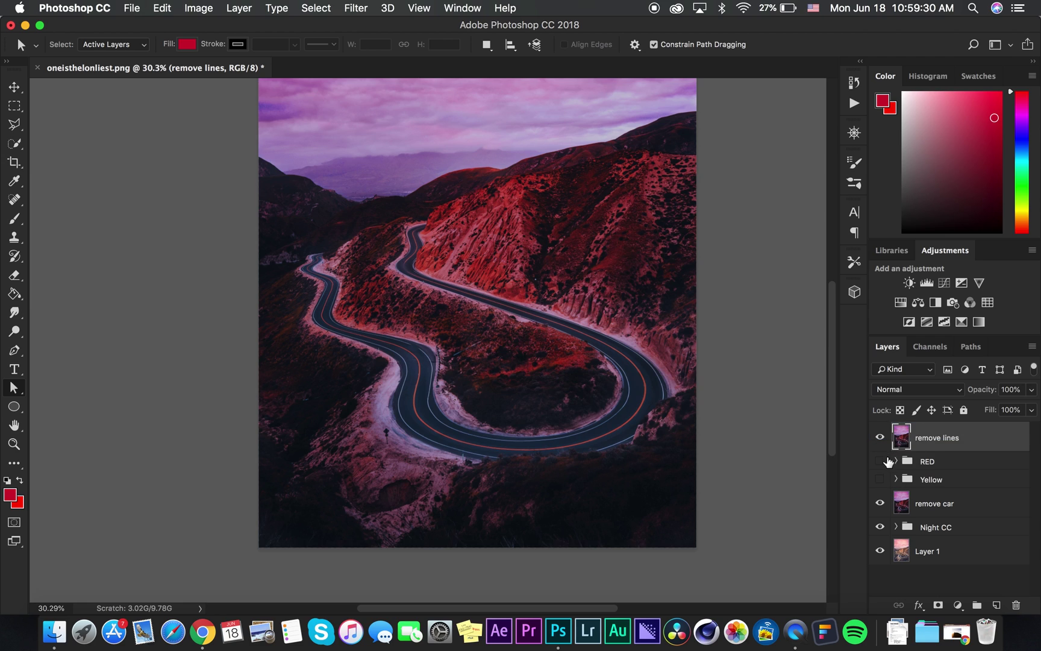
Step: Add a layer mask to remove lines and invert it to black, revealing the light trails
{"action": "left_click", "coordinate": [938, 605]}
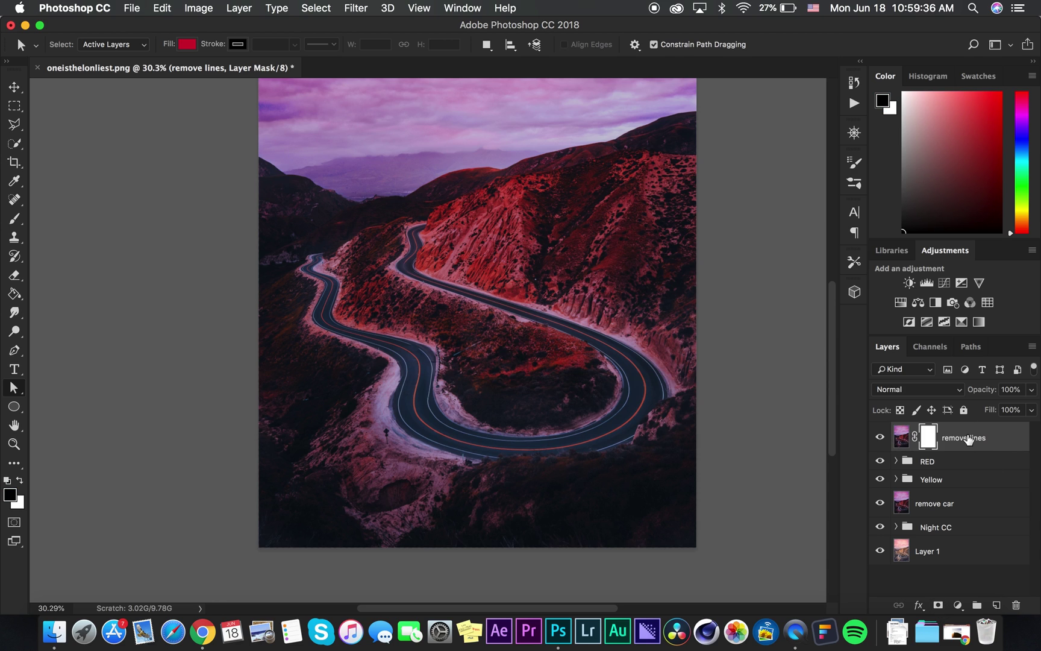
{"action": "key", "text": "super+i"}
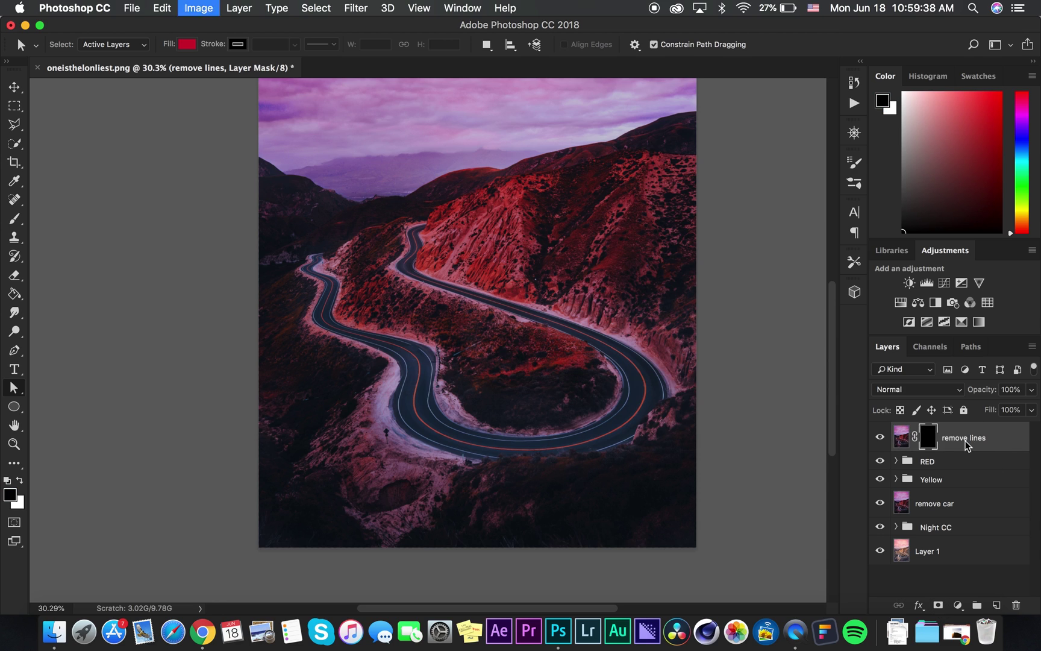
{"action": "key", "text": "b"}
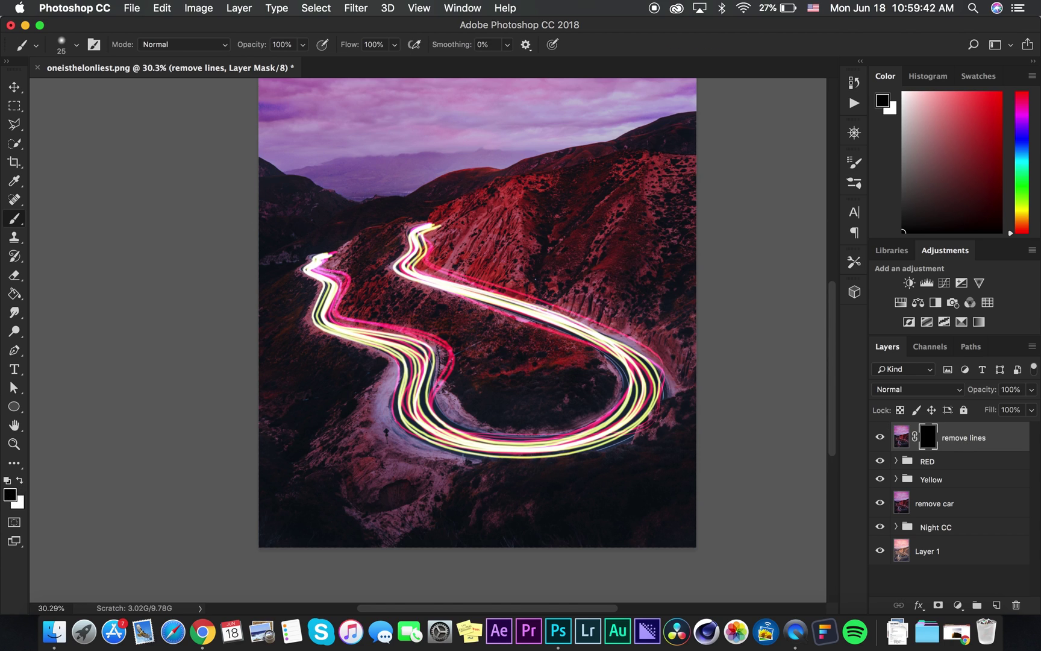
{"action": "key", "text": "x"}
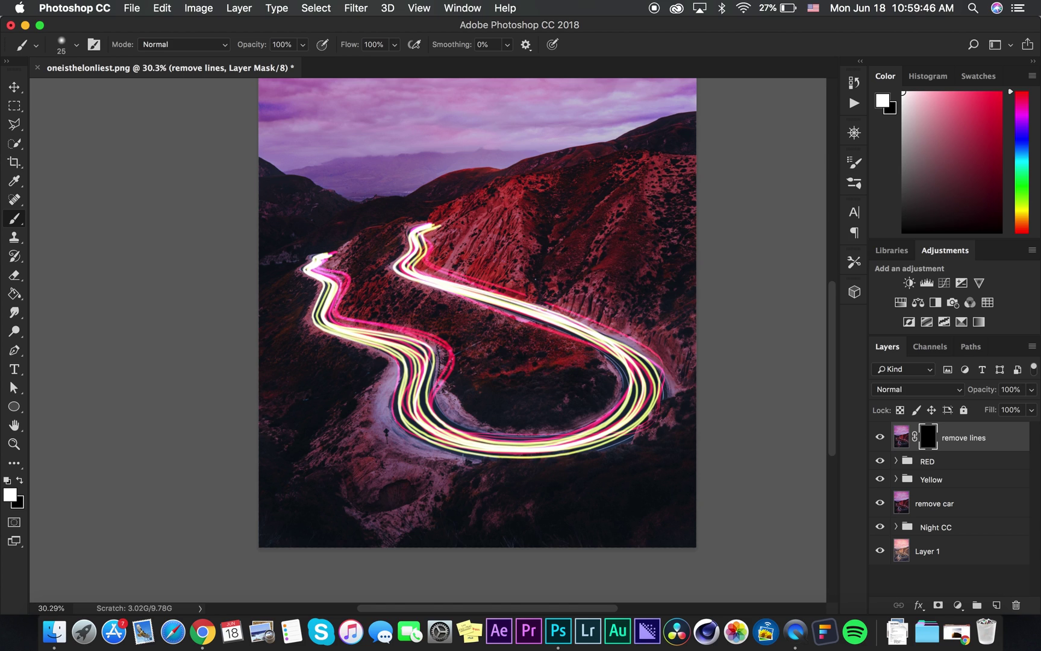
{"action": "key", "text": "super+z"}
Step: With a 150 px white brush and Yellow hidden, paint out the pink trail patch near the guardrail
{"action": "key", "text": "bracketright"}
{"action": "key", "text": "bracketright"}
{"action": "key", "text": "bracketright"}
{"action": "key", "text": "bracketright"}
{"action": "left_click", "coordinate": [880, 479]}
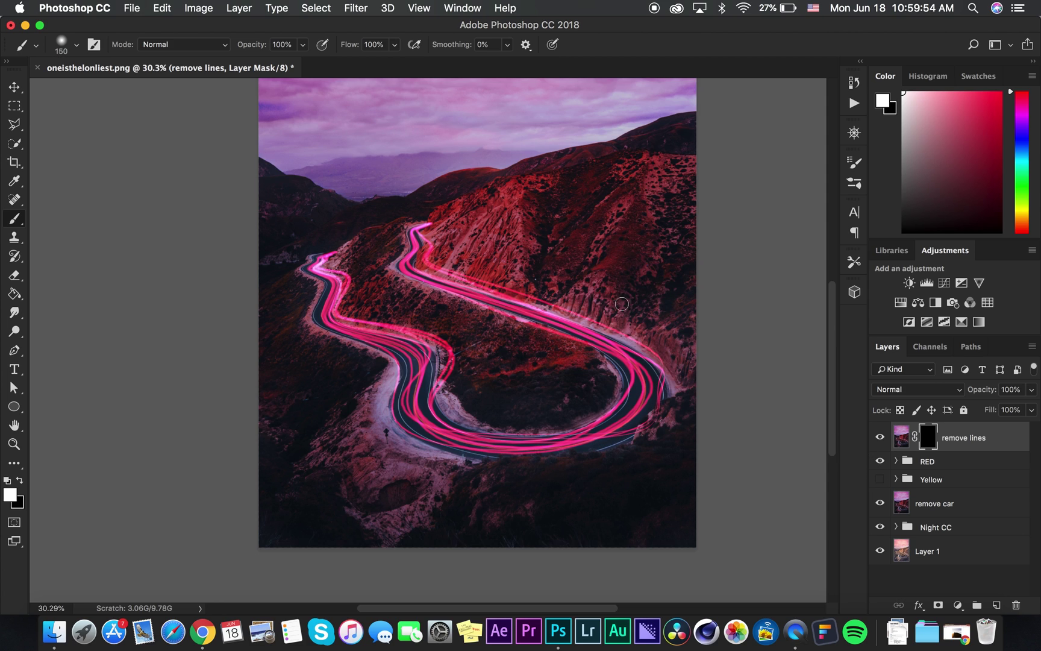
{"action": "scroll", "coordinate": [600, 319], "scroll_direction": "up", "scroll_amount": 5}
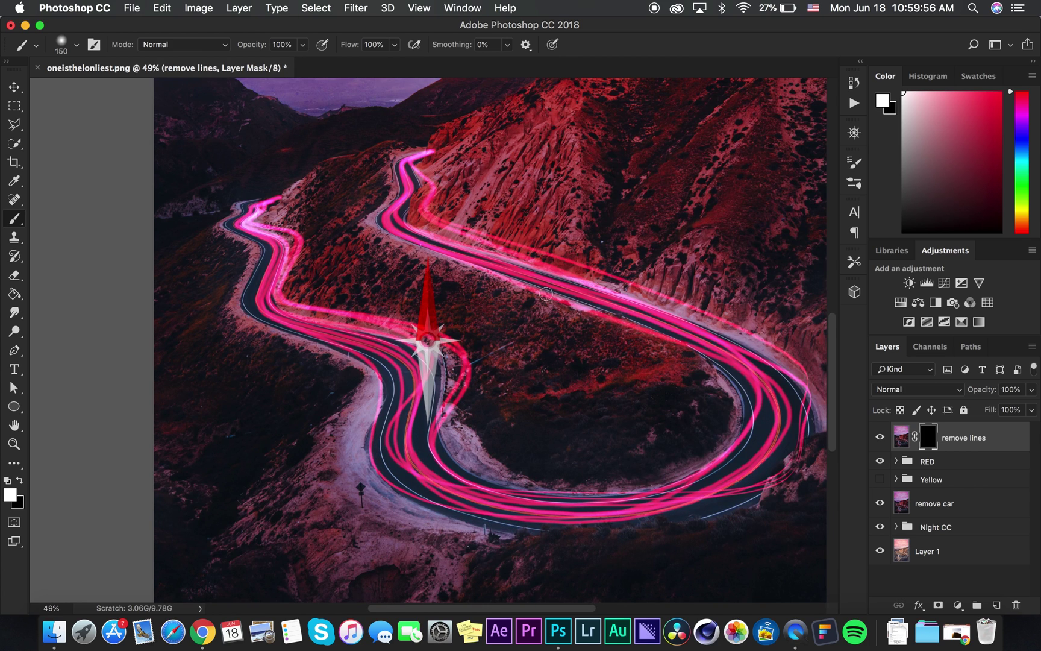
{"action": "scroll", "coordinate": [427, 340], "scroll_direction": "up", "scroll_amount": 4}
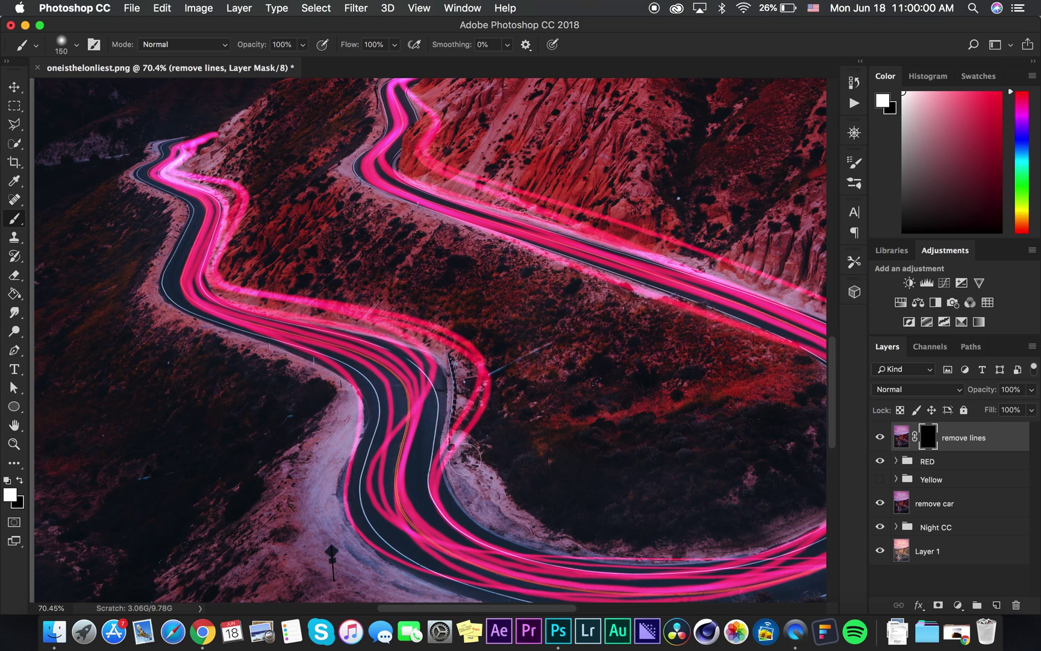
{"action": "mouse_move", "coordinate": [469, 420]}
{"action": "left_mouse_down"}
{"action": "mouse_move", "coordinate": [488, 368]}
{"action": "mouse_move", "coordinate": [520, 417]}
{"action": "mouse_move", "coordinate": [504, 431]}
{"action": "mouse_move", "coordinate": [474, 344]}
{"action": "mouse_move", "coordinate": [450, 330]}
{"action": "mouse_move", "coordinate": [523, 344]}
{"action": "mouse_move", "coordinate": [325, 301]}
{"action": "left_mouse_up"}
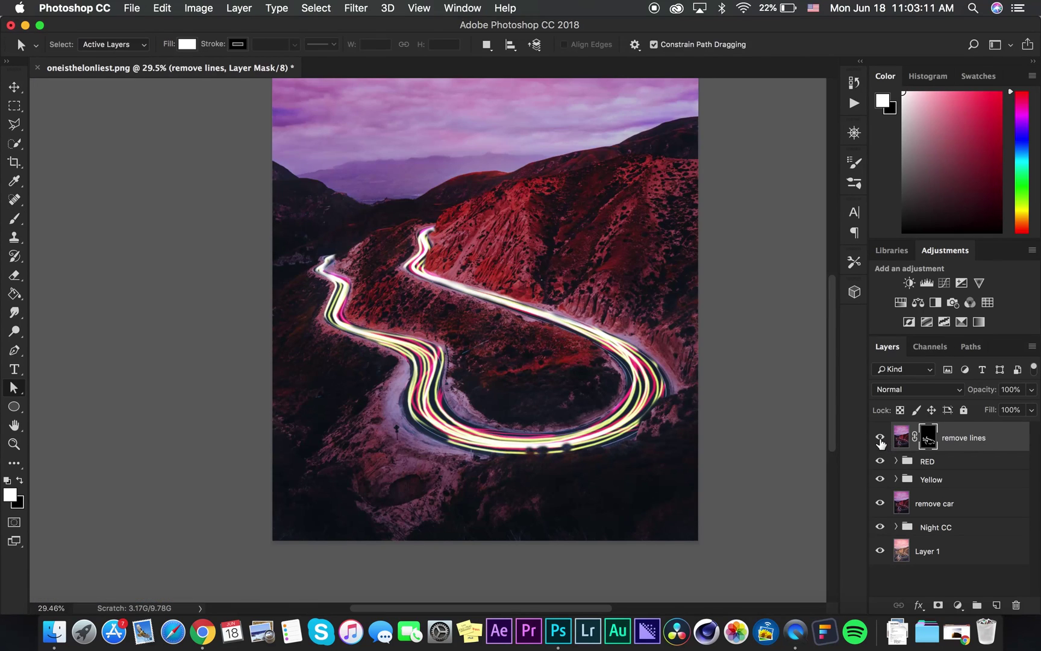
Step: Toggle the remove lines layer off and on to compare, leaving it visible
{"action": "left_click", "coordinate": [880, 440]}
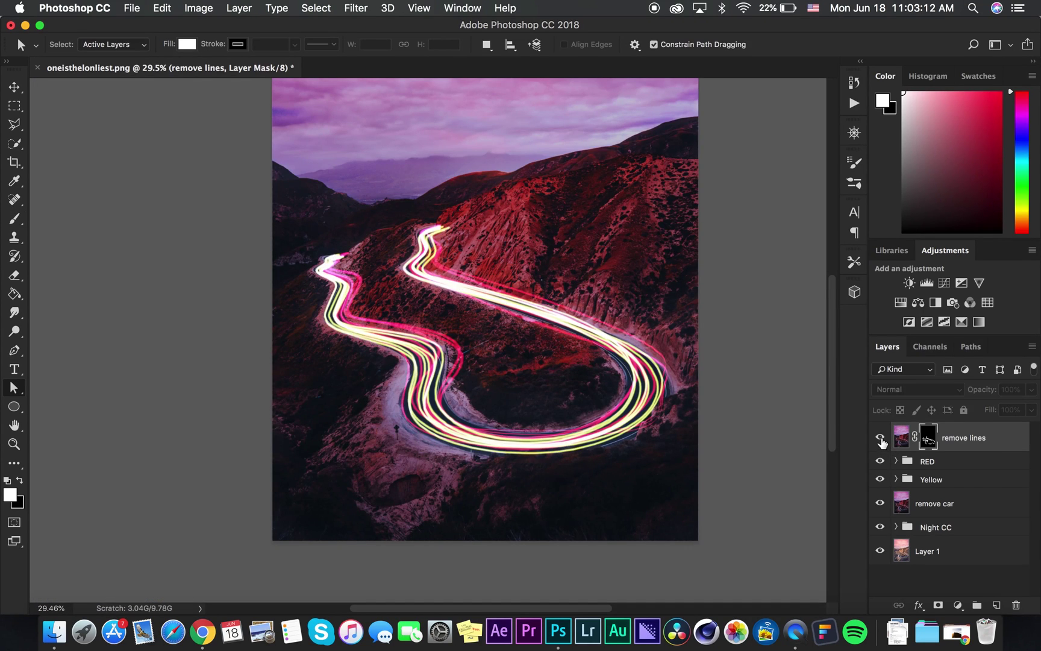
{"action": "left_click", "coordinate": [880, 440]}
{"action": "left_click", "coordinate": [880, 439]}
{"action": "left_click", "coordinate": [881, 441]}
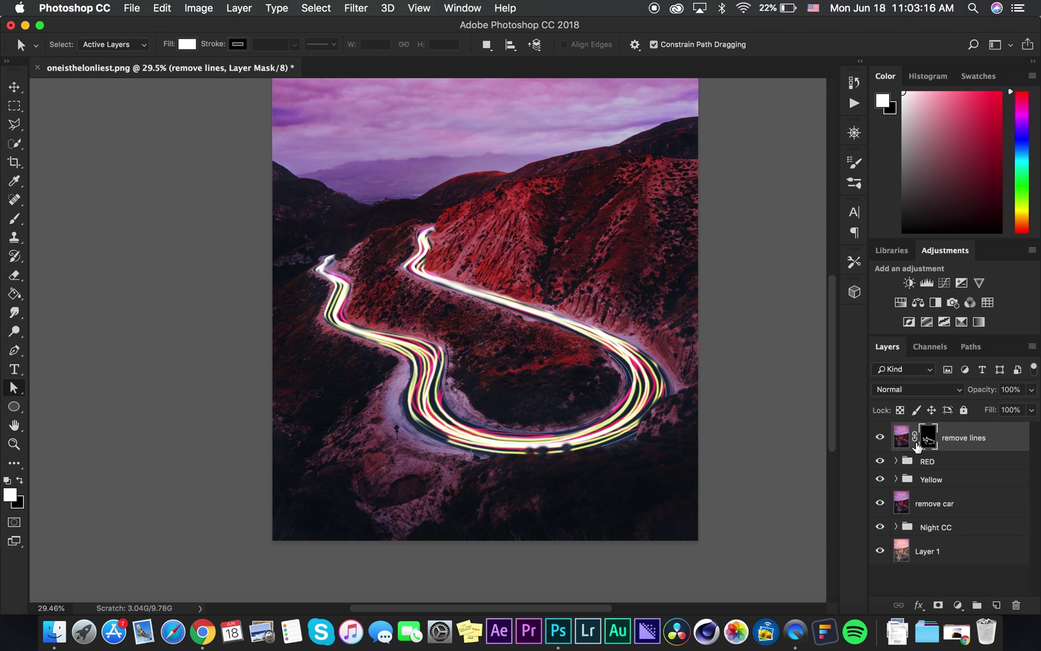
Step: Set the remove lines mask feather to 5 px, then add a new empty layer on top
{"action": "double_click", "coordinate": [924, 443]}
{"action": "left_click", "coordinate": [866, 283]}
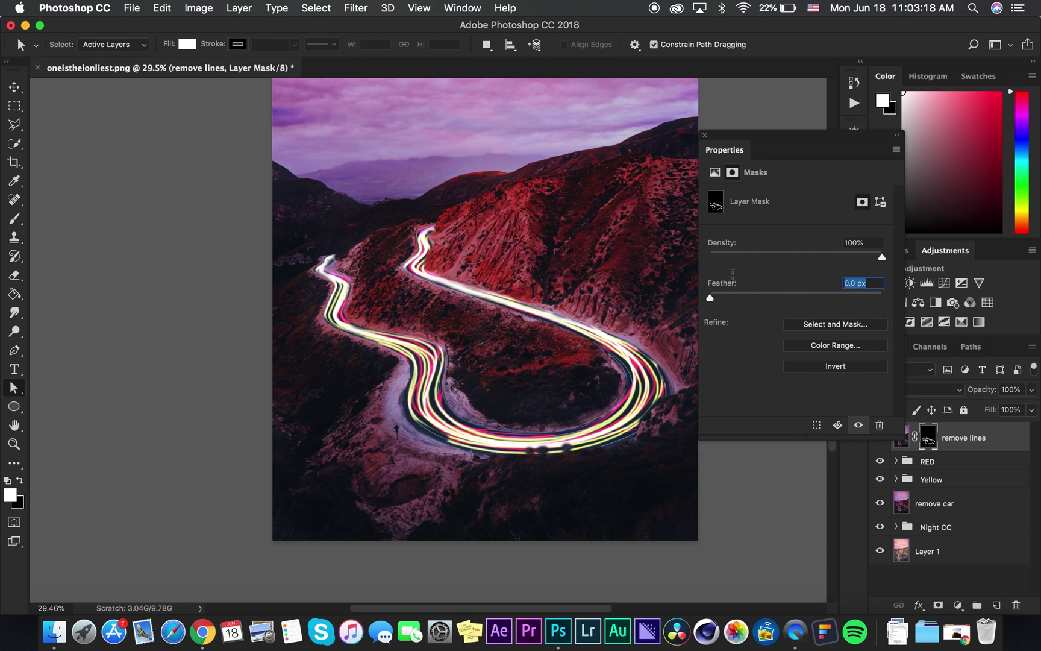
{"action": "type", "text": "5"}
{"action": "key", "text": "Return"}
{"action": "type", "text": "10"}
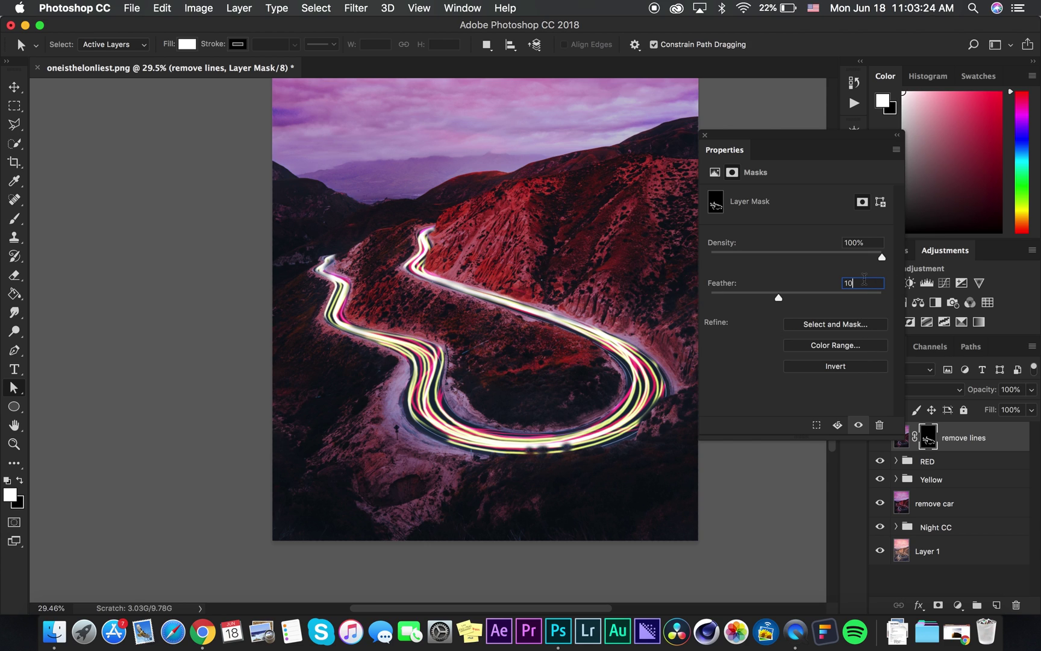
{"action": "key", "text": "Return"}
{"action": "type", "text": "5"}
{"action": "left_click", "coordinate": [704, 135]}
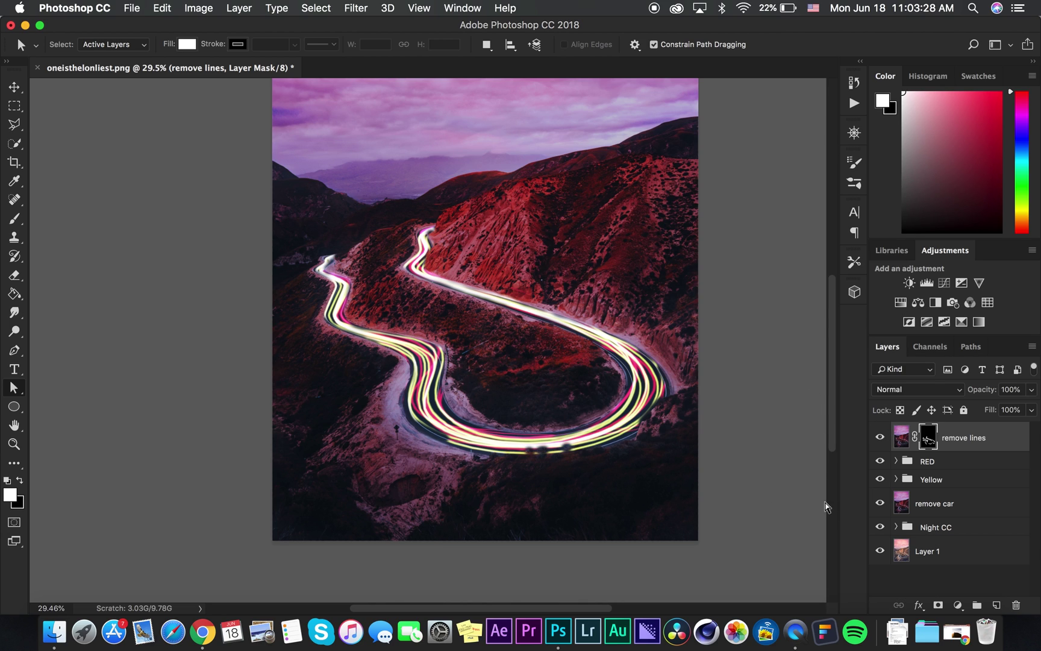
{"action": "scroll", "coordinate": [700, 332], "scroll_direction": "down", "scroll_amount": 5}
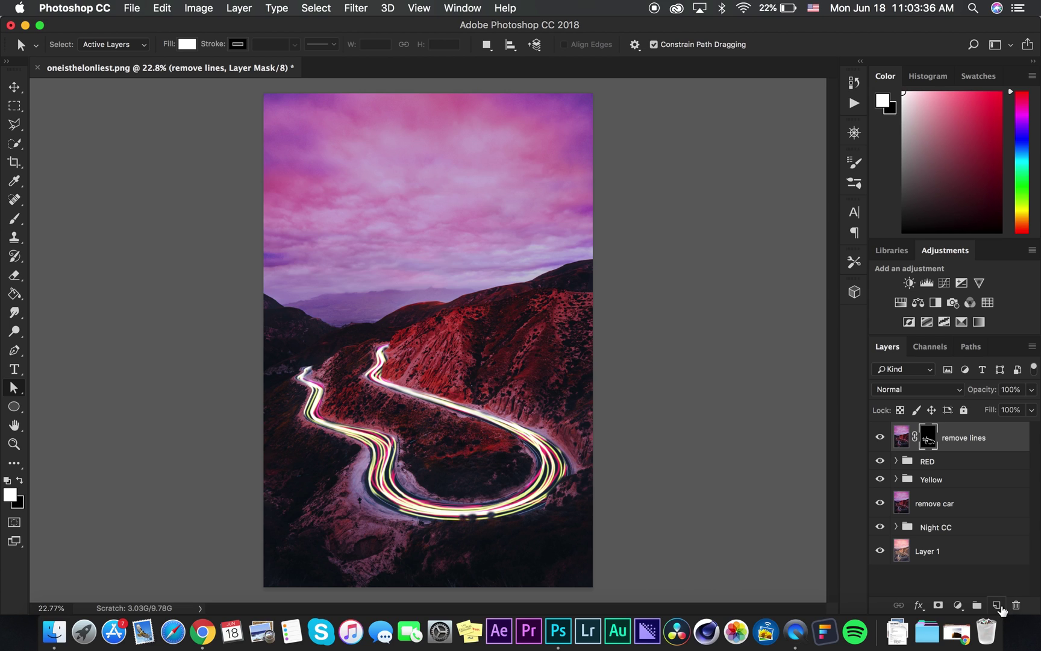
{"action": "left_click", "coordinate": [997, 605]}
Step: Name the new layer 'yellow', set it to Soft Light, and pick a bright yellow paint colour
{"action": "double_click", "coordinate": [939, 438]}
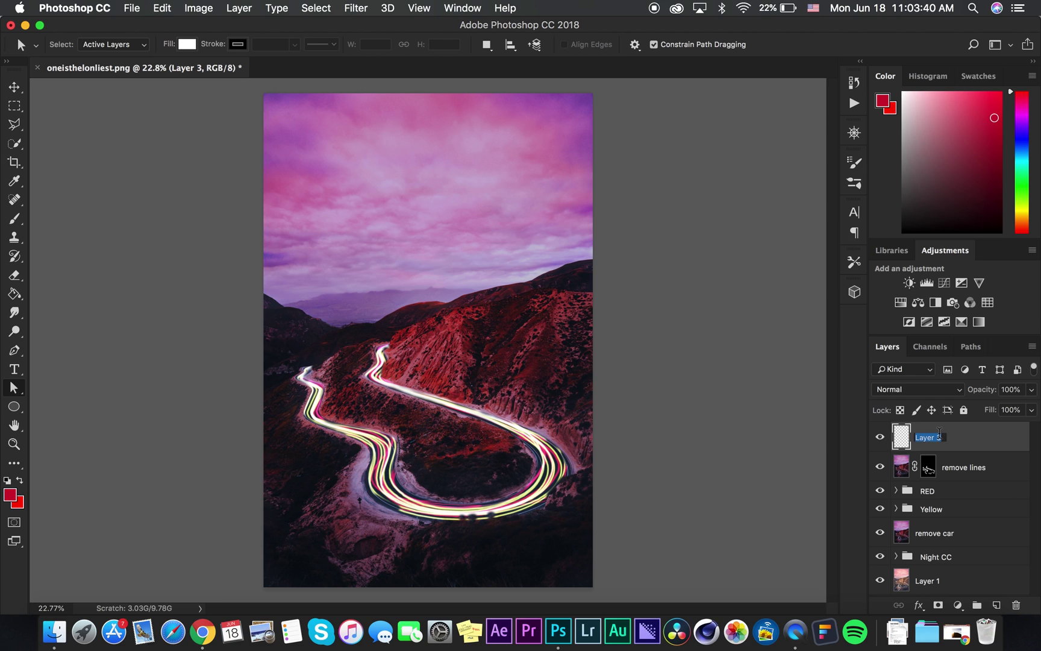
{"action": "type", "text": "yellow"}
{"action": "key", "text": "Return"}
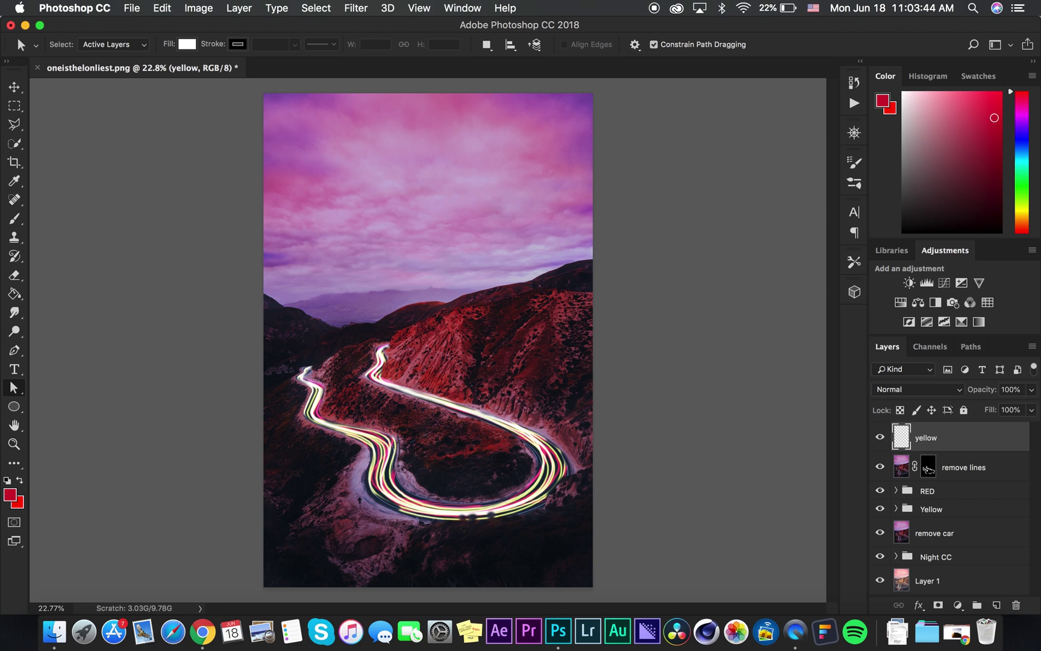
{"action": "left_click", "coordinate": [890, 391]}
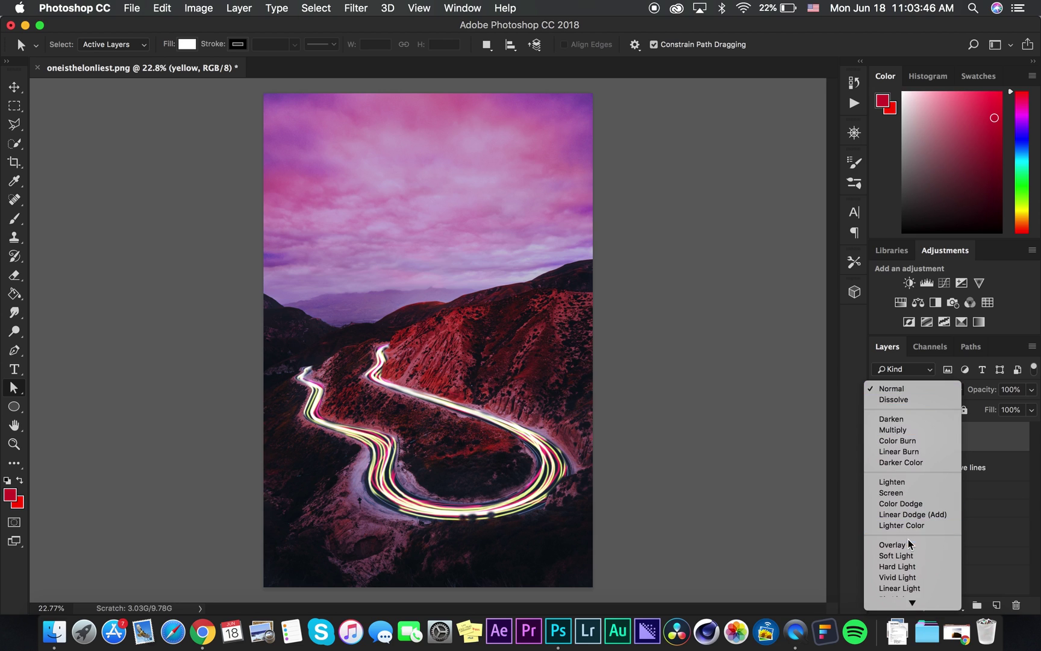
{"action": "left_click", "coordinate": [883, 551]}
{"action": "left_click", "coordinate": [1024, 205]}
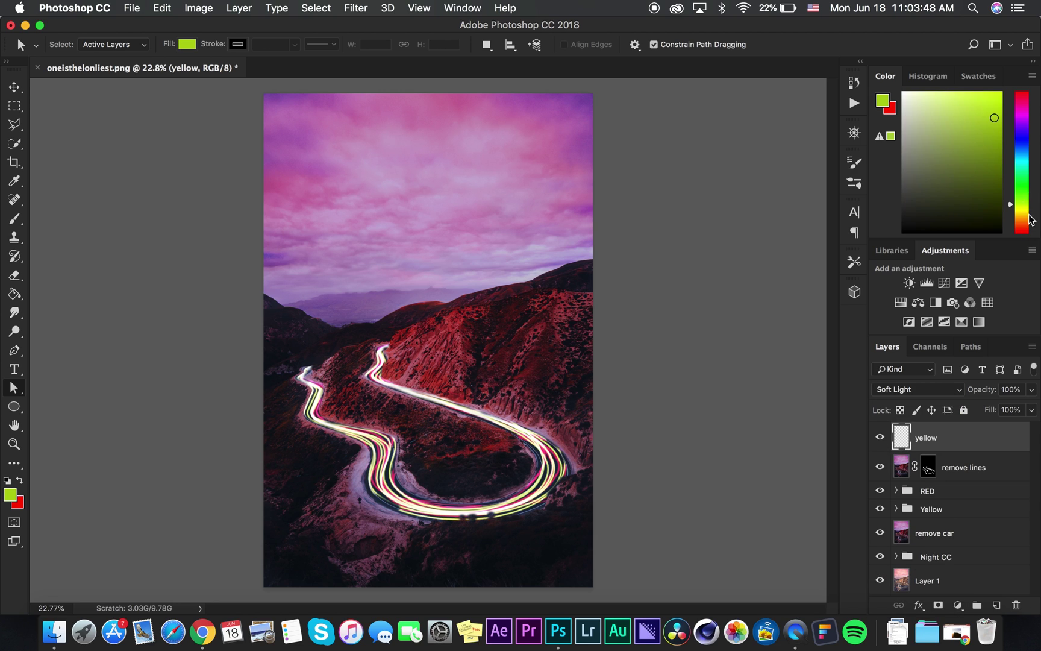
{"action": "left_click_drag", "start_coordinate": [997, 129], "coordinate": [984, 85]}
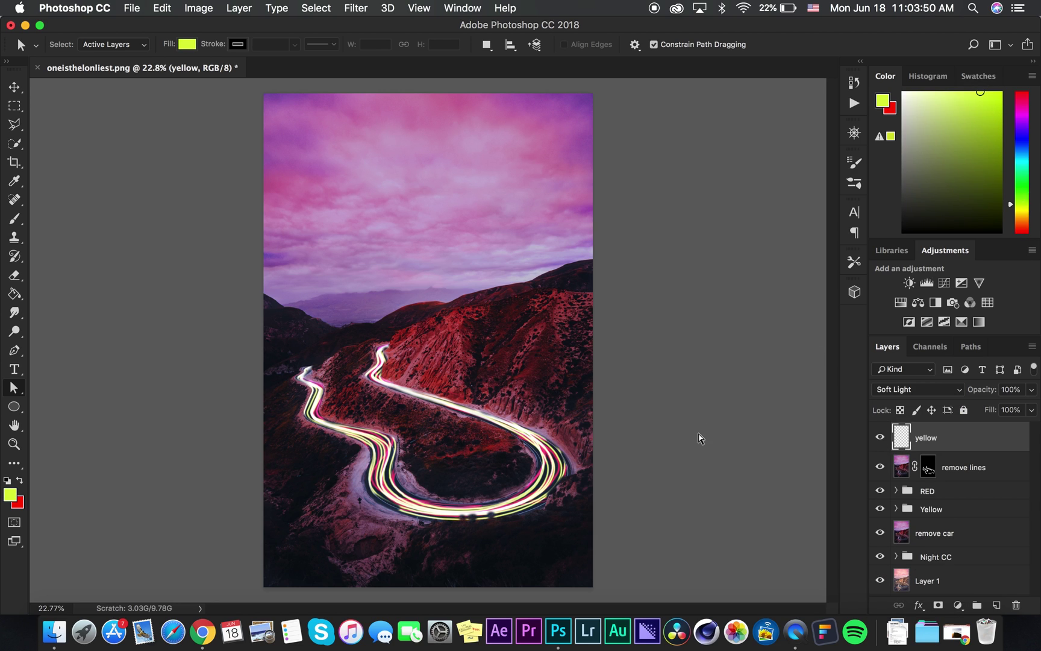
Step: Paint a yellow glow down the road bend with a 400 px brush, trying Normal blending then undoing it
{"action": "key", "text": "b"}
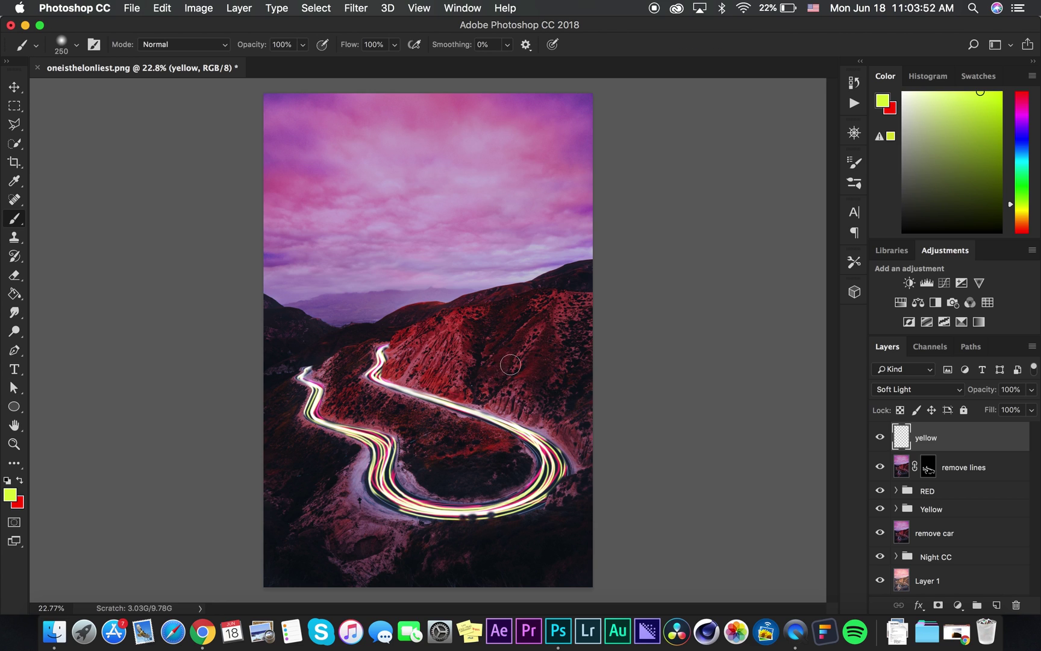
{"action": "key", "text": "bracketright"}
{"action": "key", "text": "bracketright"}
{"action": "key", "text": "bracketright"}
{"action": "key", "text": "bracketright"}
{"action": "key", "text": "bracketright"}
{"action": "key", "text": "bracketright"}
{"action": "key", "text": "bracketright"}
{"action": "left_click", "coordinate": [384, 341]}
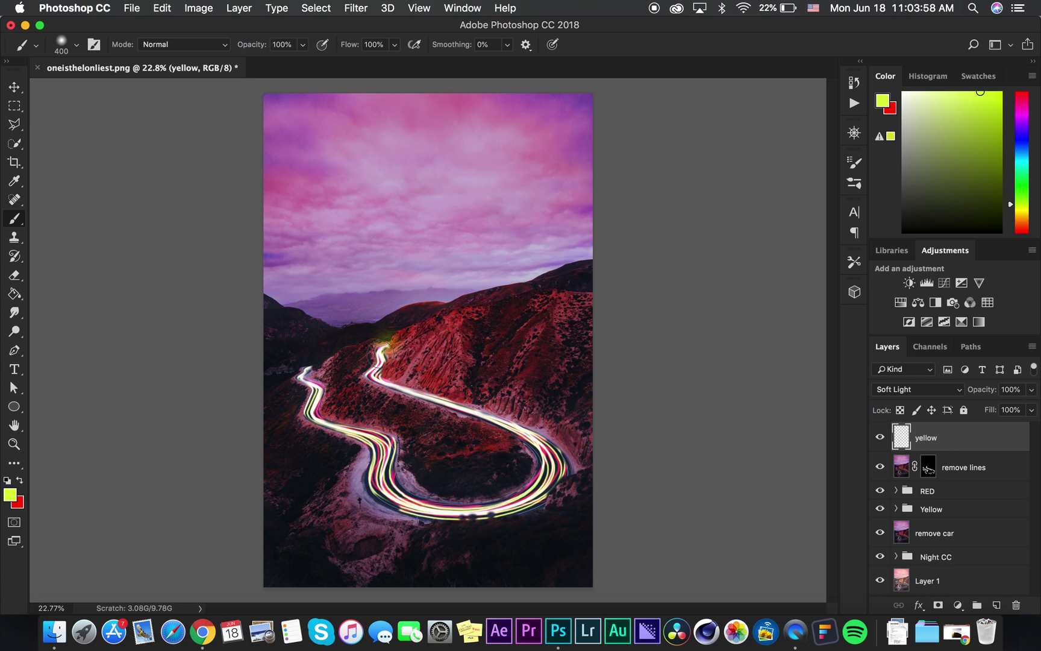
{"action": "mouse_move", "coordinate": [379, 347]}
{"action": "left_mouse_down"}
{"action": "mouse_move", "coordinate": [380, 380]}
{"action": "mouse_move", "coordinate": [395, 389]}
{"action": "left_mouse_up"}
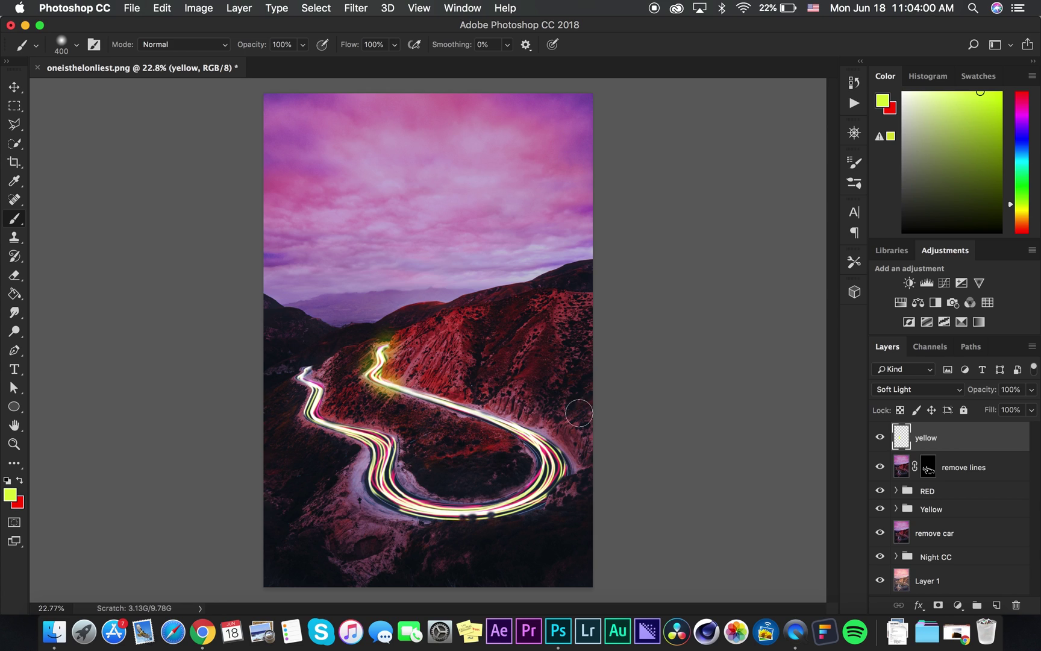
{"action": "left_click", "coordinate": [907, 390]}
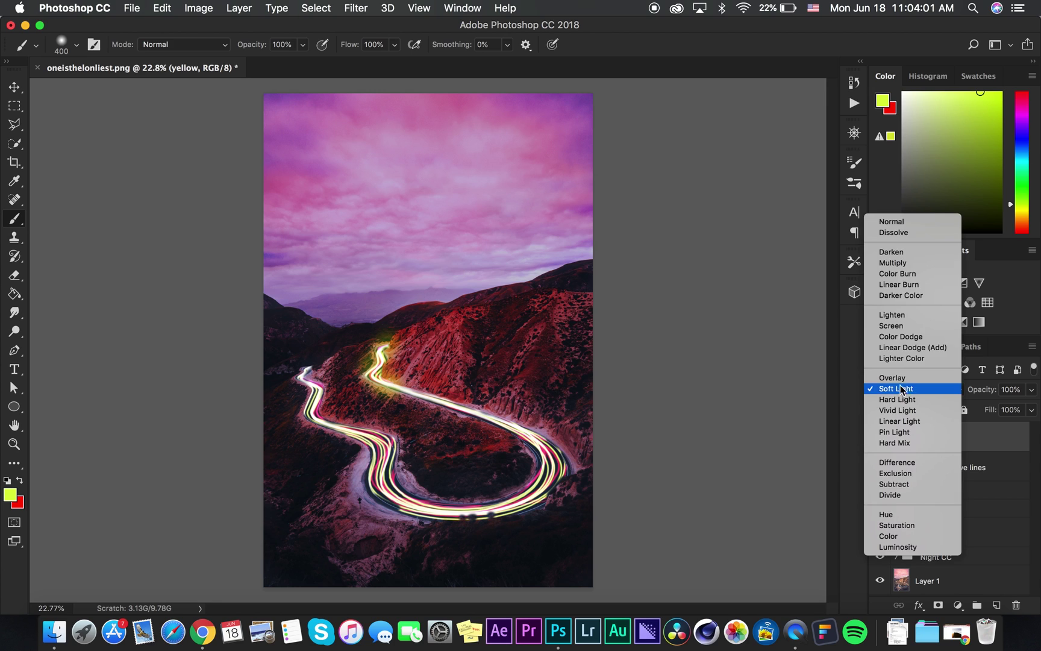
{"action": "left_click", "coordinate": [901, 223]}
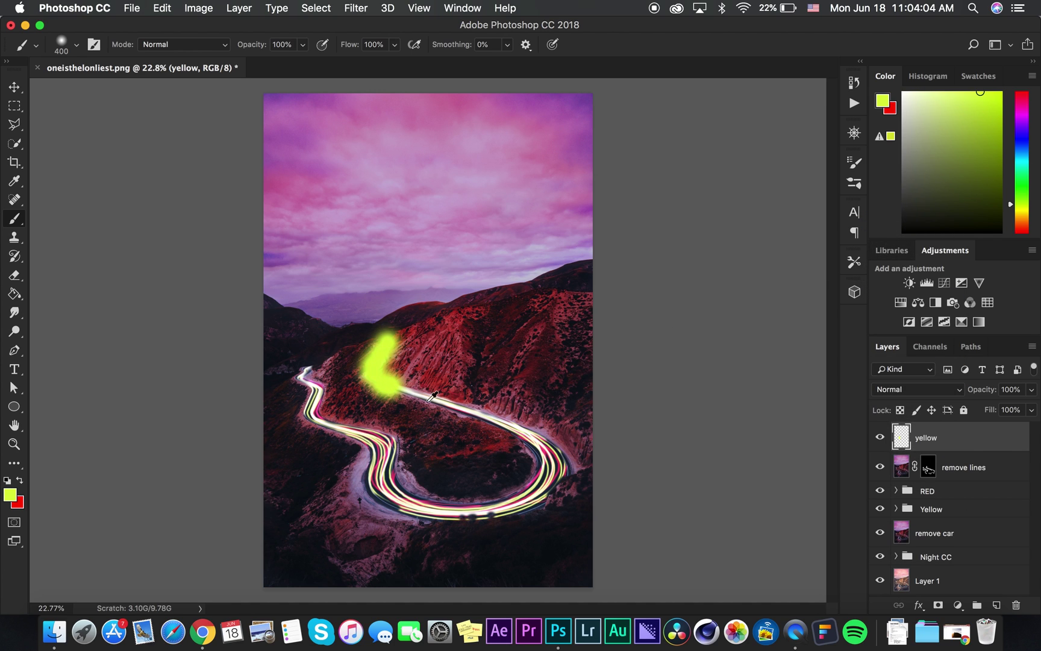
{"action": "key", "text": "super+z"}
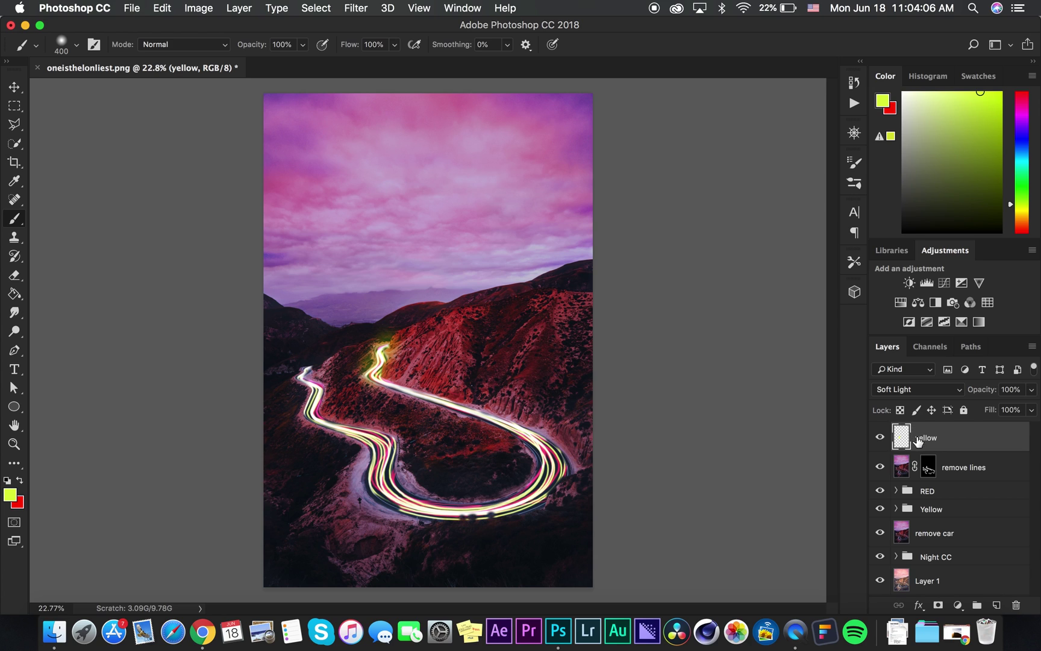
Step: Delete the old yellow glow layer, add a fresh layer named 'yellow', and nudge the colour toward yellow-green
{"action": "key", "text": "BackSpace"}
{"action": "left_click", "coordinate": [996, 605]}
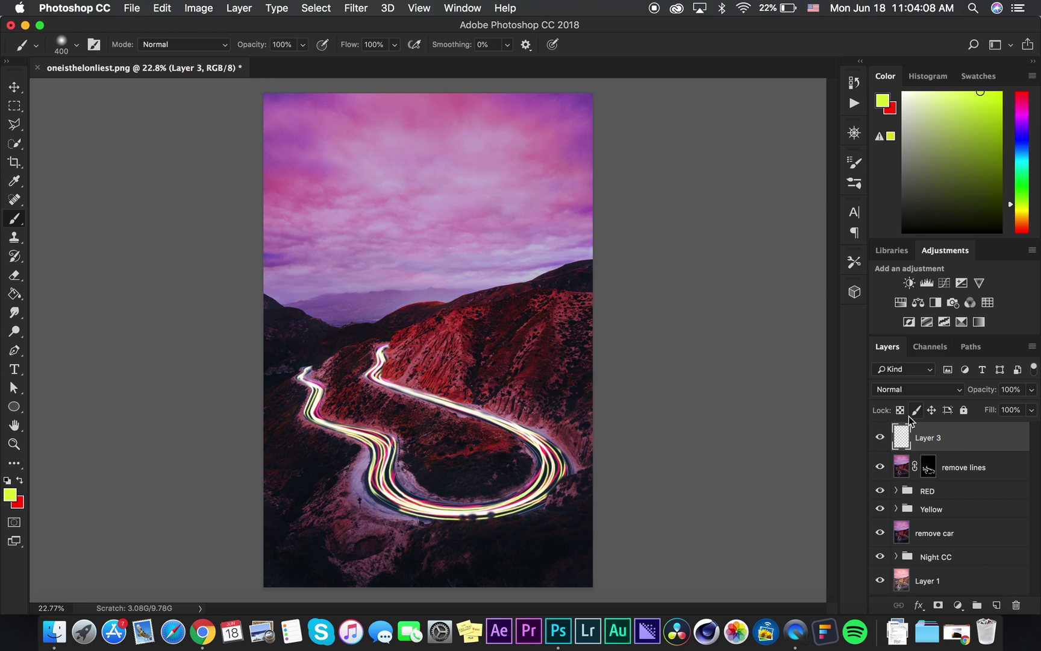
{"action": "double_click", "coordinate": [933, 442]}
{"action": "type", "text": "yellow"}
{"action": "key", "text": "Return"}
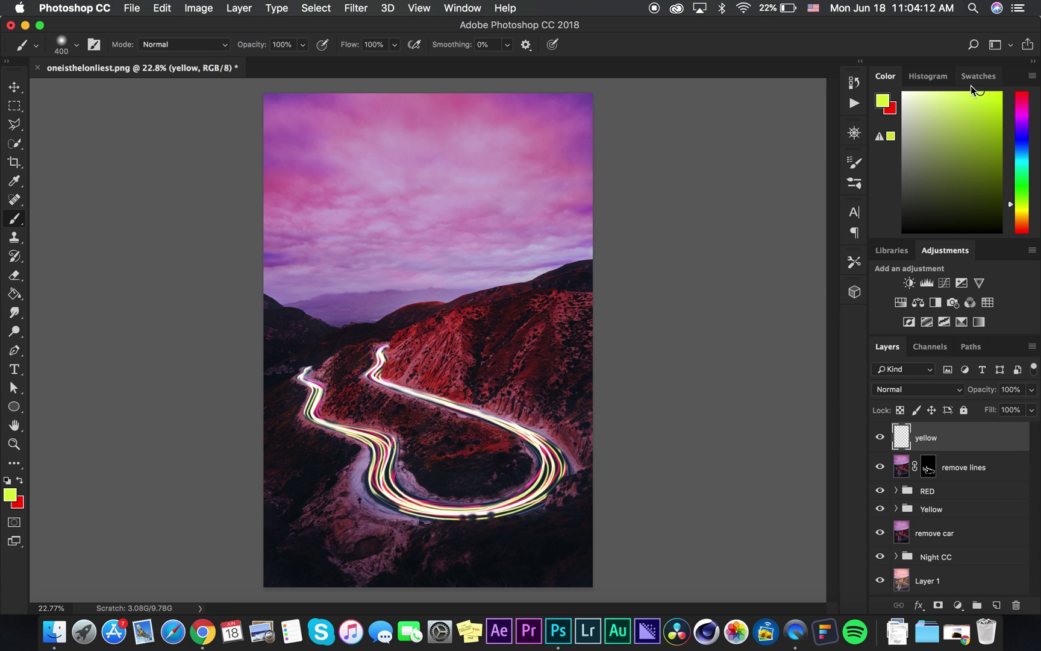
{"action": "left_click_drag", "start_coordinate": [958, 93], "coordinate": [954, 95]}
Step: Enlarge the brush to 600 px and dab yellow-green glow along the upper light trail
{"action": "left_click", "coordinate": [387, 340]}
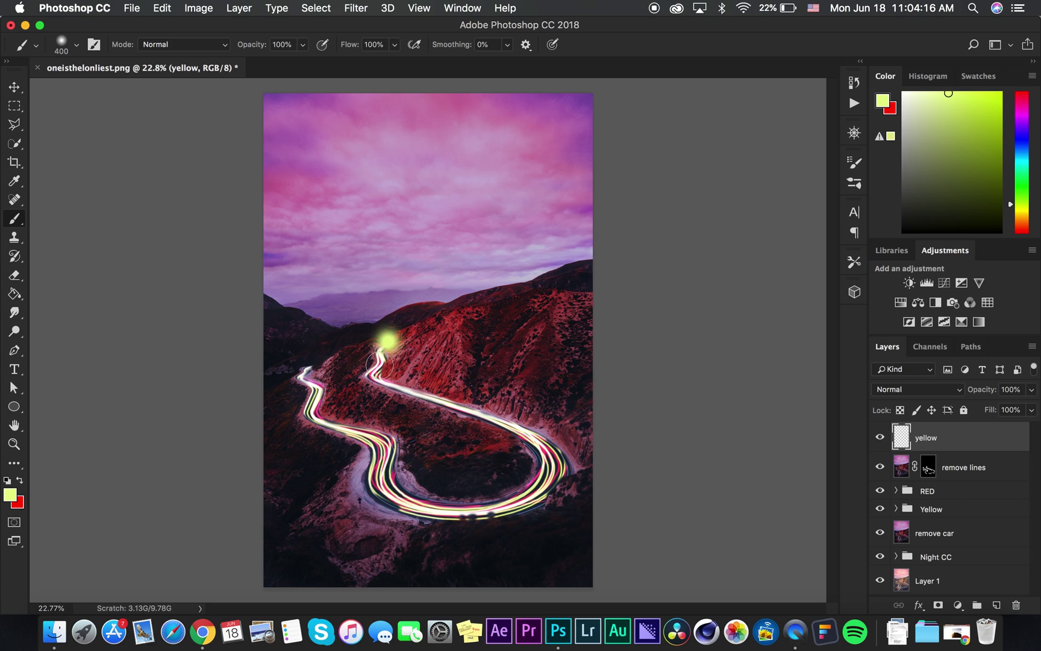
{"action": "key", "text": "super+z"}
{"action": "key", "text": "bracketright"}
{"action": "key", "text": "bracketright"}
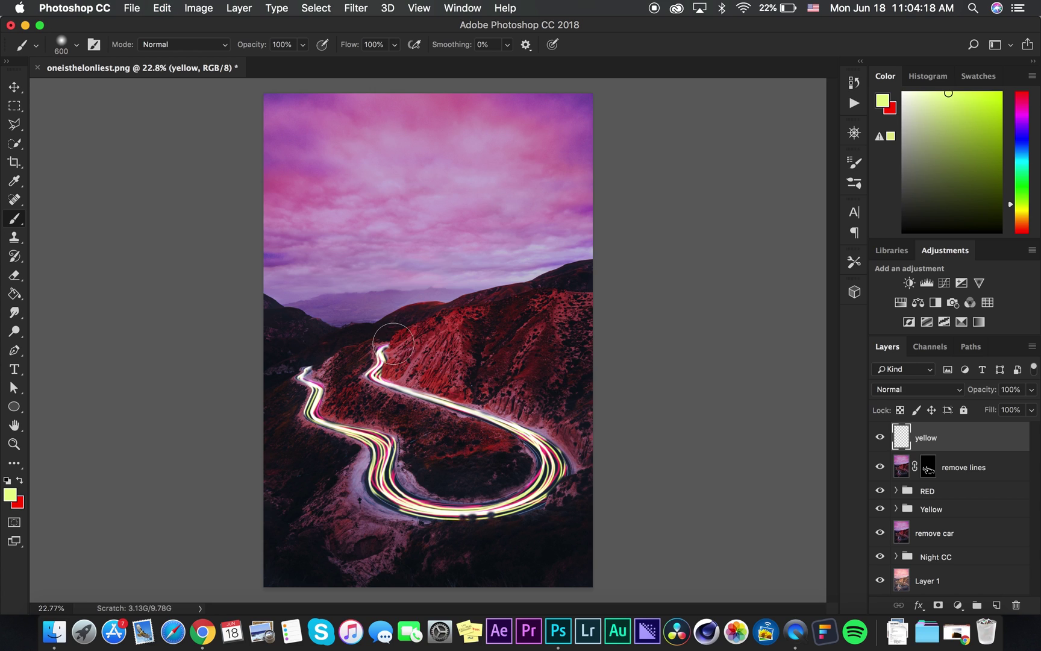
{"action": "left_click", "coordinate": [387, 332]}
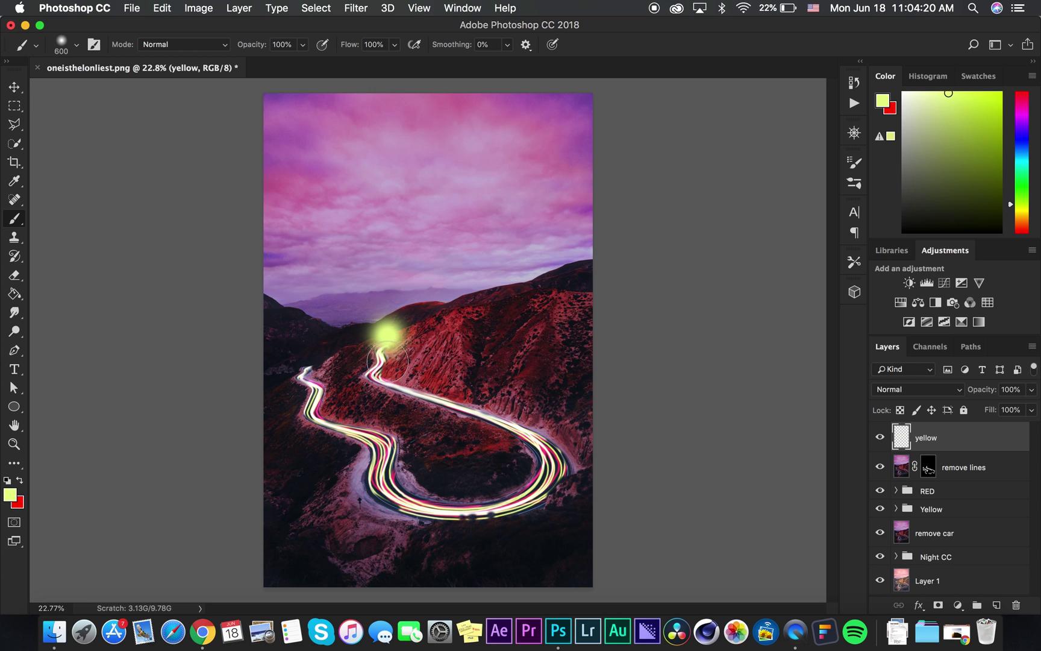
{"action": "left_click", "coordinate": [384, 363]}
{"action": "left_click", "coordinate": [376, 379]}
{"action": "left_click", "coordinate": [407, 389]}
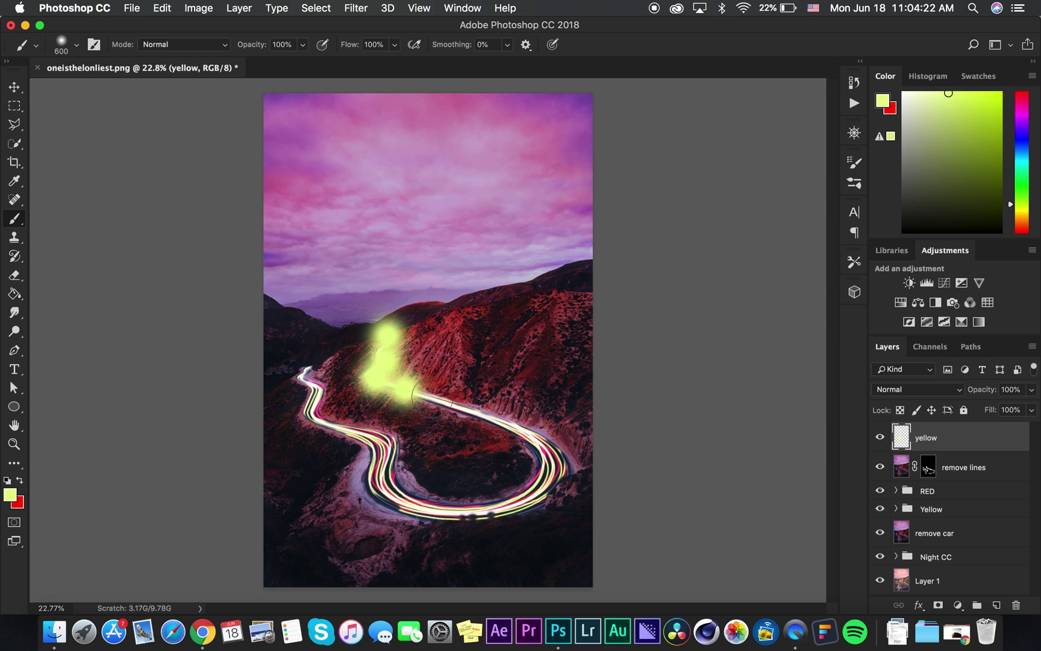
{"action": "left_click", "coordinate": [442, 396]}
{"action": "left_click", "coordinate": [465, 407]}
{"action": "left_click", "coordinate": [503, 417]}
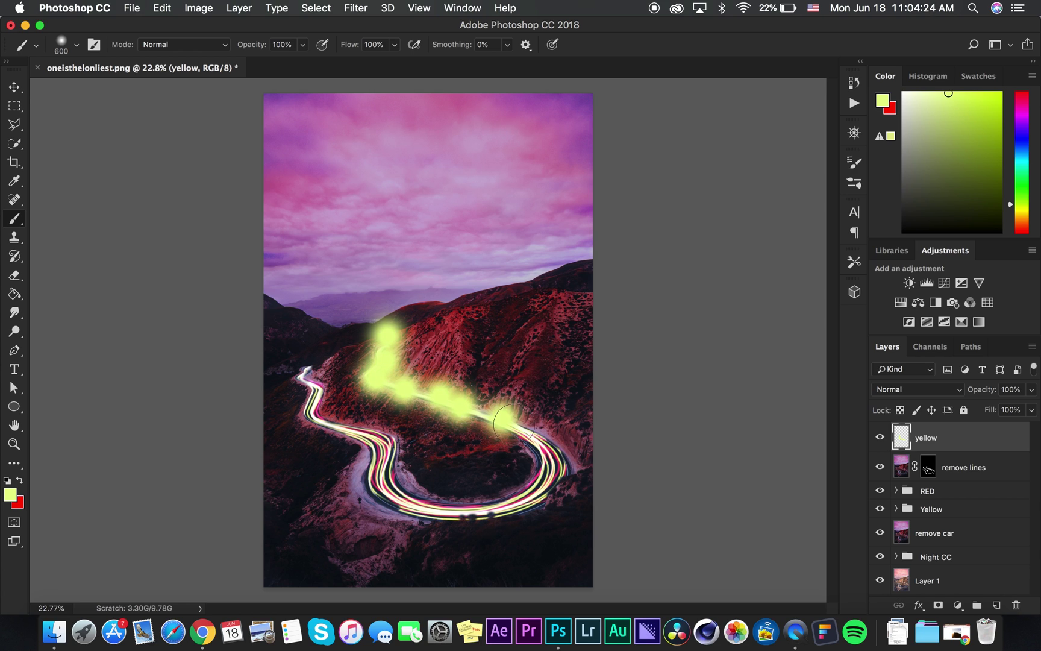
{"action": "left_click", "coordinate": [525, 432]}
{"action": "left_click", "coordinate": [551, 449]}
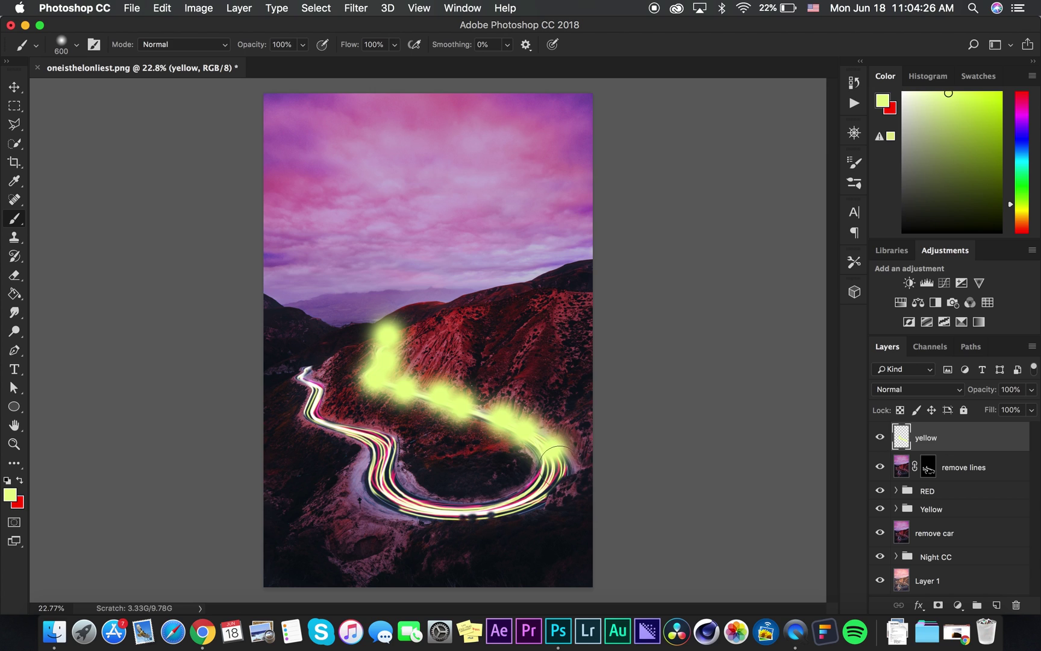
Step: Continue the yellow-green glow around the right bend, along the lower trail and up to its upper-left end
{"action": "left_click", "coordinate": [557, 466]}
{"action": "left_click", "coordinate": [549, 484]}
{"action": "left_click", "coordinate": [535, 494]}
{"action": "left_click", "coordinate": [509, 503]}
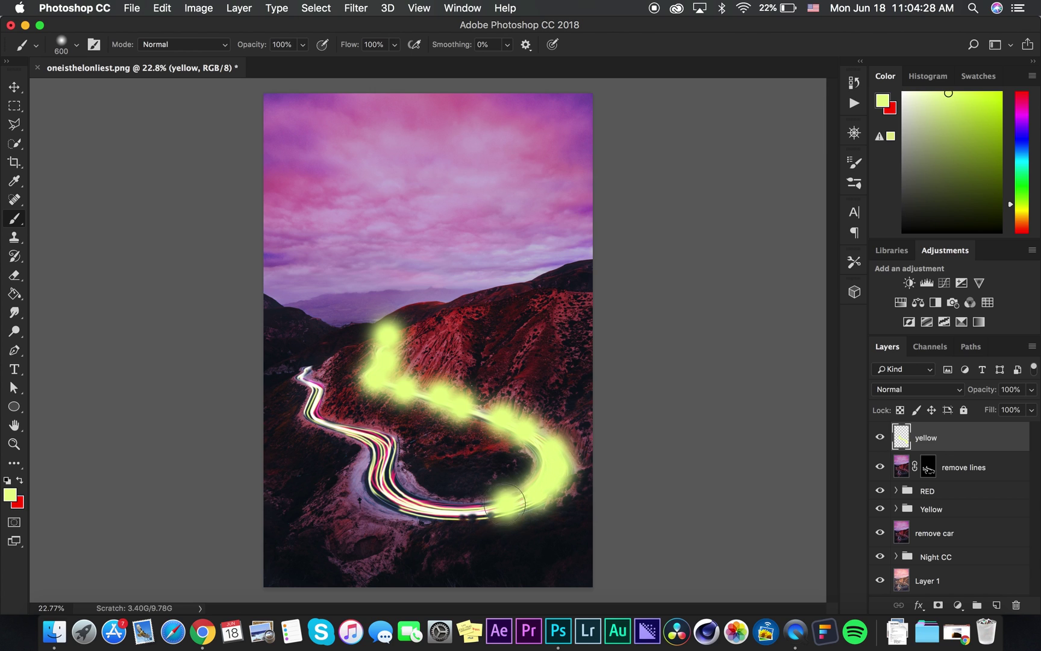
{"action": "left_click", "coordinate": [473, 506]}
{"action": "left_click", "coordinate": [443, 504]}
{"action": "left_click", "coordinate": [410, 502]}
{"action": "left_click", "coordinate": [389, 499]}
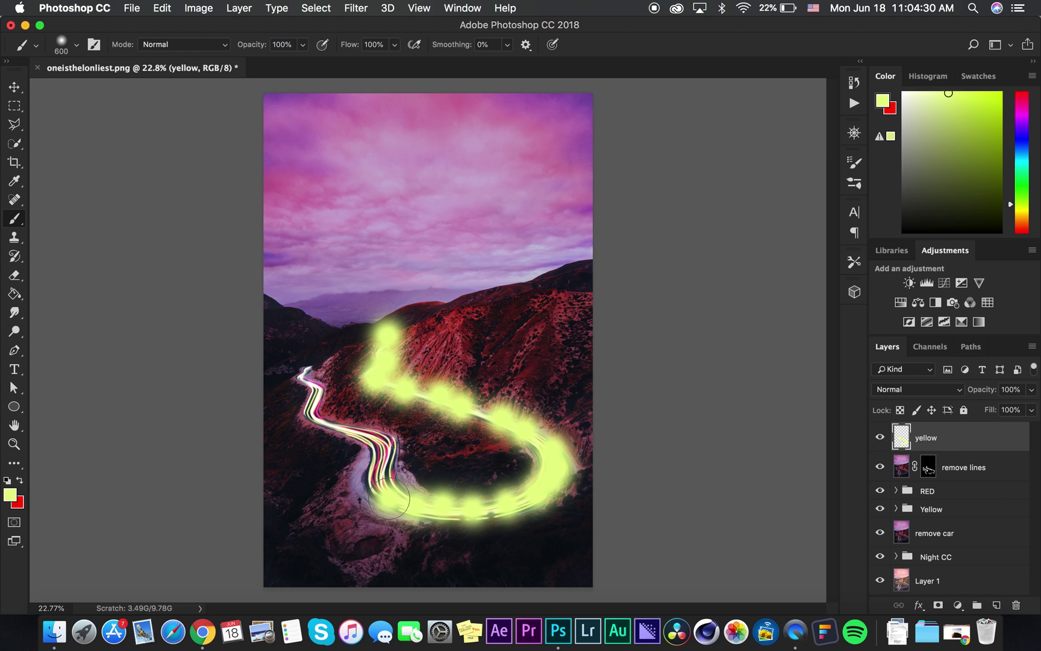
{"action": "left_click", "coordinate": [380, 476]}
{"action": "left_click", "coordinate": [386, 461]}
{"action": "left_click", "coordinate": [369, 436]}
{"action": "left_click", "coordinate": [354, 431]}
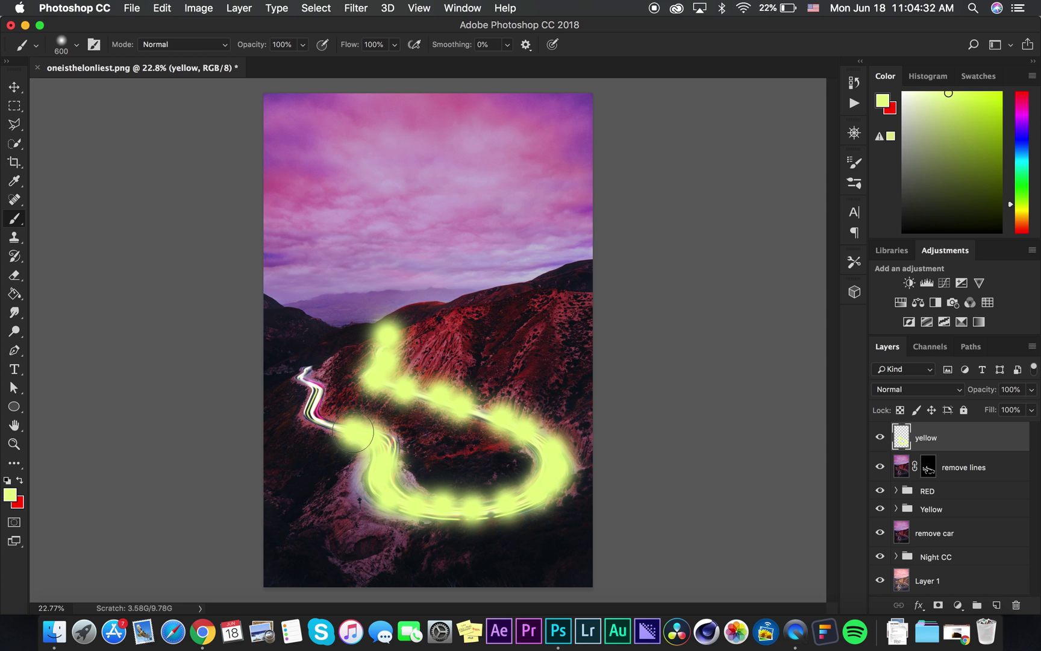
{"action": "left_click", "coordinate": [327, 418]}
{"action": "left_click", "coordinate": [302, 398]}
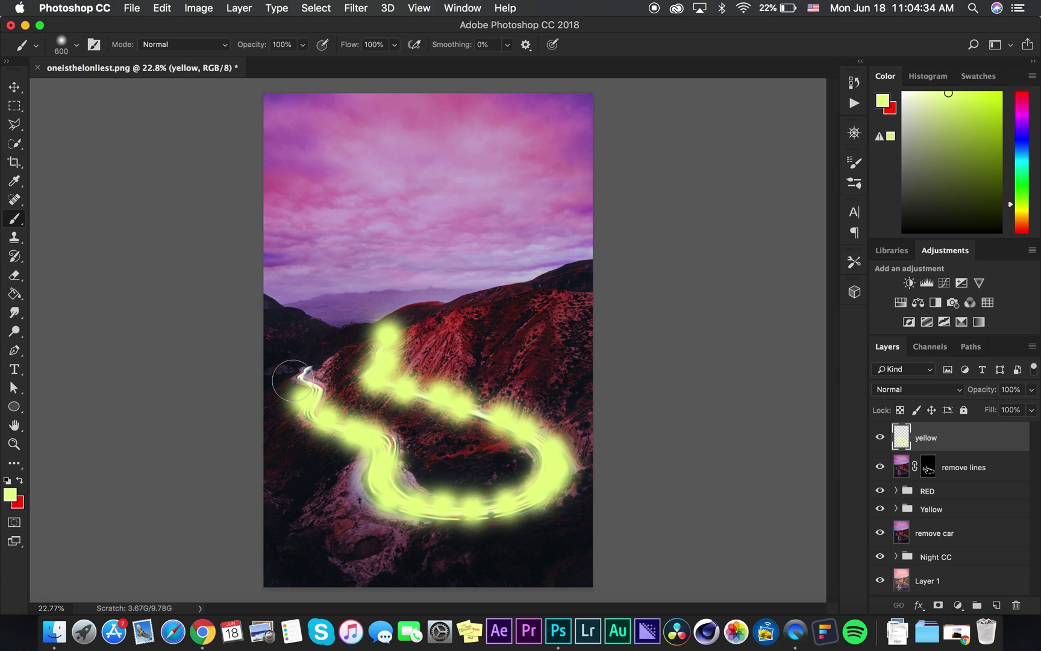
{"action": "left_click", "coordinate": [301, 385]}
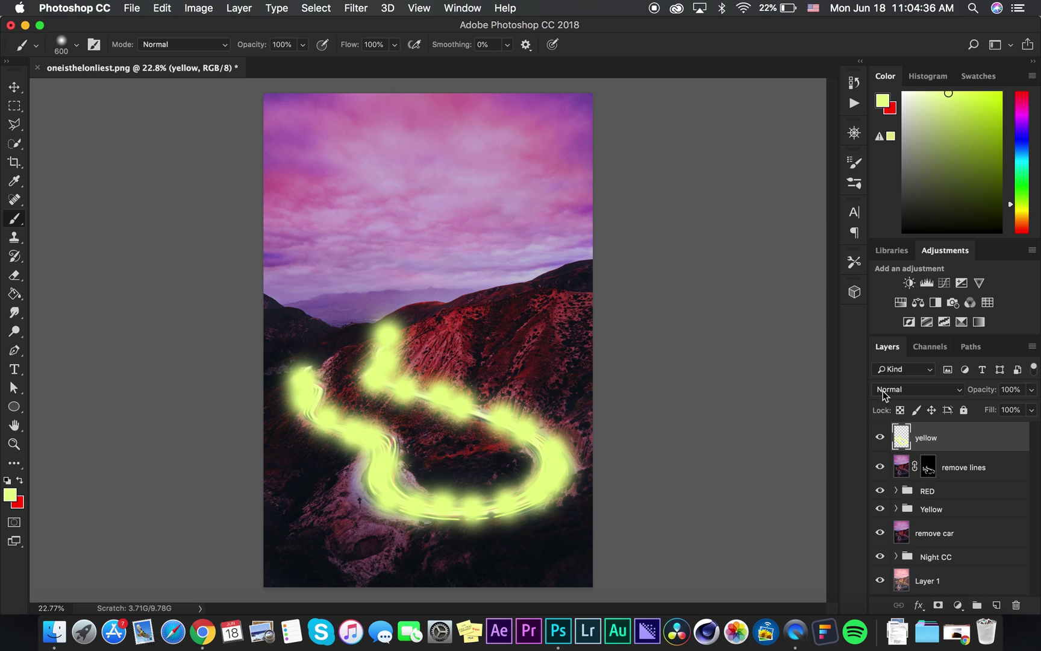
Step: Blend the yellow glow layer as Soft Light at 65% fill and compare it on and off
{"action": "left_click", "coordinate": [884, 393]}
{"action": "left_click", "coordinate": [921, 559]}
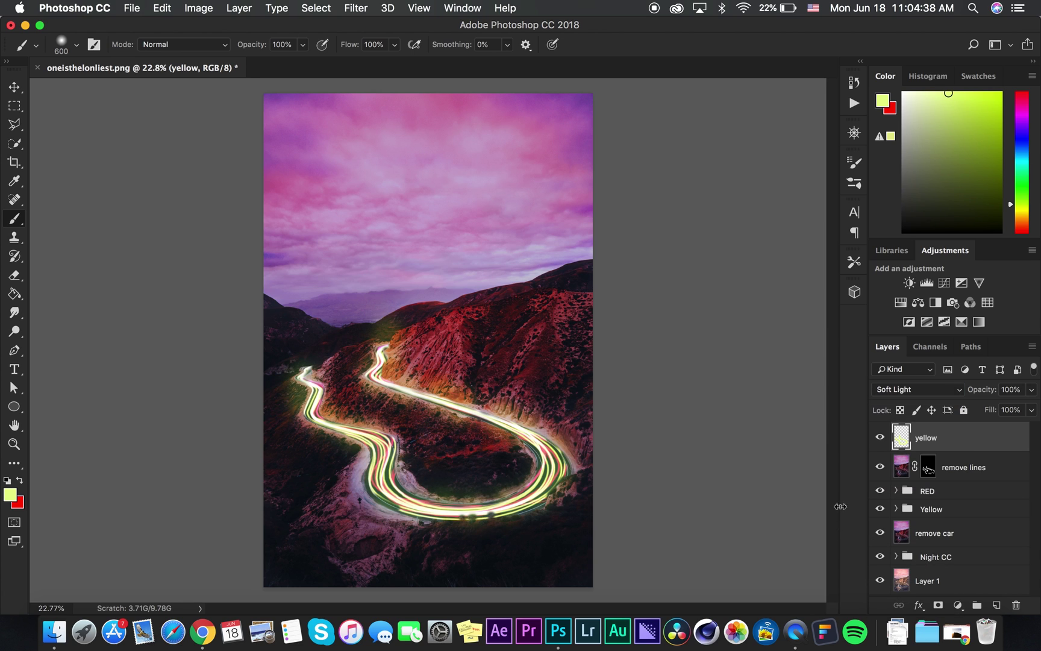
{"action": "left_click", "coordinate": [1031, 409]}
{"action": "left_click_drag", "start_coordinate": [1030, 427], "coordinate": [988, 428]}
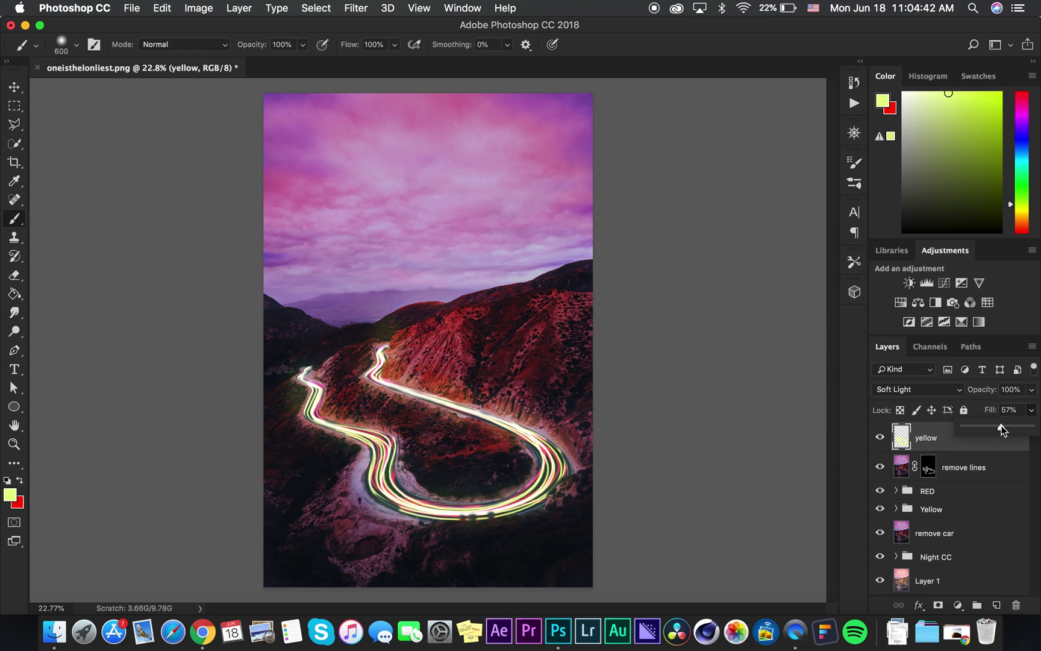
{"action": "left_click_drag", "start_coordinate": [1005, 429], "coordinate": [1007, 426]}
{"action": "left_click", "coordinate": [880, 439]}
{"action": "left_click", "coordinate": [879, 439]}
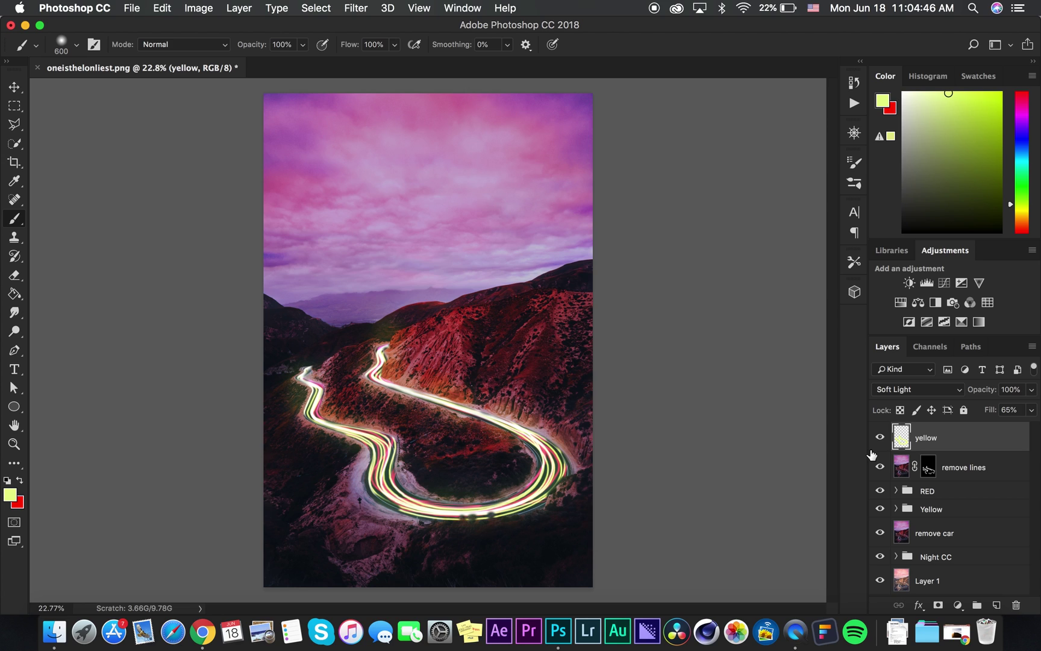
Step: Add a new layer named 'blue' and choose a light lavender paint colour
{"action": "left_click", "coordinate": [997, 605]}
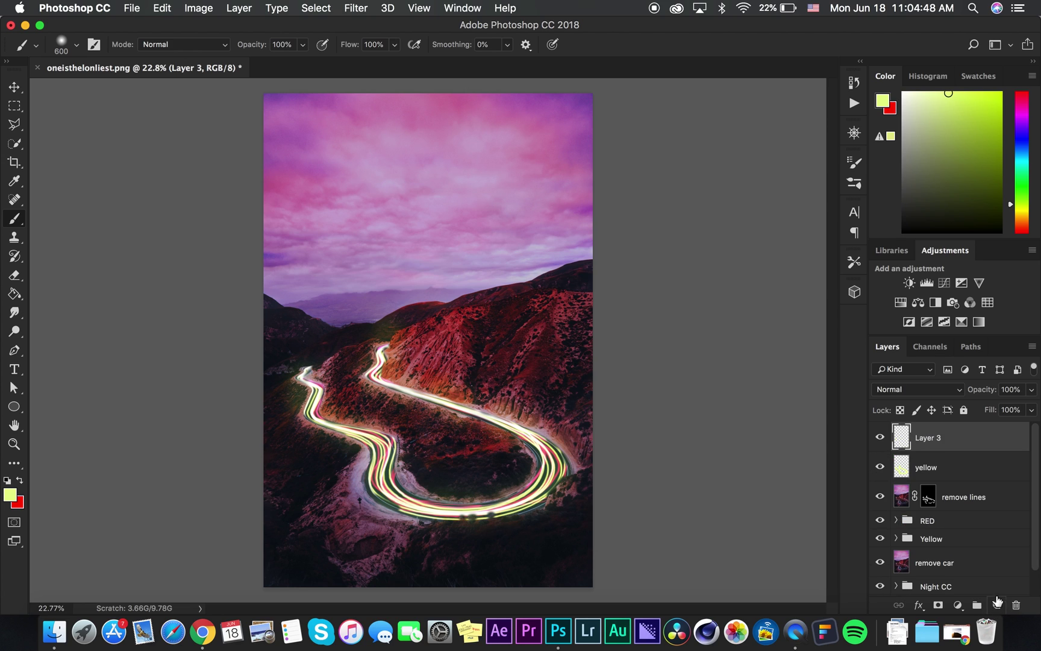
{"action": "double_click", "coordinate": [943, 441]}
{"action": "type", "text": "blue"}
{"action": "key", "text": "Return"}
{"action": "left_click", "coordinate": [1023, 133]}
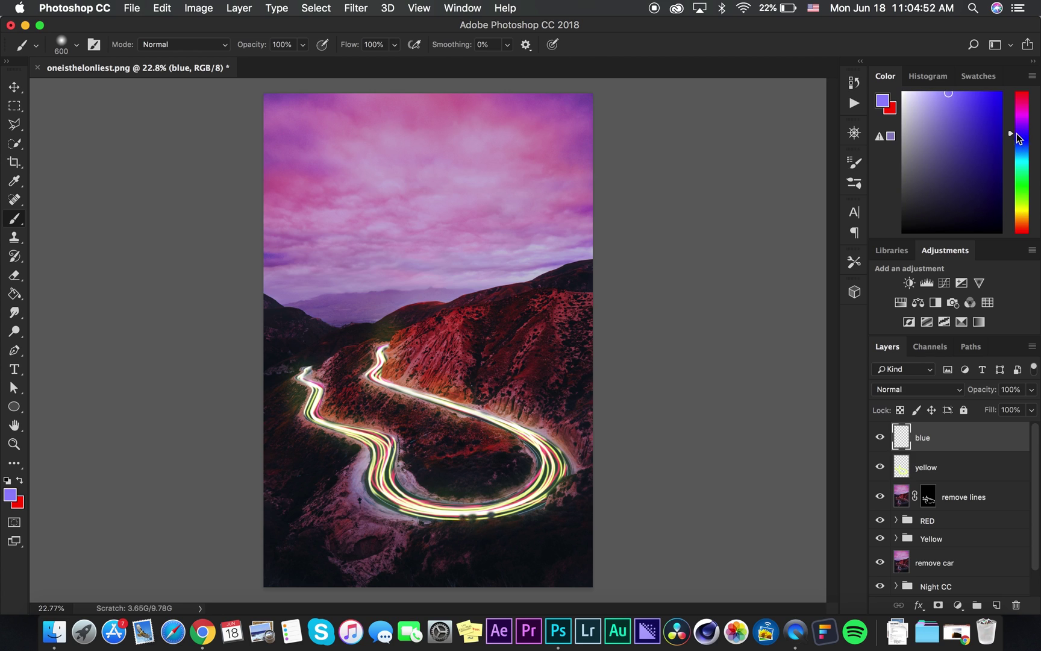
{"action": "left_click", "coordinate": [1000, 93]}
{"action": "left_click_drag", "start_coordinate": [1000, 93], "coordinate": [944, 84]}
Step: Paint lavender glow from the trail's top along the road and around the bend
{"action": "left_click", "coordinate": [380, 335]}
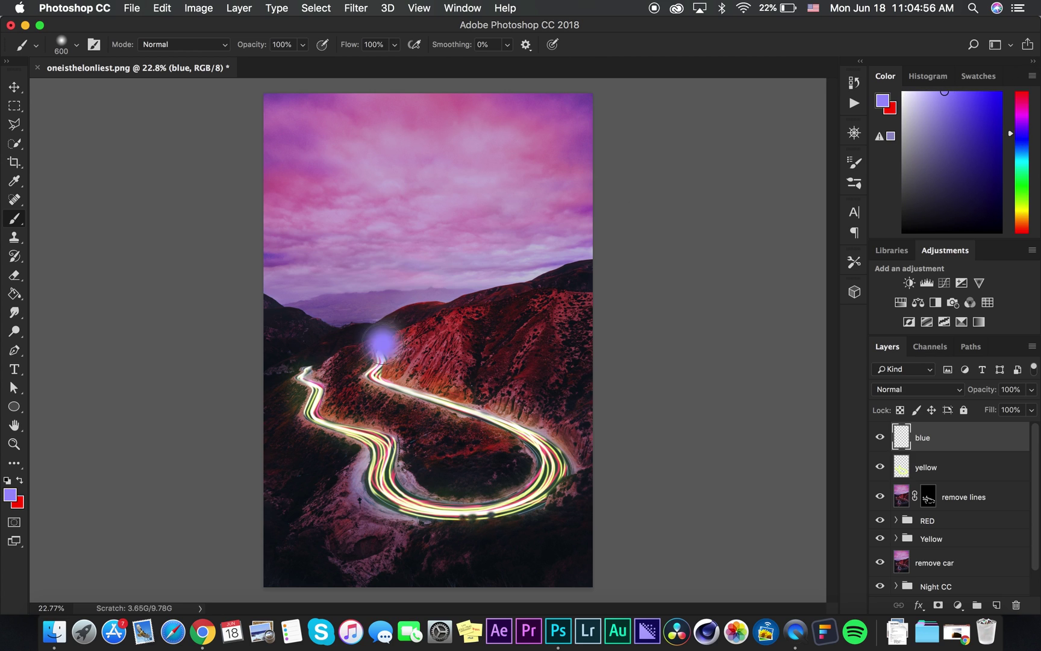
{"action": "left_click", "coordinate": [374, 363]}
{"action": "left_click", "coordinate": [385, 389]}
{"action": "left_click", "coordinate": [417, 391]}
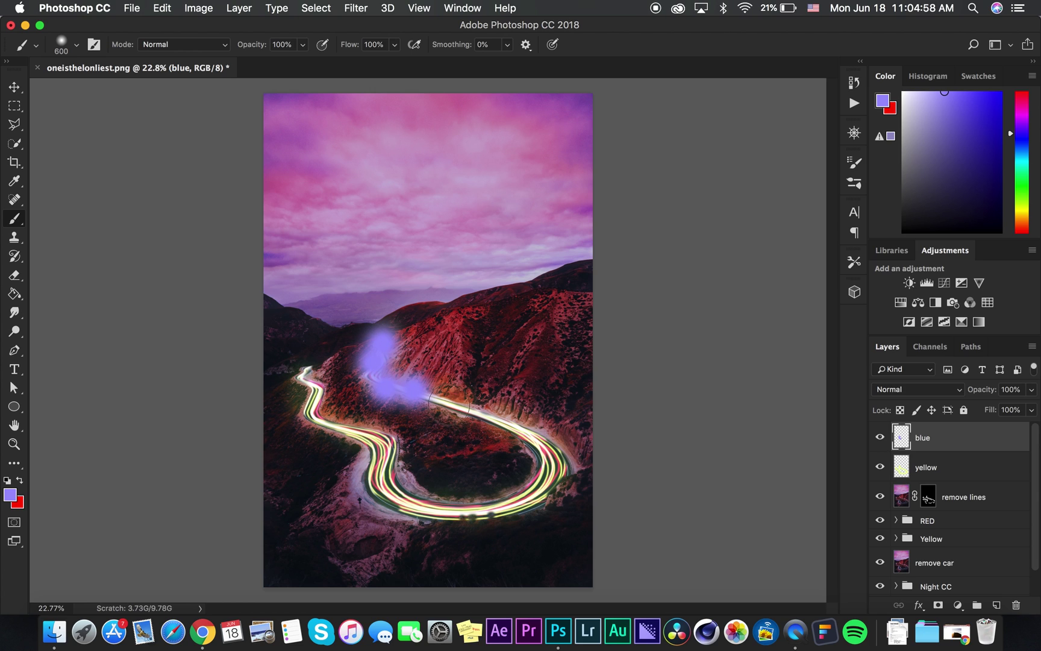
{"action": "left_click", "coordinate": [451, 405]}
{"action": "left_click", "coordinate": [476, 413]}
{"action": "left_click", "coordinate": [509, 420]}
{"action": "left_click", "coordinate": [545, 434]}
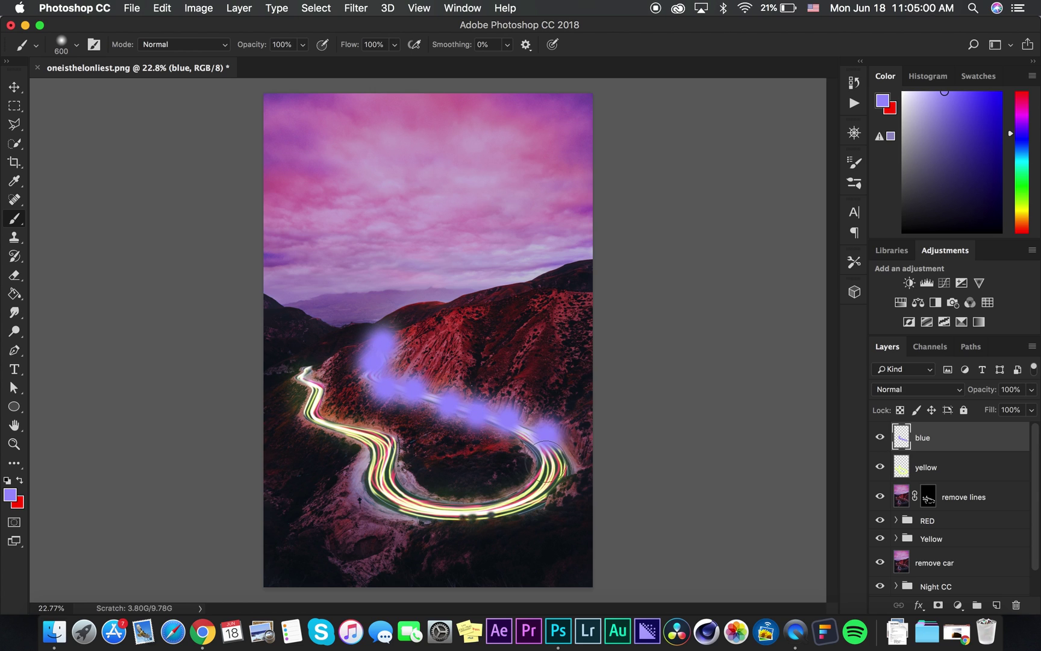
{"action": "left_click", "coordinate": [549, 463]}
{"action": "left_click", "coordinate": [537, 494]}
{"action": "left_click", "coordinate": [506, 495]}
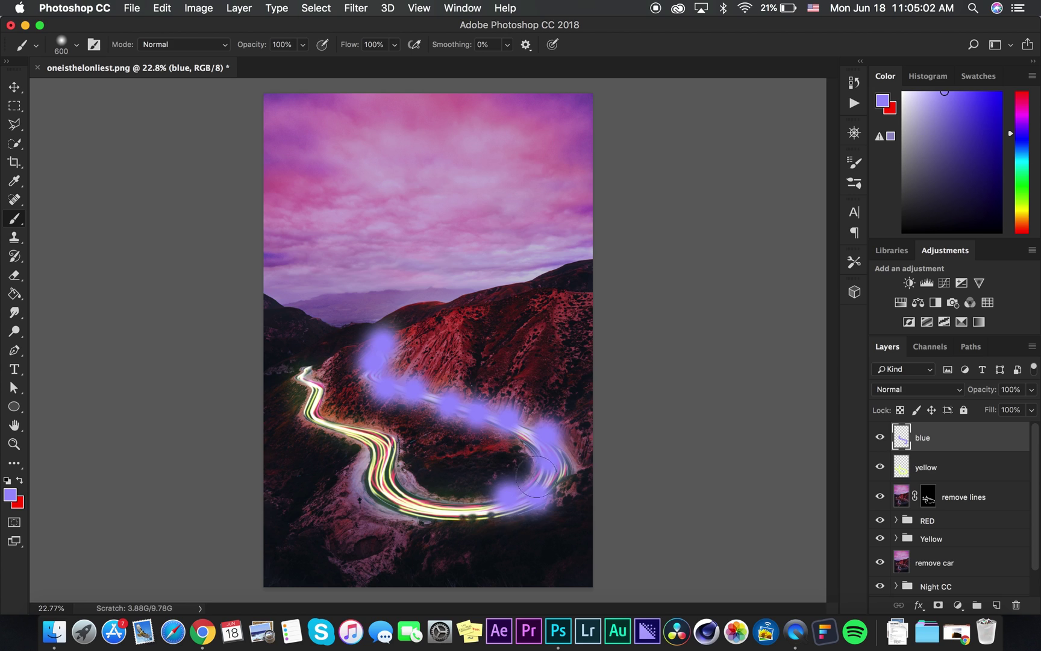
Step: Continue the lavender glow left along the lower road and up to the trail's upper-left end
{"action": "left_click", "coordinate": [528, 424]}
{"action": "left_click", "coordinate": [481, 510]}
{"action": "left_click", "coordinate": [445, 509]}
{"action": "left_click", "coordinate": [413, 501]}
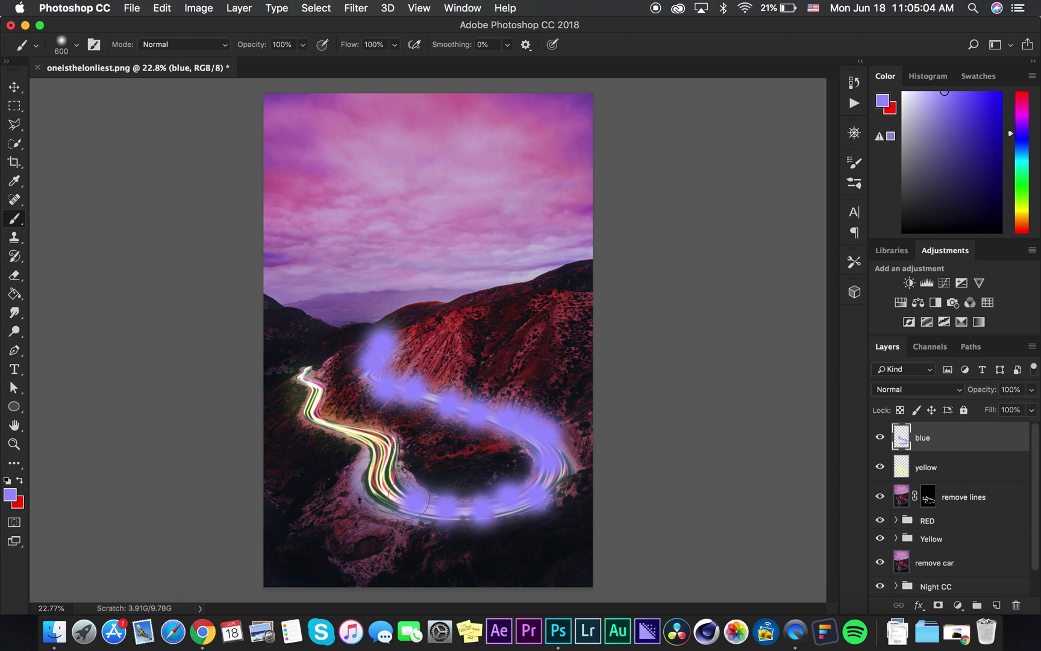
{"action": "left_click", "coordinate": [389, 489]}
{"action": "left_click", "coordinate": [379, 475]}
{"action": "left_click", "coordinate": [382, 452]}
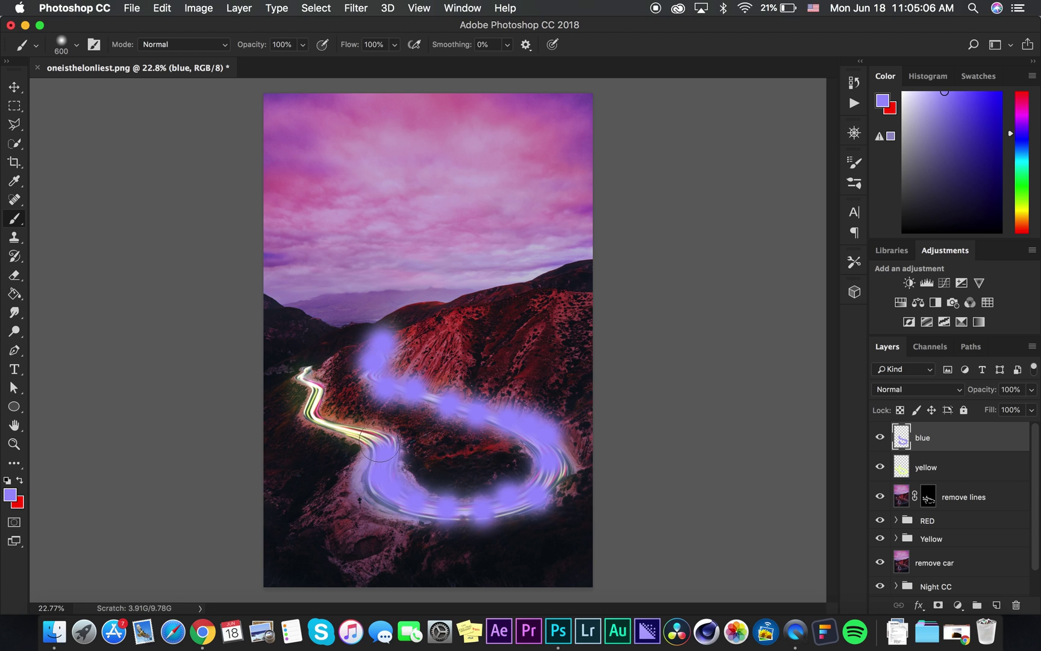
{"action": "left_click", "coordinate": [379, 439]}
{"action": "left_click", "coordinate": [350, 430]}
{"action": "left_click", "coordinate": [317, 414]}
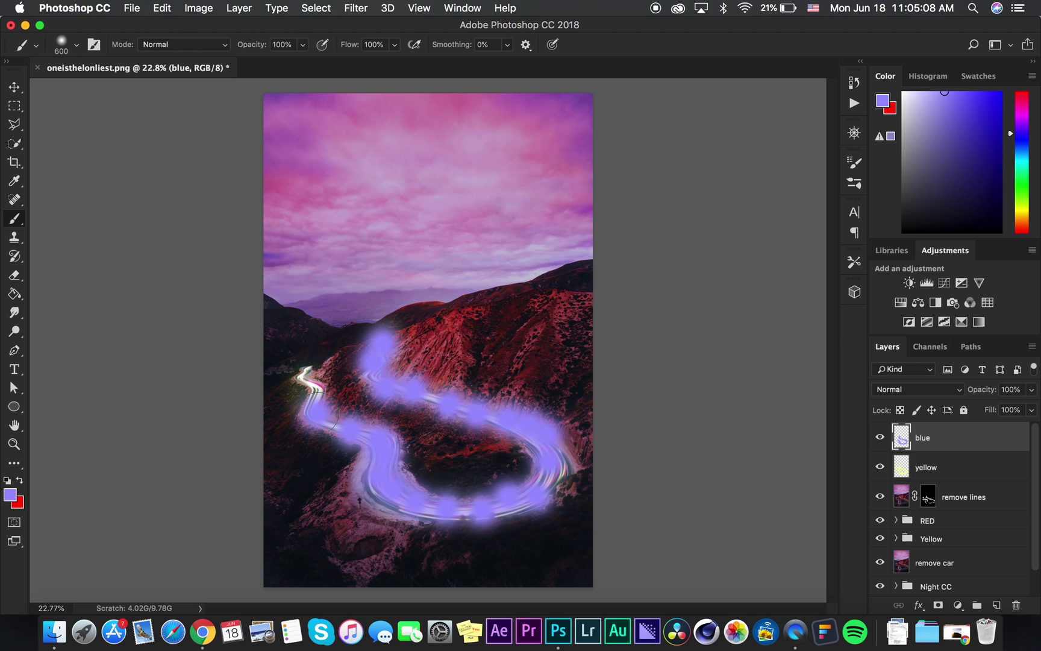
{"action": "left_click", "coordinate": [315, 392]}
{"action": "left_click", "coordinate": [306, 375]}
Step: Blend the blue layer as Soft Light at 51% fill
{"action": "left_click", "coordinate": [926, 390]}
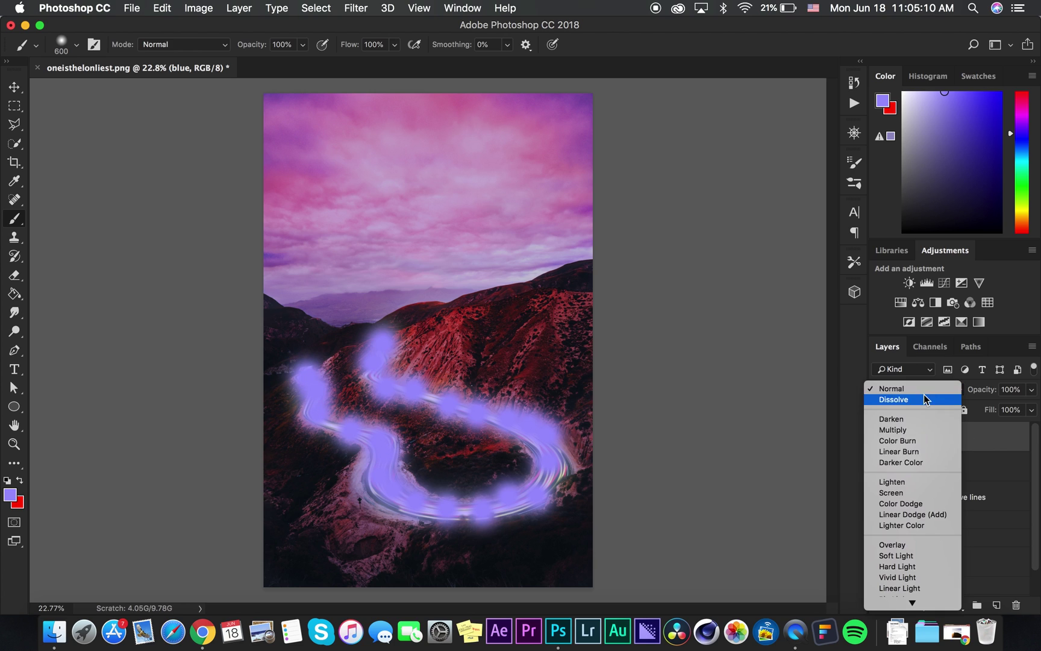
{"action": "left_click", "coordinate": [897, 555]}
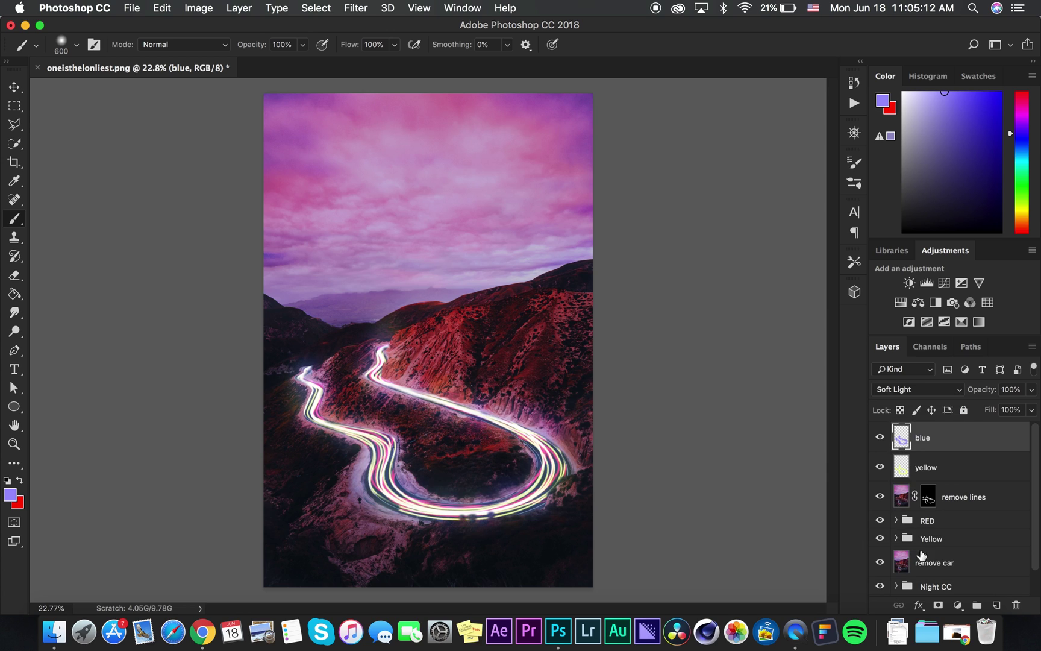
{"action": "left_click", "coordinate": [1030, 410]}
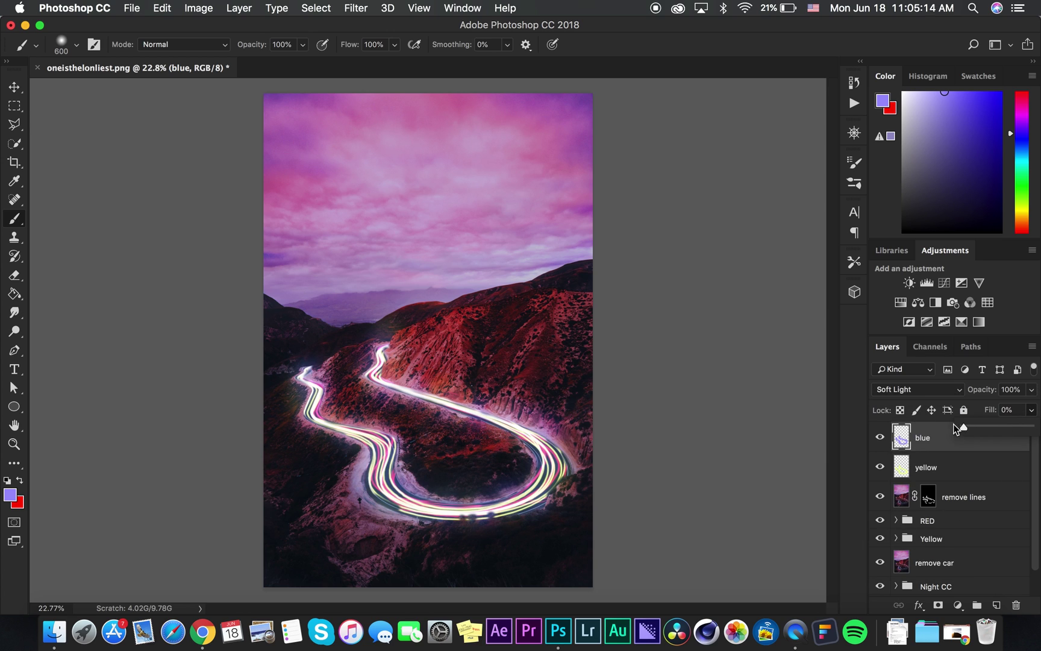
{"action": "left_click", "coordinate": [995, 428]}
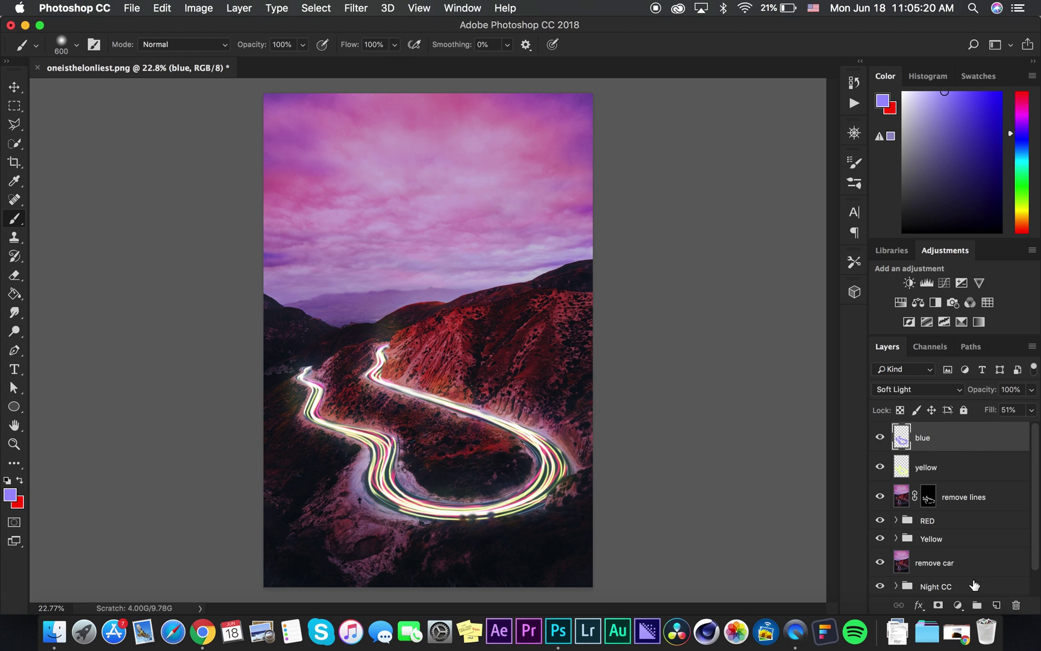
Step: Add a new empty layer and set the painting colour to light peach
{"action": "left_click", "coordinate": [997, 605]}
{"action": "left_click_drag", "start_coordinate": [1034, 212], "coordinate": [1034, 217]}
{"action": "left_click_drag", "start_coordinate": [978, 129], "coordinate": [926, 79]}
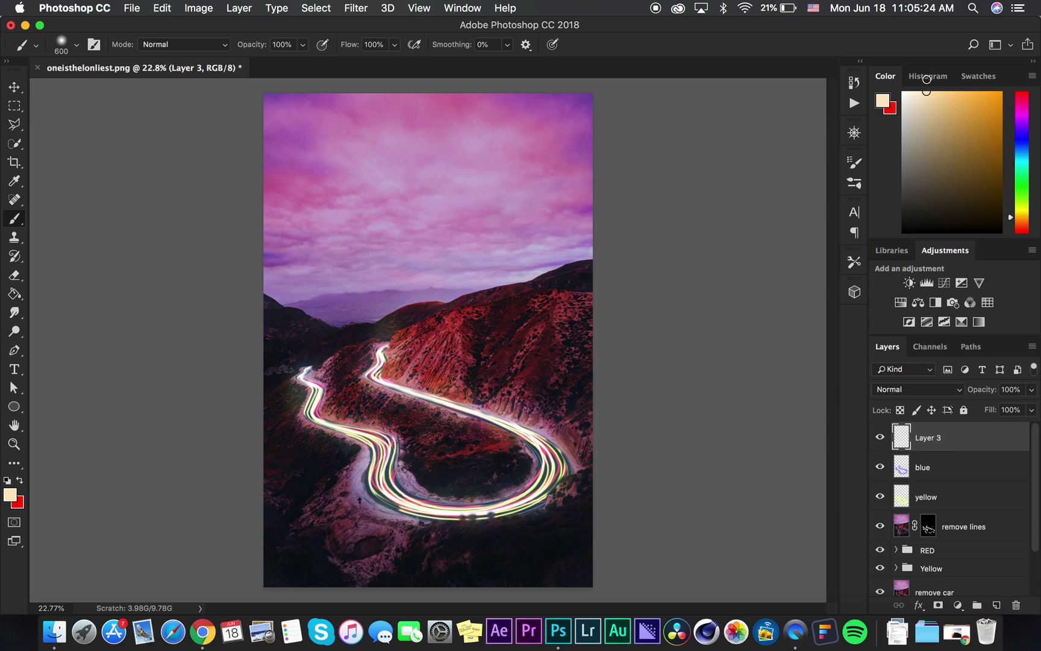
Step: Name the new layer 'peachy orange' and dab soft peach glow along the upper light trail
{"action": "double_click", "coordinate": [920, 434]}
{"action": "type", "text": "peachy orange"}
{"action": "key", "text": "Return"}
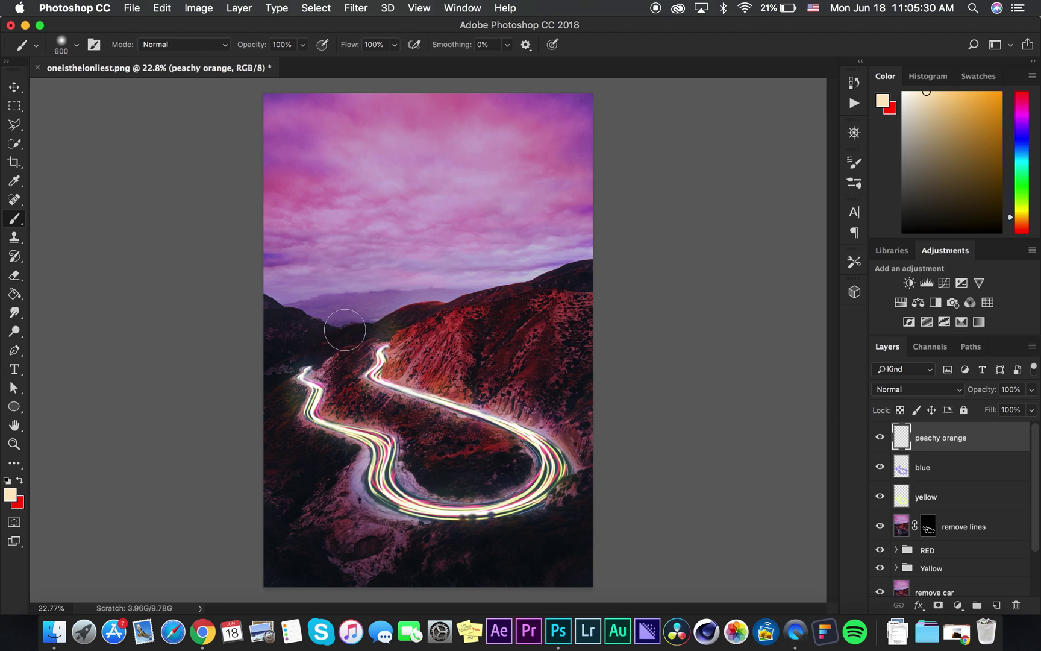
{"action": "left_click_drag", "start_coordinate": [374, 341], "coordinate": [377, 368]}
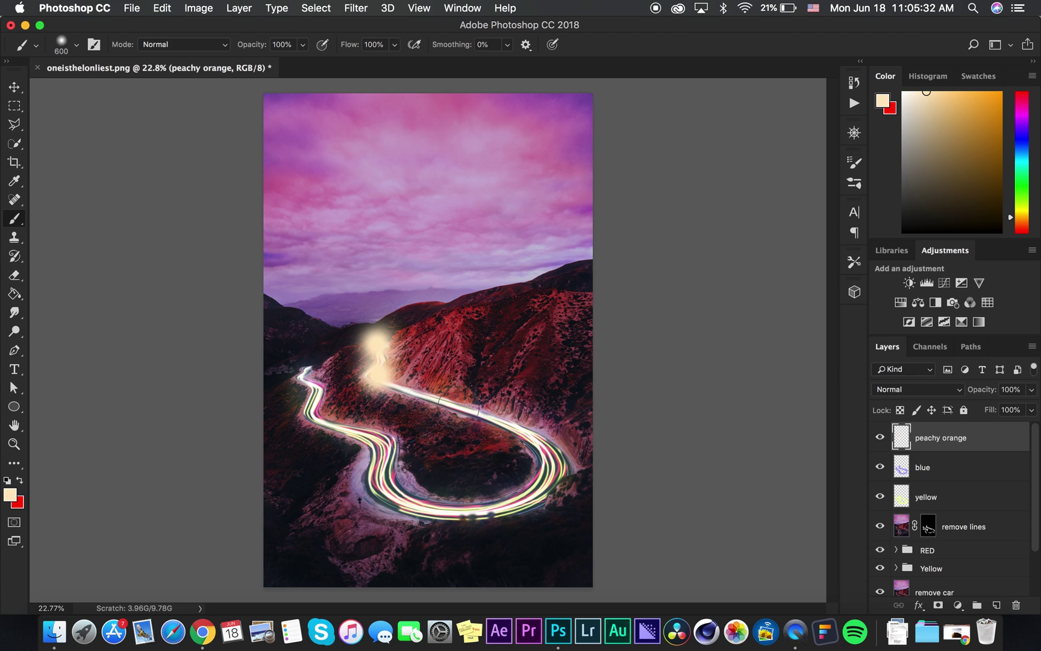
{"action": "left_click", "coordinate": [429, 395]}
{"action": "left_click", "coordinate": [488, 409]}
{"action": "left_click", "coordinate": [528, 433]}
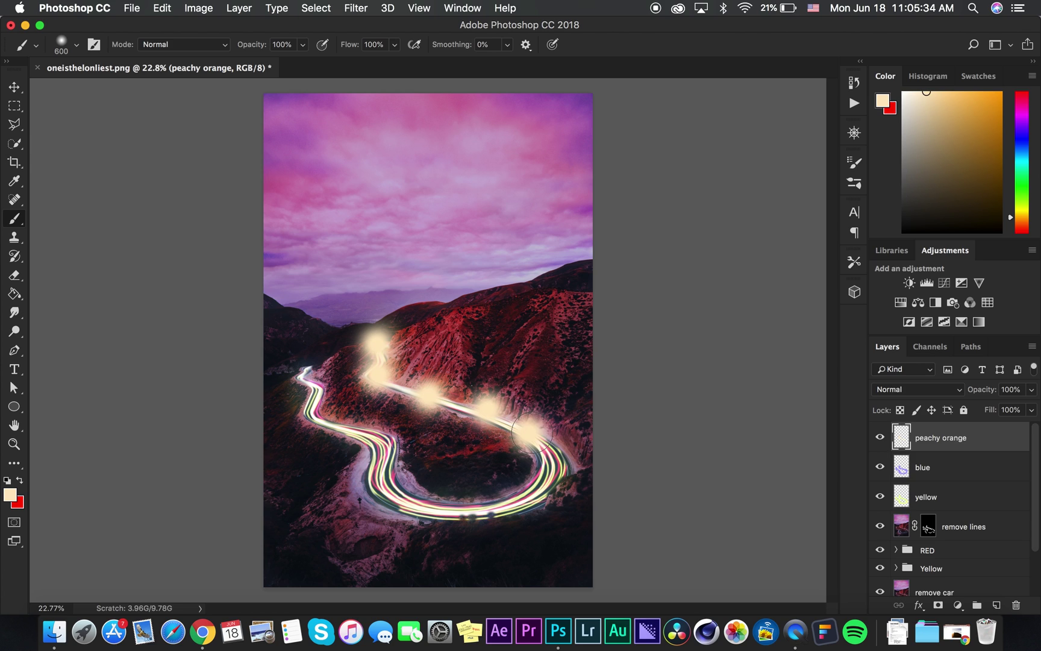
Step: Continue the peach glow dabs around the lower trail curve and up the left trail
{"action": "left_click", "coordinate": [549, 467]}
{"action": "left_click", "coordinate": [500, 507]}
{"action": "left_click", "coordinate": [407, 507]}
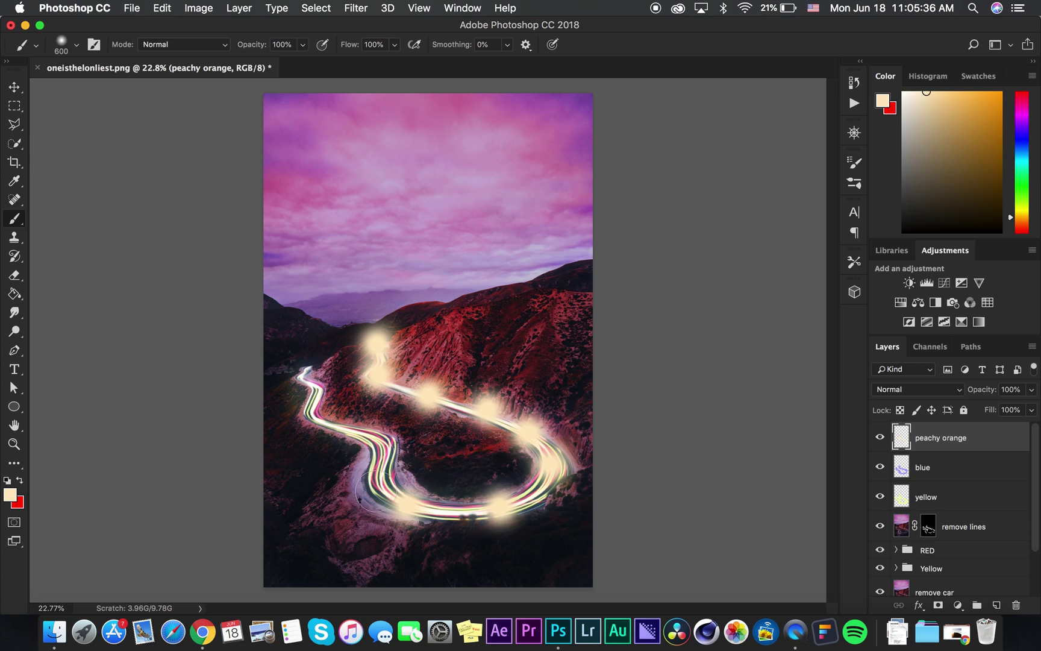
{"action": "left_click", "coordinate": [378, 468]}
{"action": "left_click", "coordinate": [357, 431]}
{"action": "left_click", "coordinate": [318, 408]}
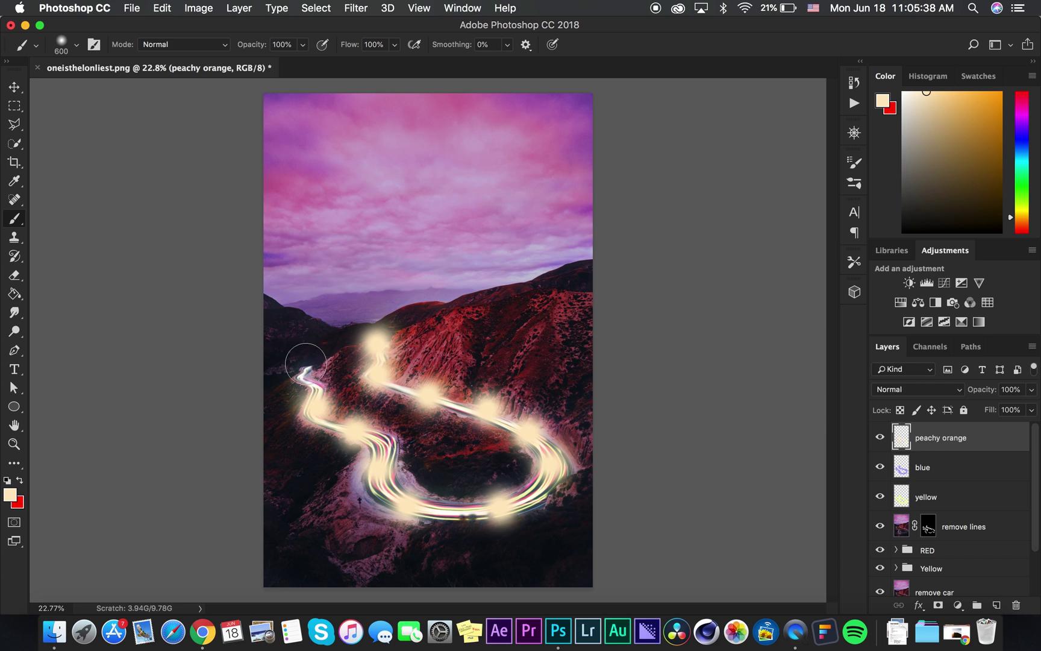
{"action": "left_click", "coordinate": [308, 358]}
Step: Blend the peachy orange layer as Soft Light at 15% fill, then zoom out
{"action": "left_click", "coordinate": [918, 390]}
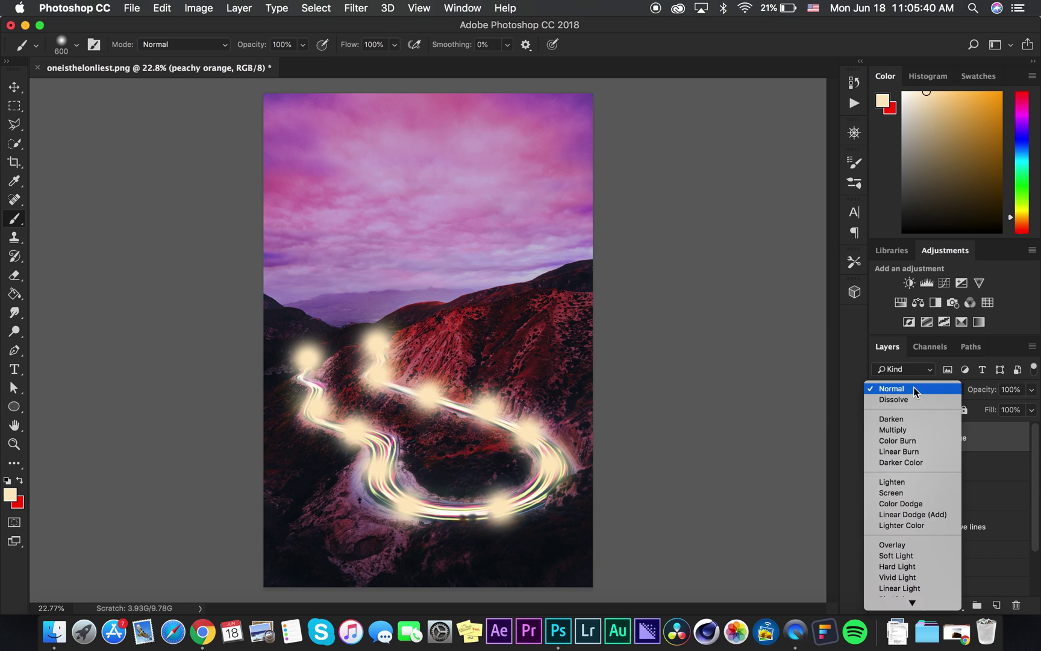
{"action": "left_click", "coordinate": [921, 546]}
{"action": "left_click", "coordinate": [1032, 409]}
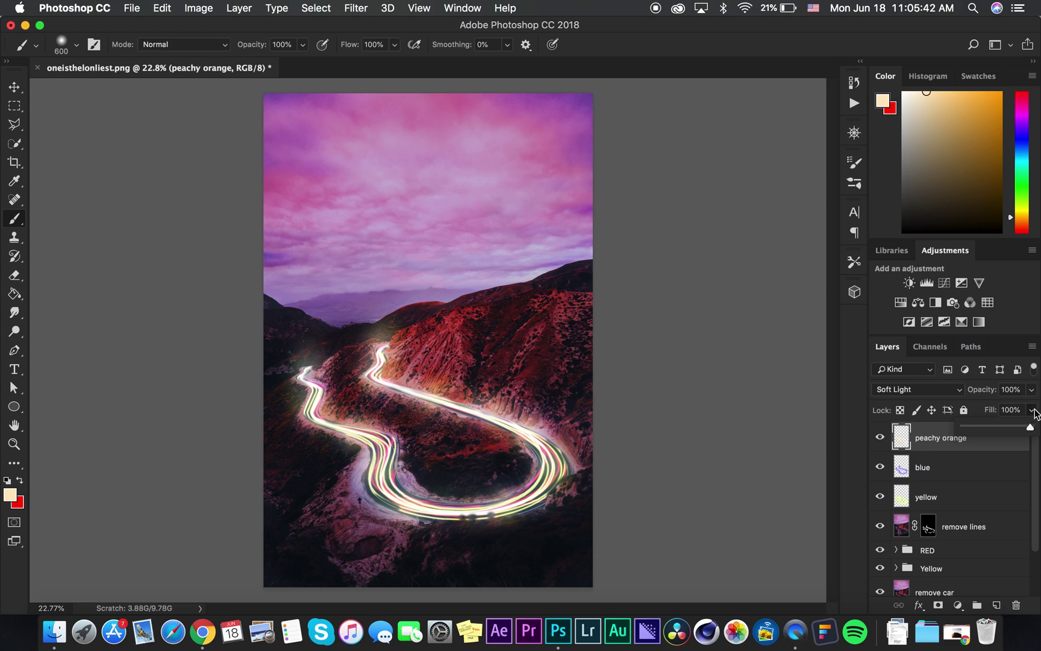
{"action": "left_click_drag", "start_coordinate": [1031, 425], "coordinate": [970, 423]}
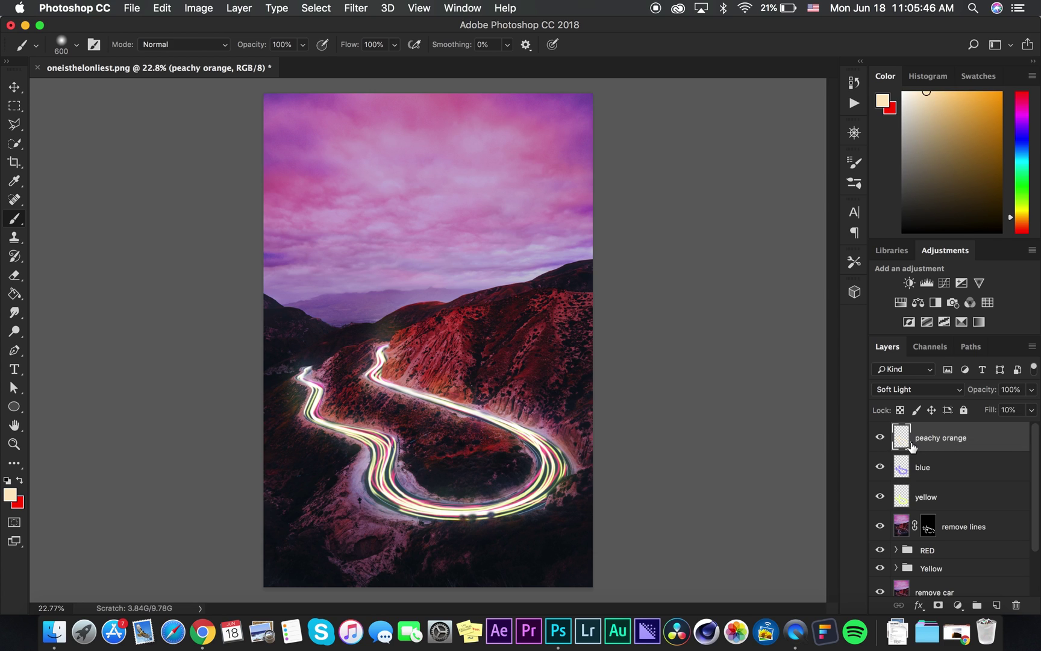
{"action": "left_click", "coordinate": [888, 438]}
{"action": "left_click", "coordinate": [888, 438]}
{"action": "left_click", "coordinate": [888, 438]}
{"action": "left_click", "coordinate": [886, 438]}
{"action": "type", "text": "15"}
{"action": "key", "text": "Return"}
{"action": "left_click", "coordinate": [877, 441]}
{"action": "key", "text": "a"}
{"action": "scroll", "coordinate": [493, 447], "scroll_direction": "down", "scroll_amount": 3}
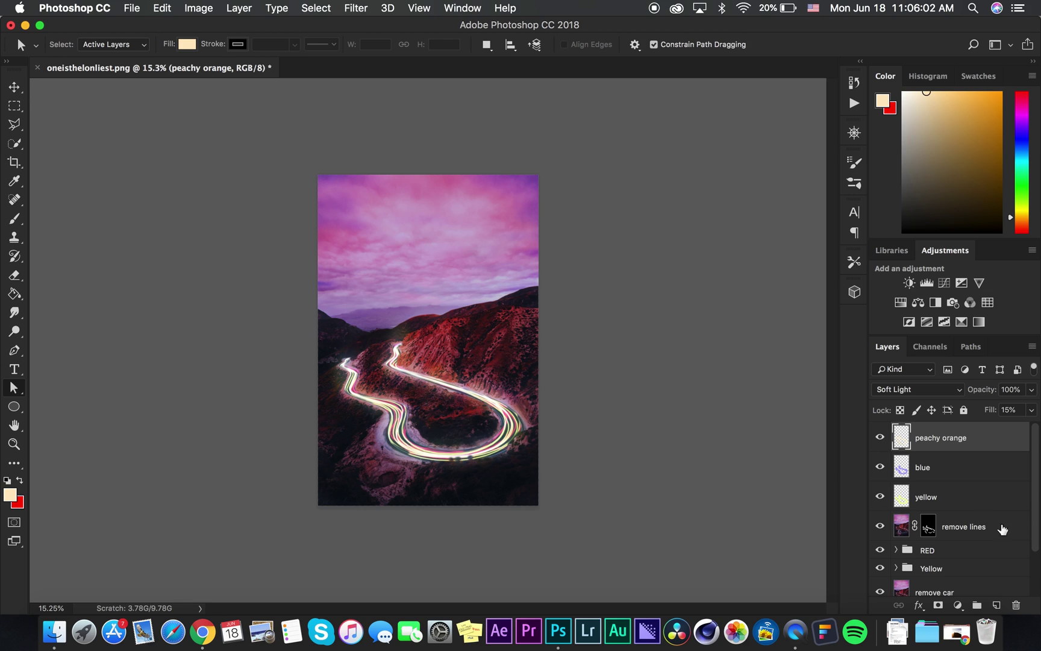
Step: Group the peachy orange, blue and yellow layers as 'LigHT TRAIL LIGHTING'
{"action": "left_click", "coordinate": [953, 501], "text": "shift"}
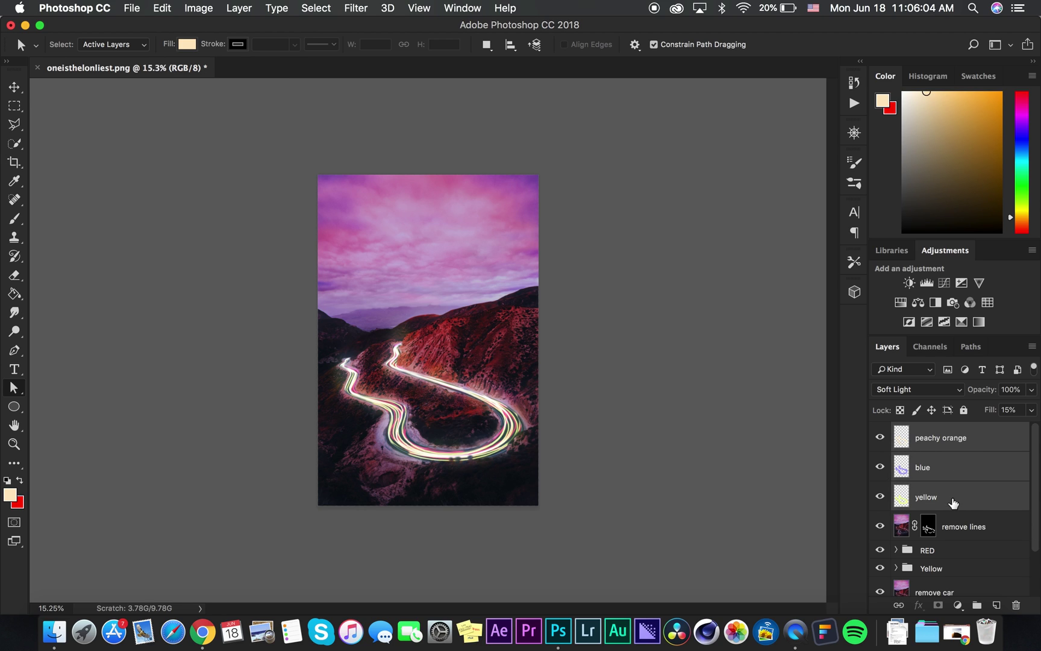
{"action": "key", "text": "super+g"}
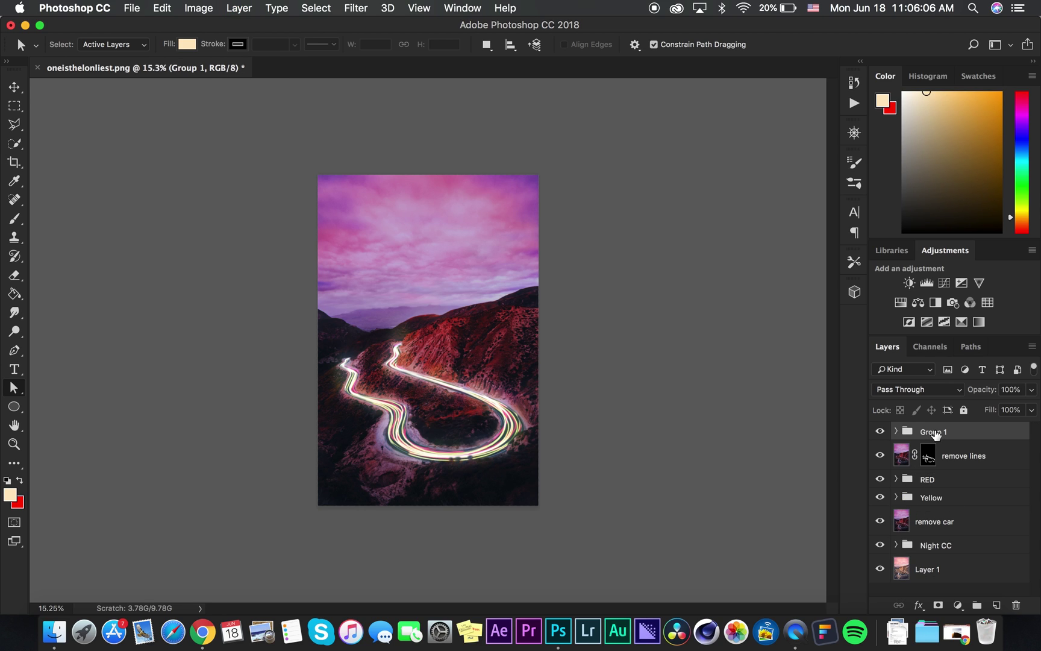
{"action": "double_click", "coordinate": [934, 432]}
{"action": "type", "text": "LigHT TRAIL LIGHTING"}
{"action": "key", "text": "Return"}
Step: Add a Brightness/Contrast adjustment at brightness -61, contrast 17, then a new empty layer above
{"action": "left_click", "coordinate": [908, 283]}
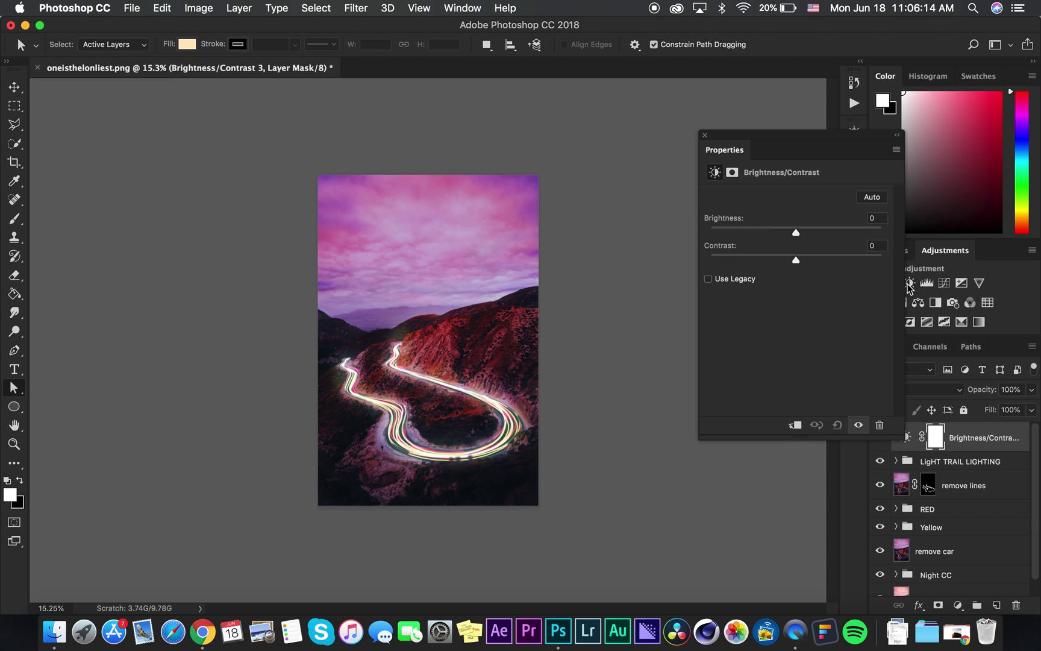
{"action": "left_click_drag", "start_coordinate": [779, 228], "coordinate": [761, 233]}
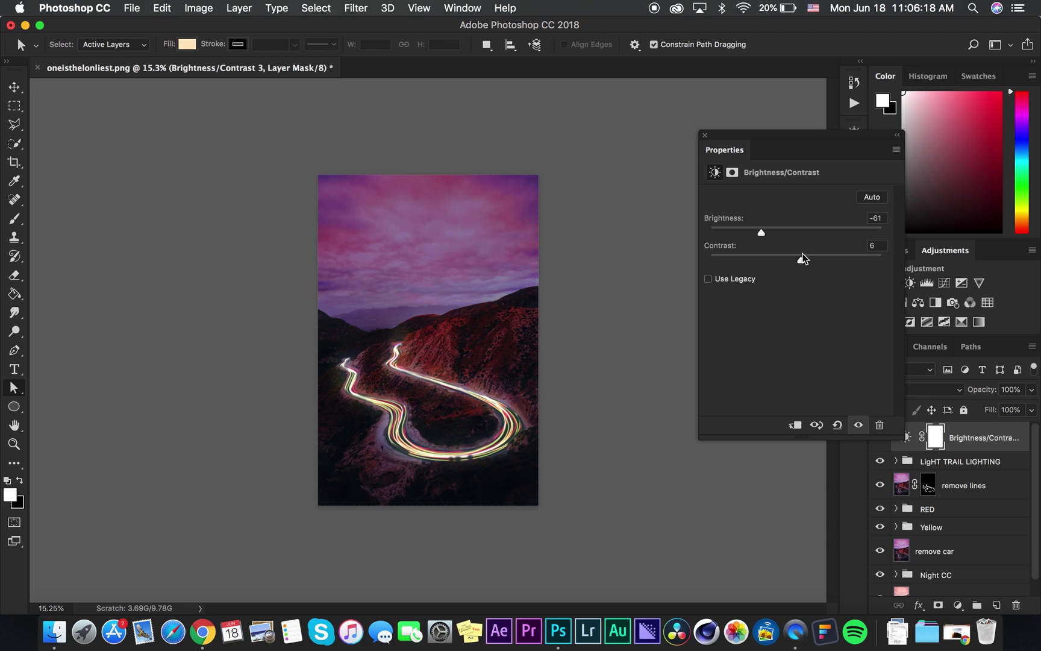
{"action": "left_click", "coordinate": [704, 135]}
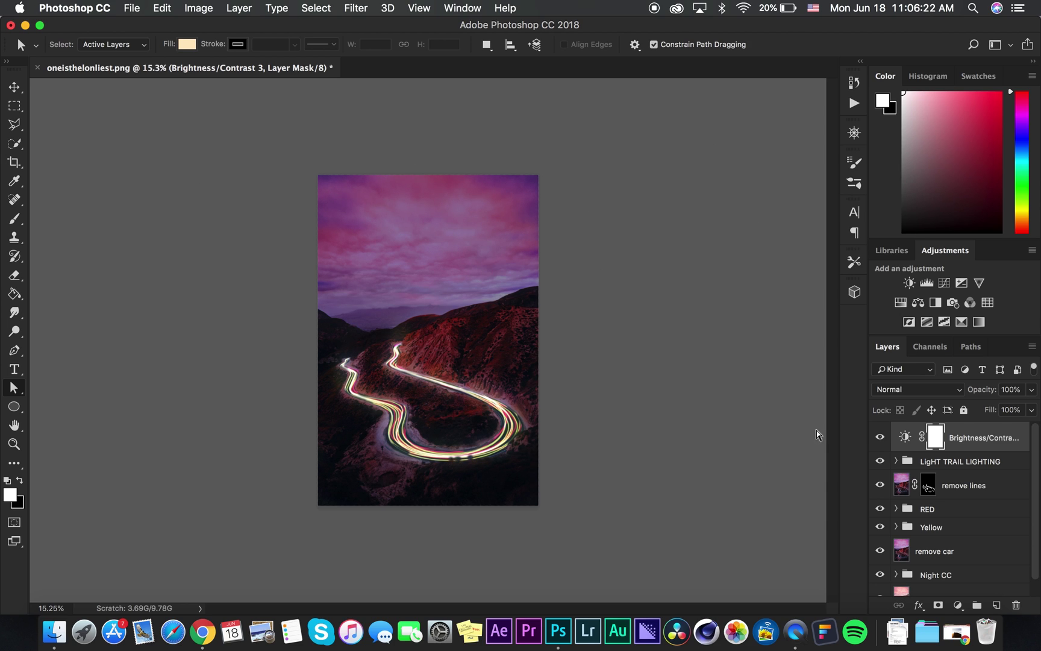
{"action": "left_click", "coordinate": [879, 438]}
{"action": "left_click", "coordinate": [878, 438]}
{"action": "left_click", "coordinate": [876, 438]}
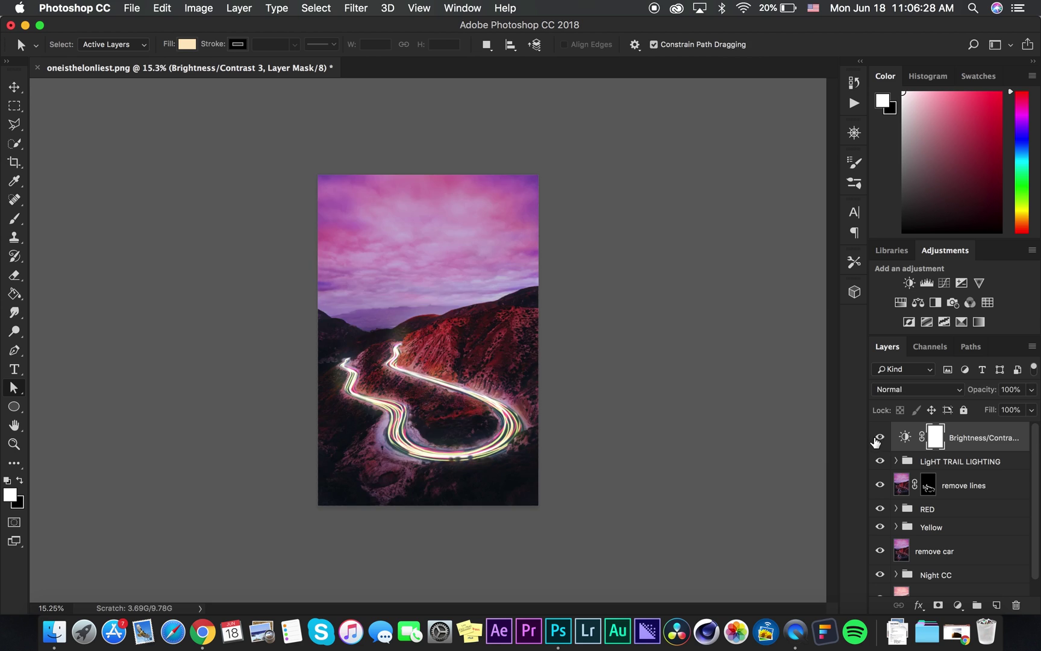
{"action": "left_click", "coordinate": [876, 437]}
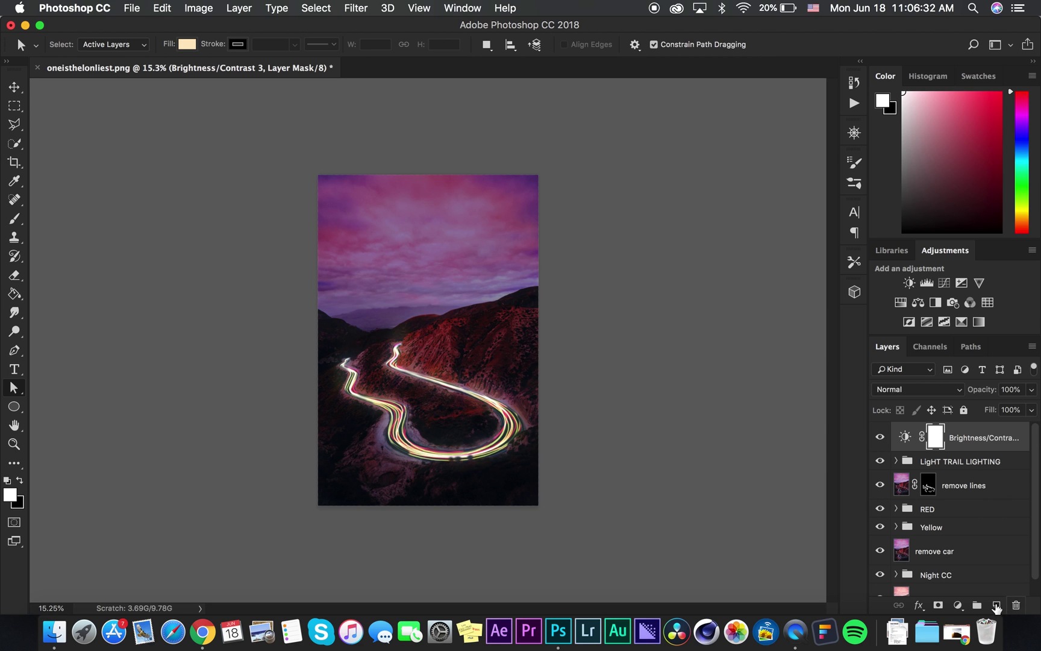
{"action": "left_click", "coordinate": [996, 605]}
Step: Paint bright orange over the winding light trails on the new layer
{"action": "mouse_move", "coordinate": [1031, 217]}
{"action": "left_mouse_down"}
{"action": "mouse_move", "coordinate": [1031, 199]}
{"action": "mouse_move", "coordinate": [1031, 221]}
{"action": "left_mouse_up"}
{"action": "left_click_drag", "start_coordinate": [986, 104], "coordinate": [1001, 92]}
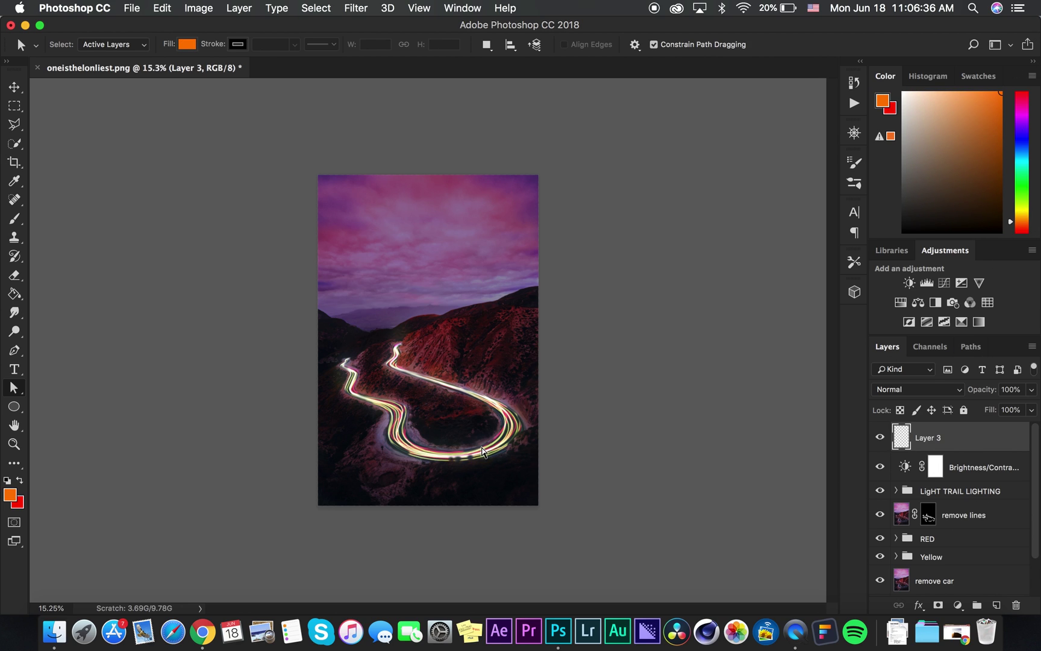
{"action": "key", "text": "b"}
{"action": "mouse_move", "coordinate": [399, 360]}
{"action": "left_mouse_down"}
{"action": "mouse_move", "coordinate": [394, 350]}
{"action": "mouse_move", "coordinate": [504, 406]}
{"action": "mouse_move", "coordinate": [505, 445]}
{"action": "mouse_move", "coordinate": [408, 450]}
{"action": "mouse_move", "coordinate": [387, 417]}
{"action": "mouse_move", "coordinate": [347, 392]}
{"action": "mouse_move", "coordinate": [347, 366]}
{"action": "left_mouse_up"}
Step: Blend the orange layer as Soft Light at 25% fill
{"action": "left_click", "coordinate": [903, 389]}
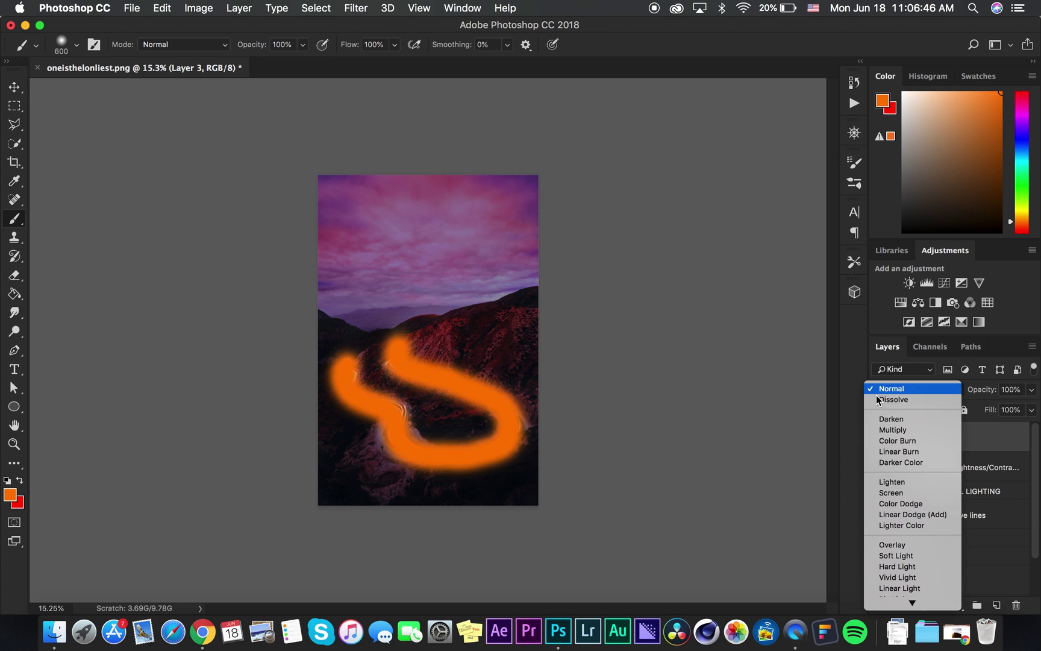
{"action": "left_click", "coordinate": [900, 557]}
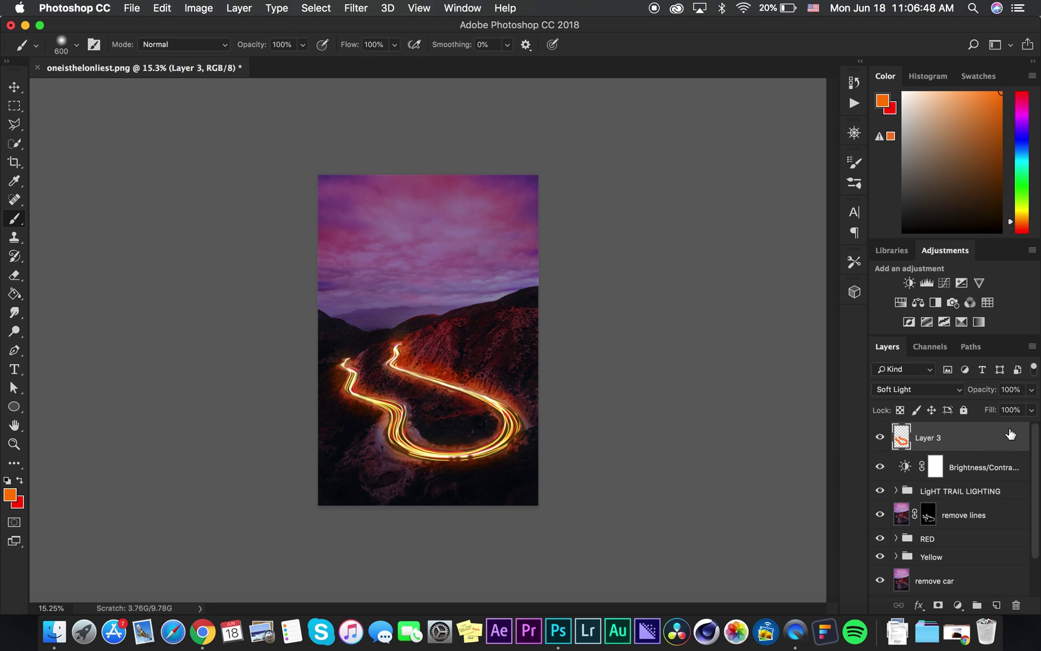
{"action": "left_click", "coordinate": [1031, 409]}
{"action": "left_click_drag", "start_coordinate": [1031, 426], "coordinate": [996, 427]}
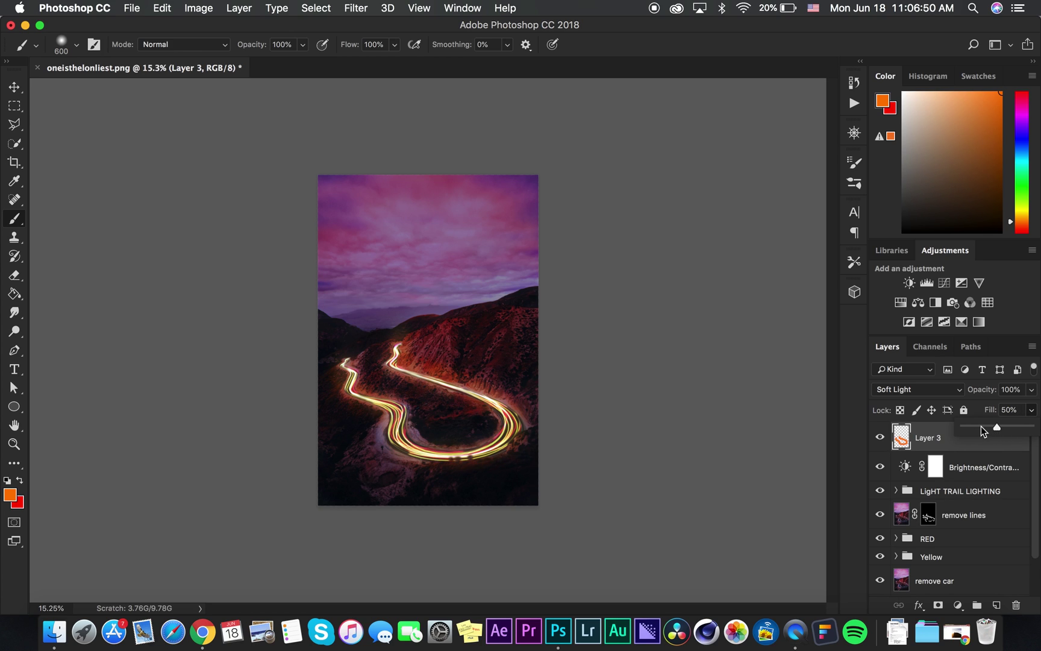
{"action": "left_click", "coordinate": [982, 446]}
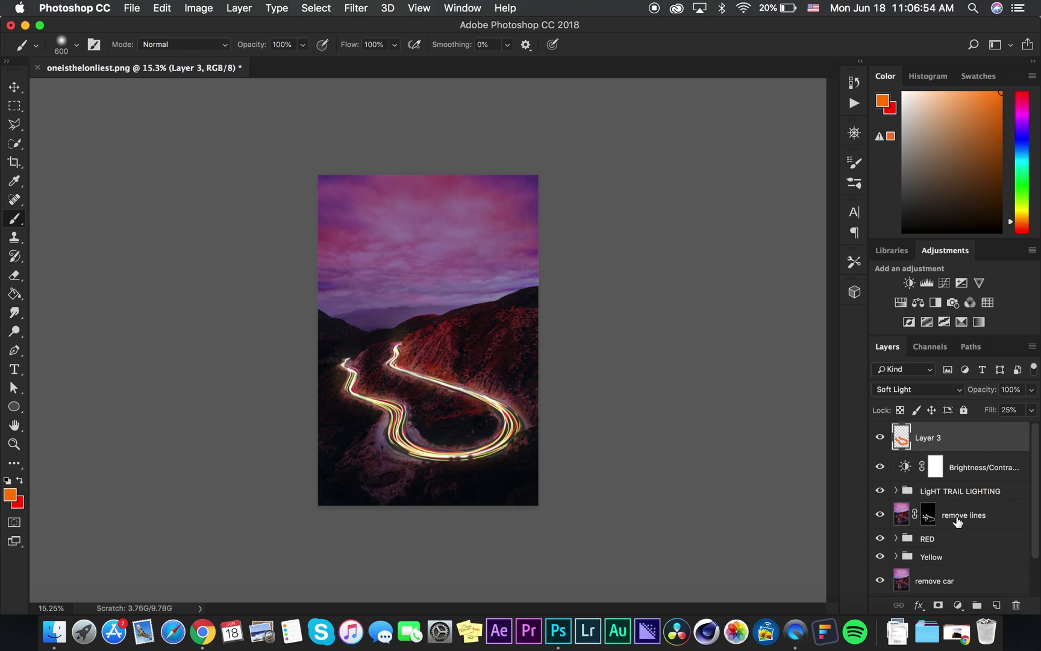
Step: Duplicate the Red copy 7 trail layer in the RED group, then undo
{"action": "scroll", "coordinate": [899, 547], "scroll_direction": "down", "scroll_amount": 1}
{"action": "left_click", "coordinate": [896, 533]}
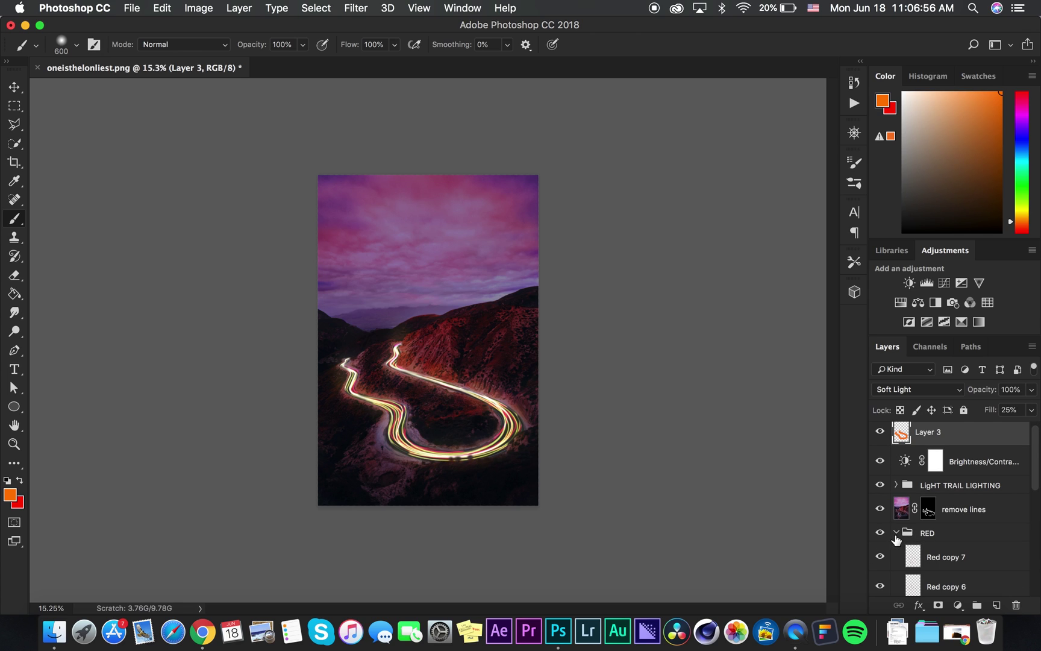
{"action": "left_click", "coordinate": [956, 566]}
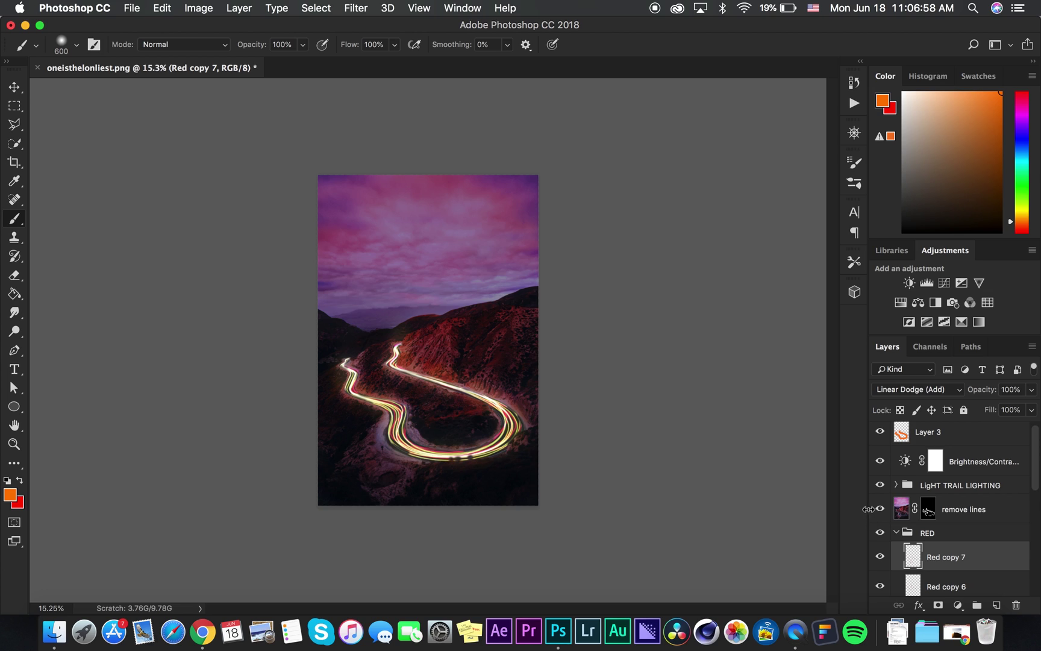
{"action": "scroll", "coordinate": [949, 590], "scroll_direction": "down", "scroll_amount": 3}
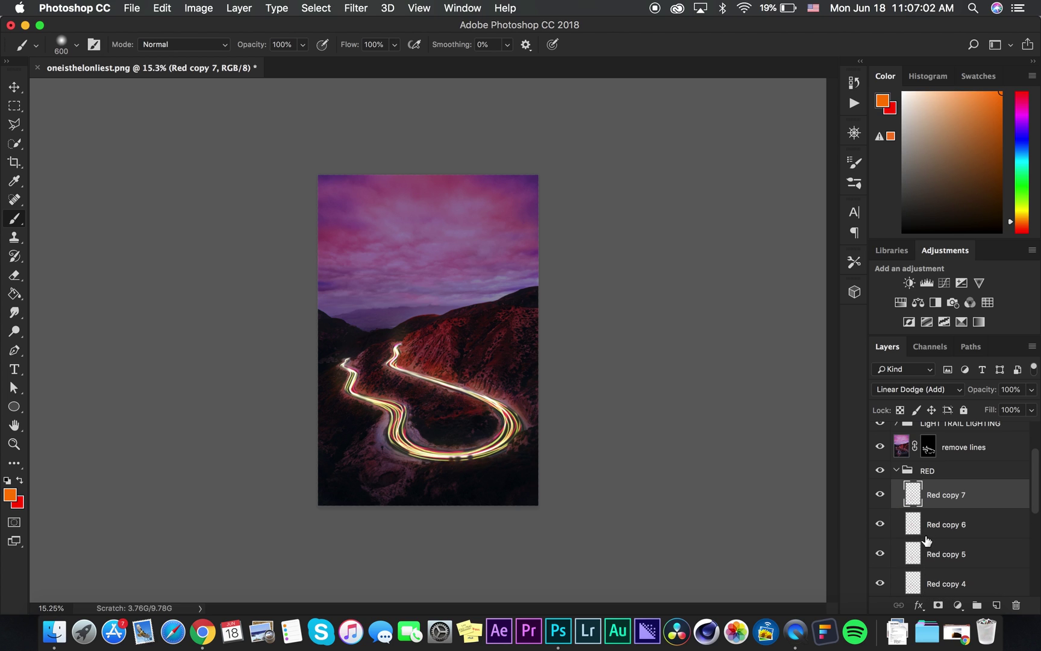
{"action": "key", "text": "super+j"}
{"action": "left_click", "coordinate": [896, 470]}
{"action": "key", "text": "super+z"}
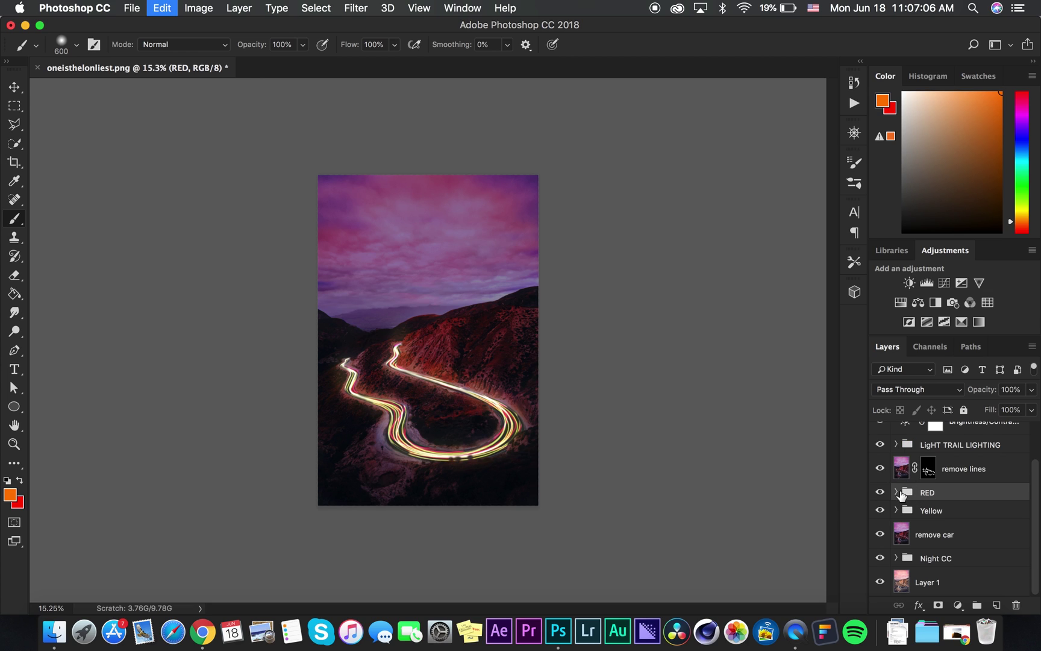
Step: Duplicate Yellow copy 6 and warp the copy's lower curve into a deeper loop along the road
{"action": "left_click", "coordinate": [896, 510]}
{"action": "left_click", "coordinate": [937, 535]}
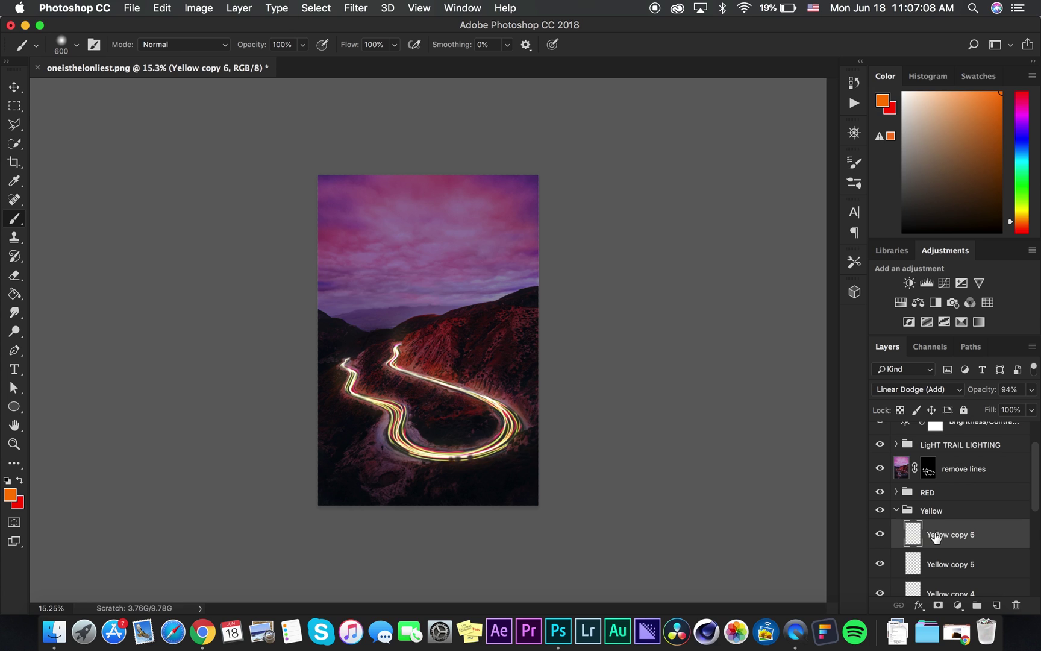
{"action": "key", "text": "super+j"}
{"action": "key", "text": "a"}
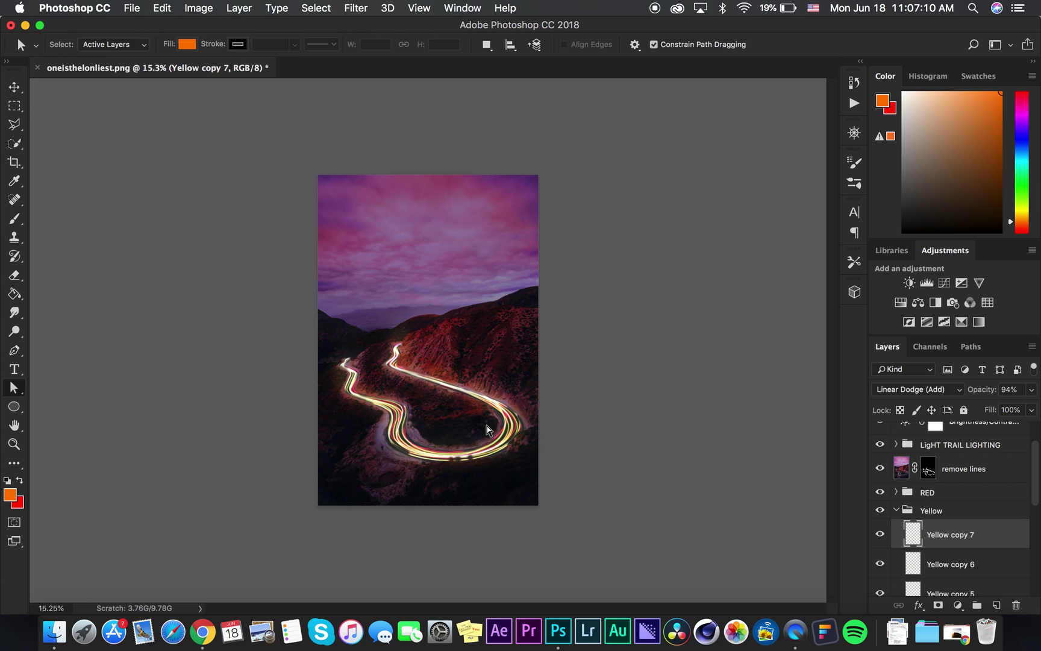
{"action": "key", "text": "super+t"}
{"action": "right_click", "coordinate": [487, 429]}
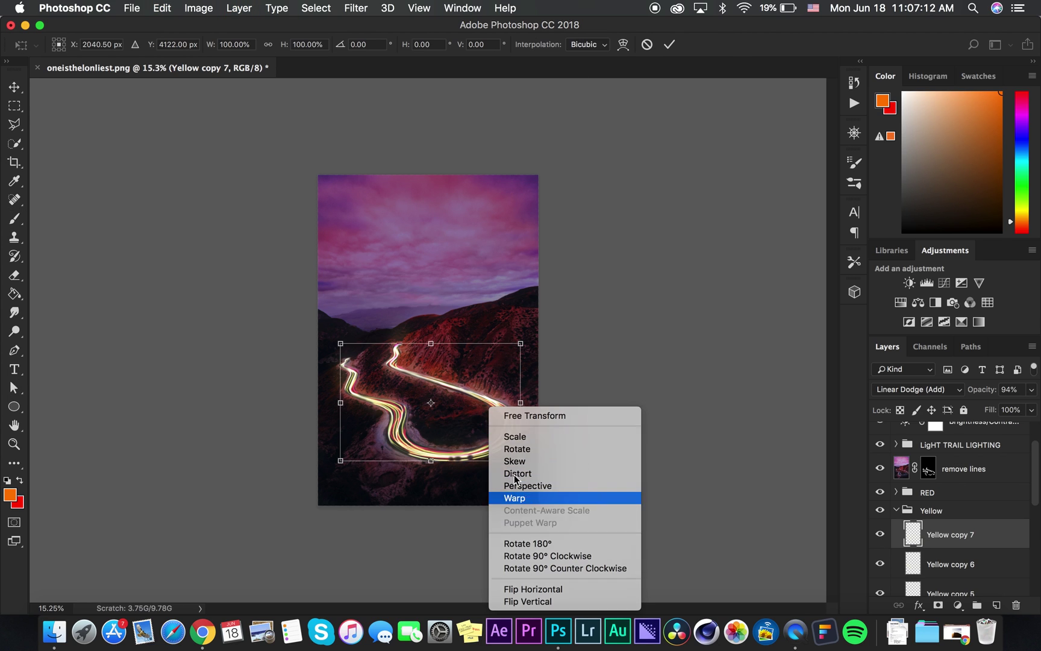
{"action": "left_click", "coordinate": [515, 497]}
{"action": "left_click_drag", "start_coordinate": [505, 450], "coordinate": [481, 408]}
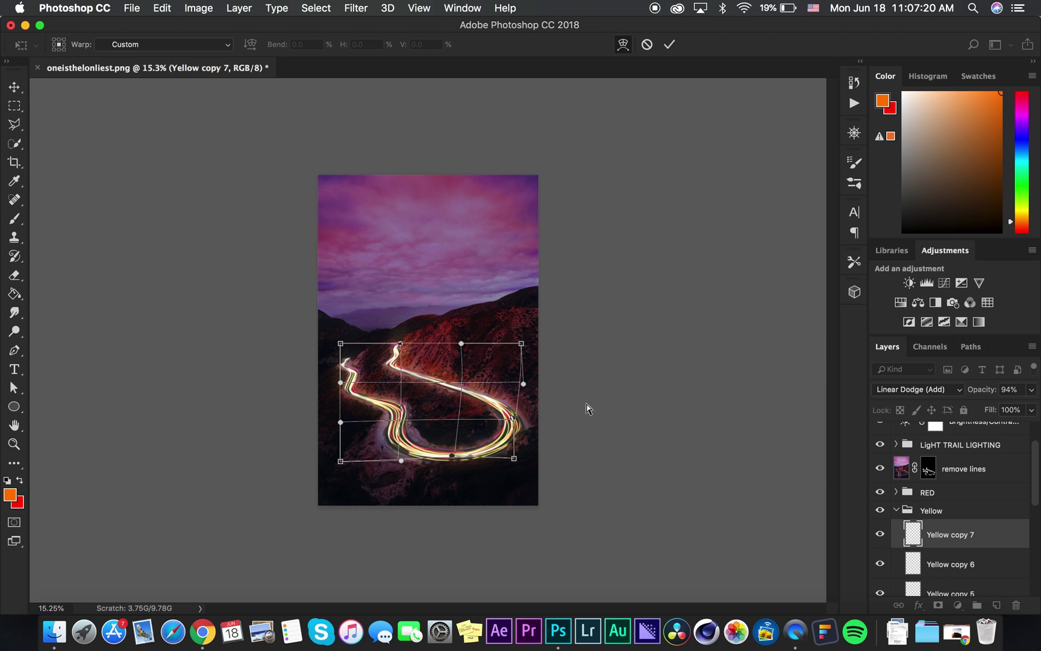
{"action": "key", "text": "Return"}
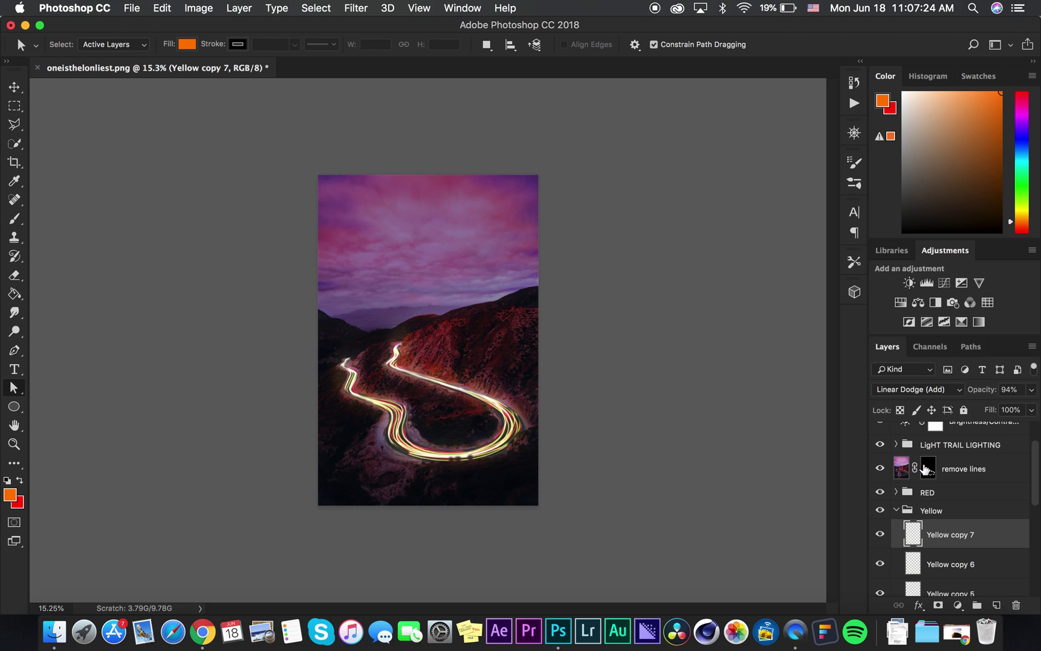
{"action": "left_click", "coordinate": [928, 468]}
Step: On the remove-lines mask, shrink the brush, swap to black, then return to path selection
{"action": "key", "text": "b"}
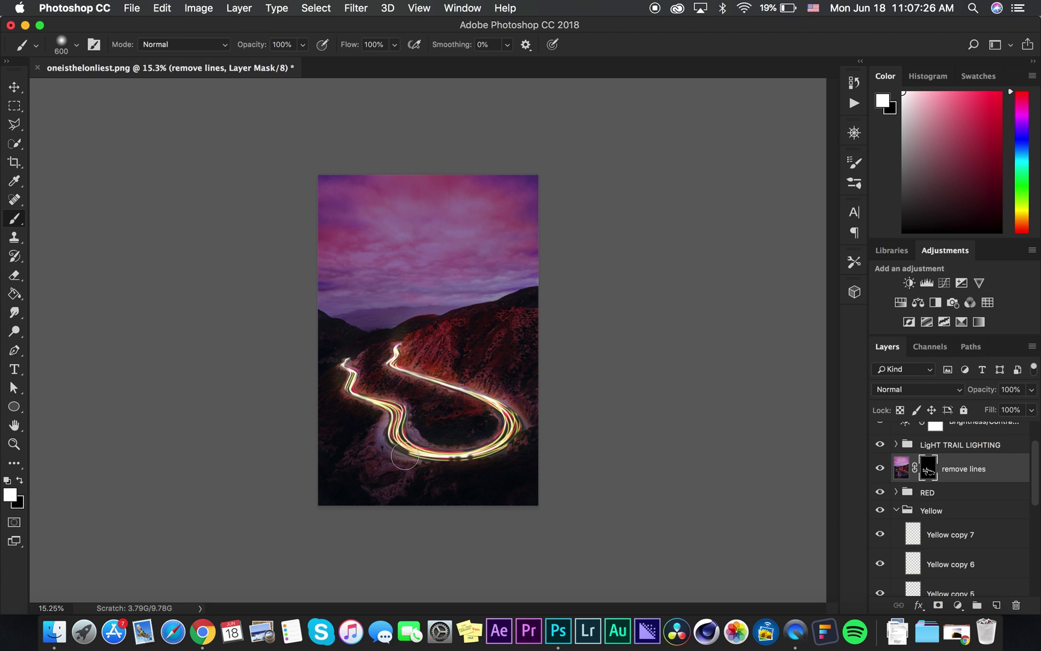
{"action": "key", "text": "bracketleft"}
{"action": "key", "text": "bracketleft"}
{"action": "key", "text": "x"}
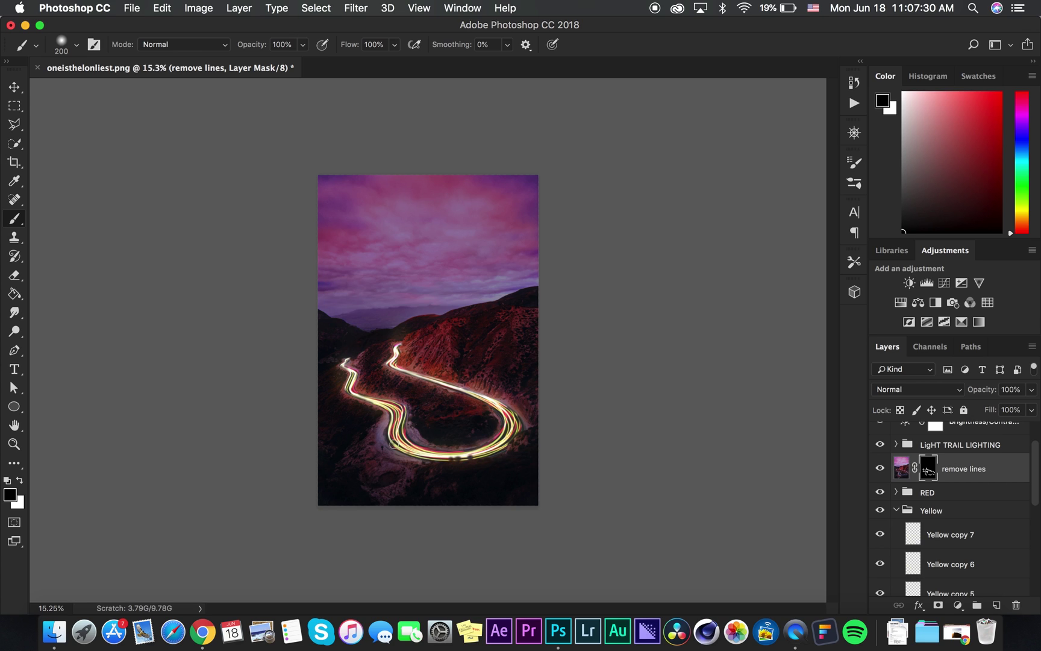
{"action": "key", "text": "a"}
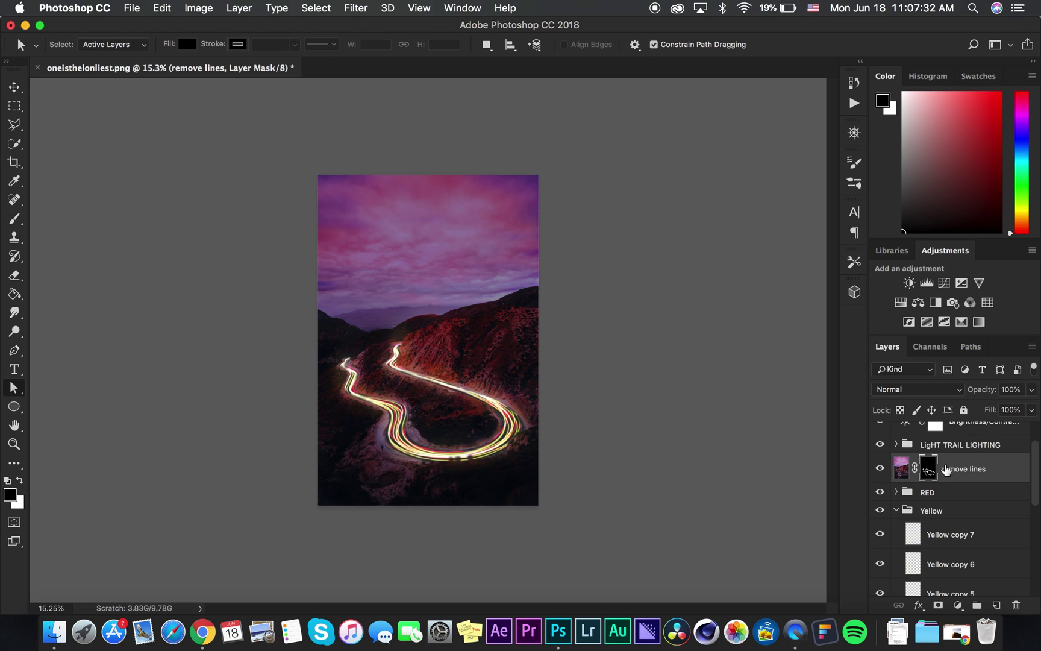
Step: Collapse the Yellow group, select Layer 3 at the top, and open the California project folder
{"action": "scroll", "coordinate": [946, 470], "scroll_direction": "up", "scroll_amount": 2}
{"action": "scroll", "coordinate": [916, 482], "scroll_direction": "down", "scroll_amount": 5}
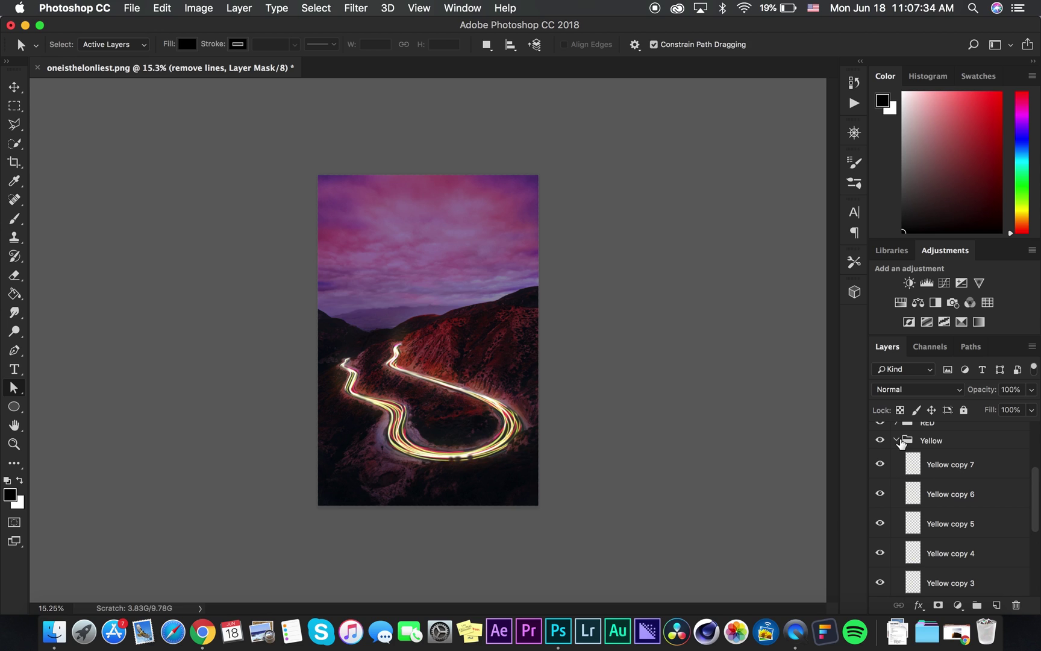
{"action": "left_click", "coordinate": [897, 441]}
{"action": "scroll", "coordinate": [940, 482], "scroll_direction": "up", "scroll_amount": 2}
{"action": "left_click", "coordinate": [945, 435]}
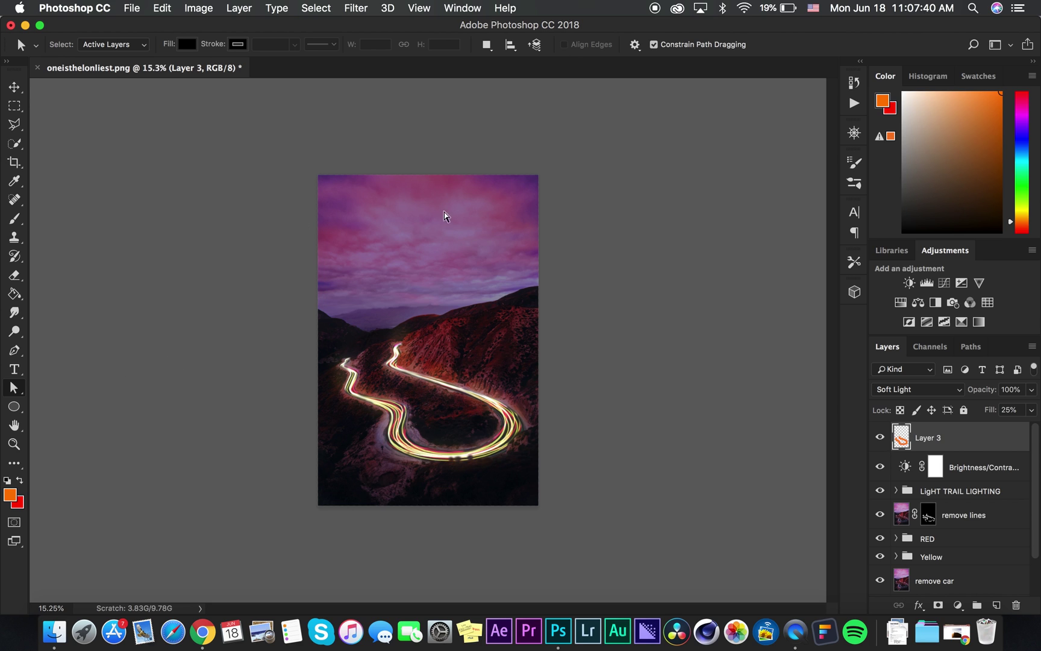
{"action": "left_click", "coordinate": [53, 631]}
Step: View the finished OFFICIAL @.jpg reference in Preview, move it aside, then return to Photoshop
{"action": "scroll", "coordinate": [580, 332], "scroll_direction": "down", "scroll_amount": 2}
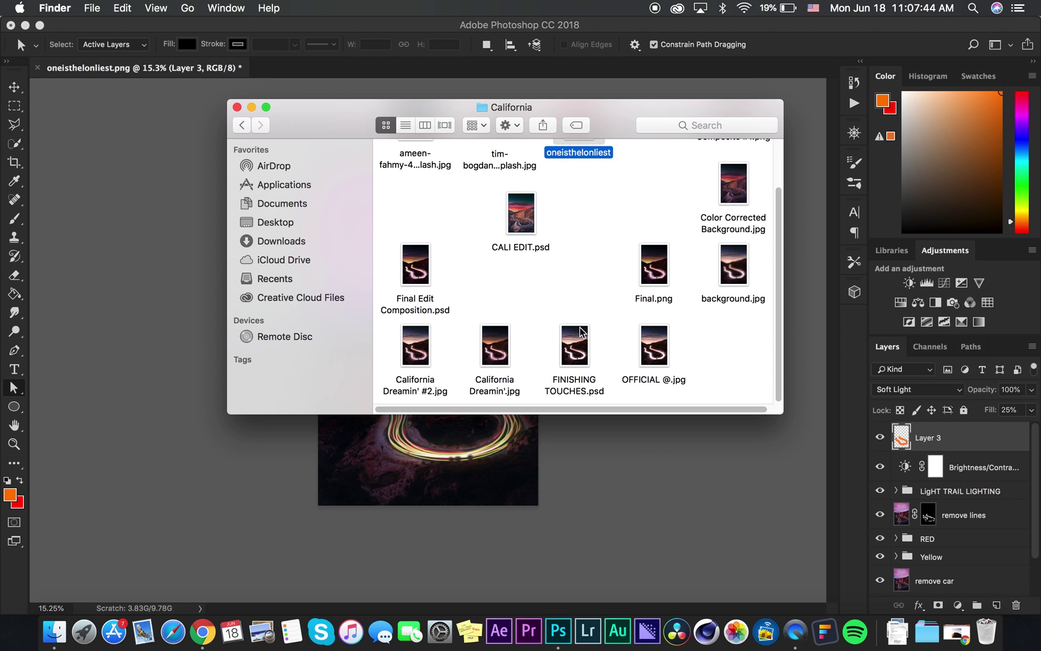
{"action": "double_click", "coordinate": [662, 362]}
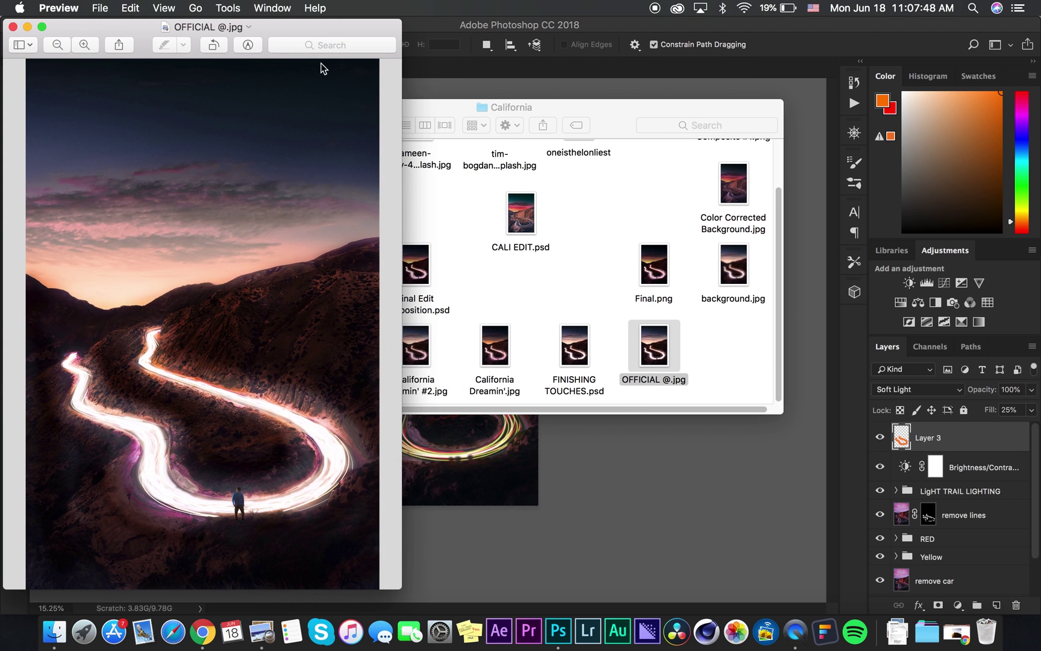
{"action": "left_click_drag", "start_coordinate": [323, 28], "coordinate": [501, 5]}
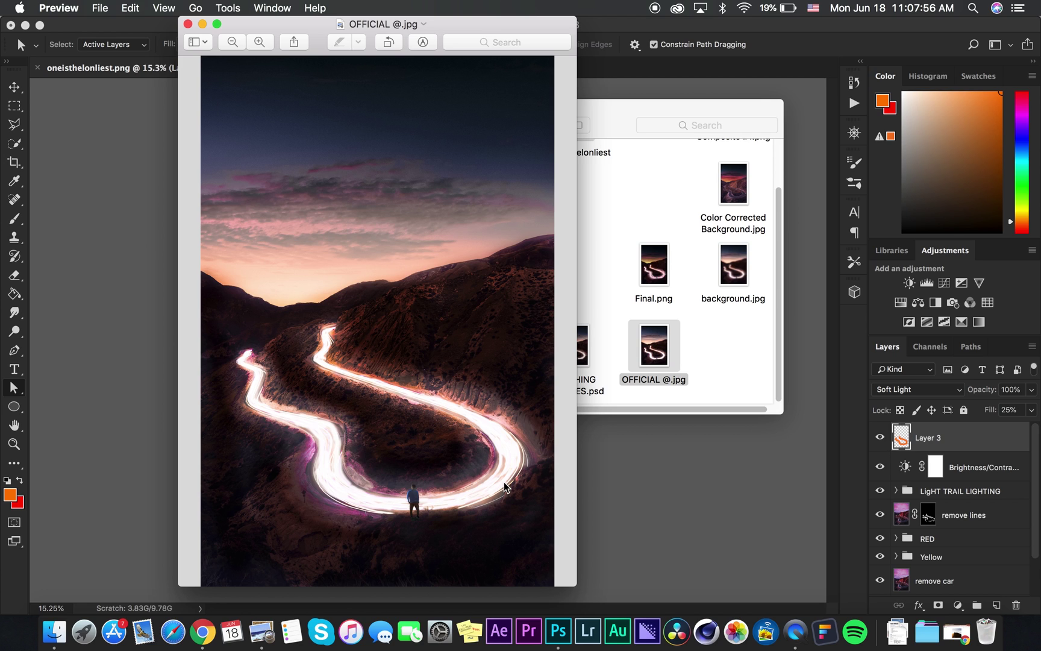
{"action": "left_click", "coordinate": [158, 449]}
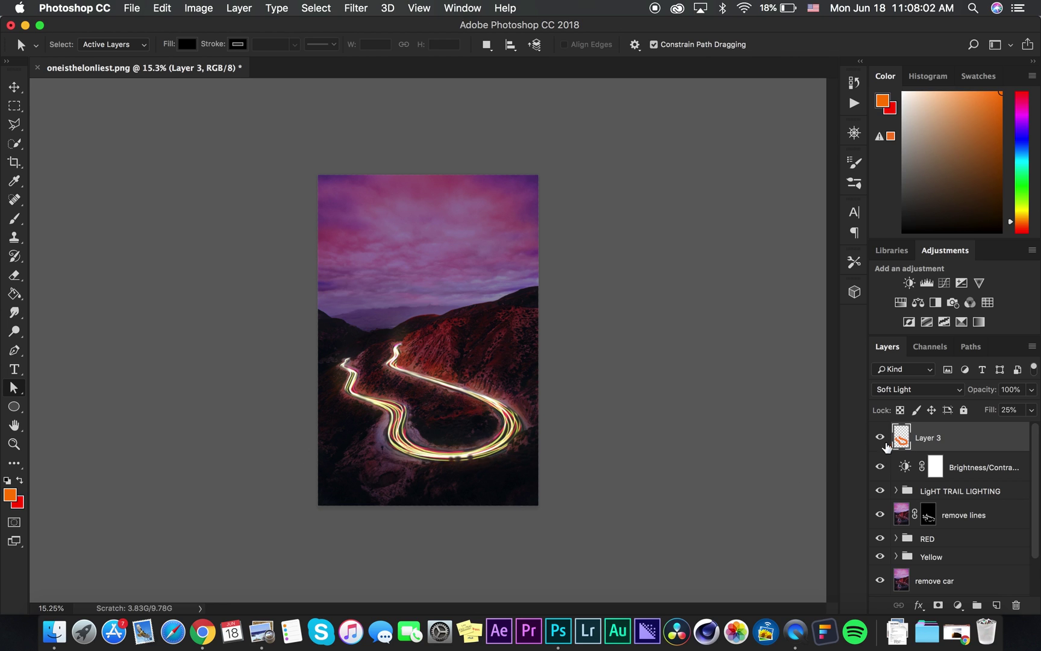
Step: On a new layer, paint a thick white glow along the light trail with a large brush
{"action": "left_click", "coordinate": [996, 604]}
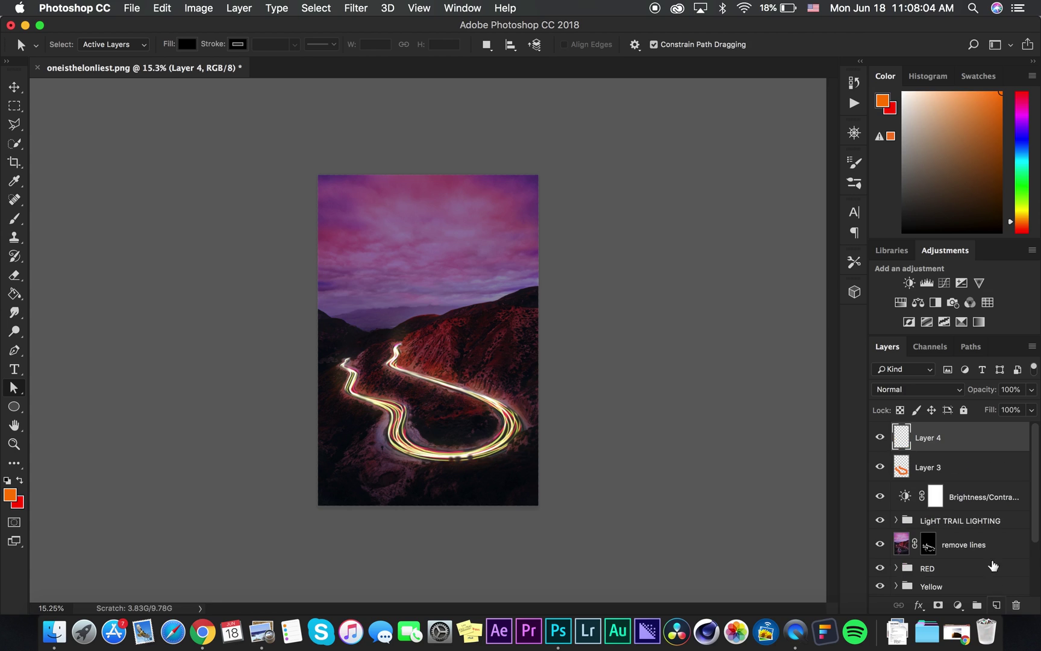
{"action": "left_click", "coordinate": [903, 92]}
{"action": "key", "text": "b"}
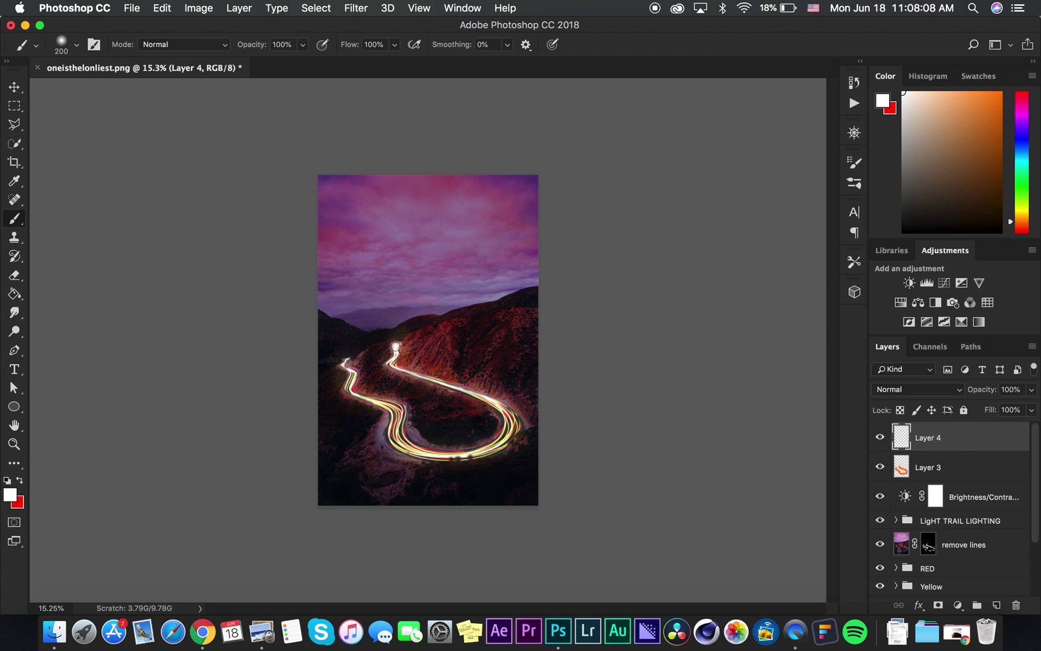
{"action": "key", "text": "bracketright"}
{"action": "key", "text": "bracketright"}
{"action": "key", "text": "bracketright"}
{"action": "mouse_move", "coordinate": [394, 350]}
{"action": "left_mouse_down"}
{"action": "mouse_move", "coordinate": [399, 366]}
{"action": "mouse_move", "coordinate": [467, 389]}
{"action": "mouse_move", "coordinate": [512, 421]}
{"action": "mouse_move", "coordinate": [505, 444]}
{"action": "mouse_move", "coordinate": [453, 455]}
{"action": "mouse_move", "coordinate": [398, 447]}
{"action": "mouse_move", "coordinate": [384, 404]}
{"action": "mouse_move", "coordinate": [350, 385]}
{"action": "mouse_move", "coordinate": [343, 358]}
{"action": "mouse_move", "coordinate": [401, 429]}
{"action": "left_mouse_up"}
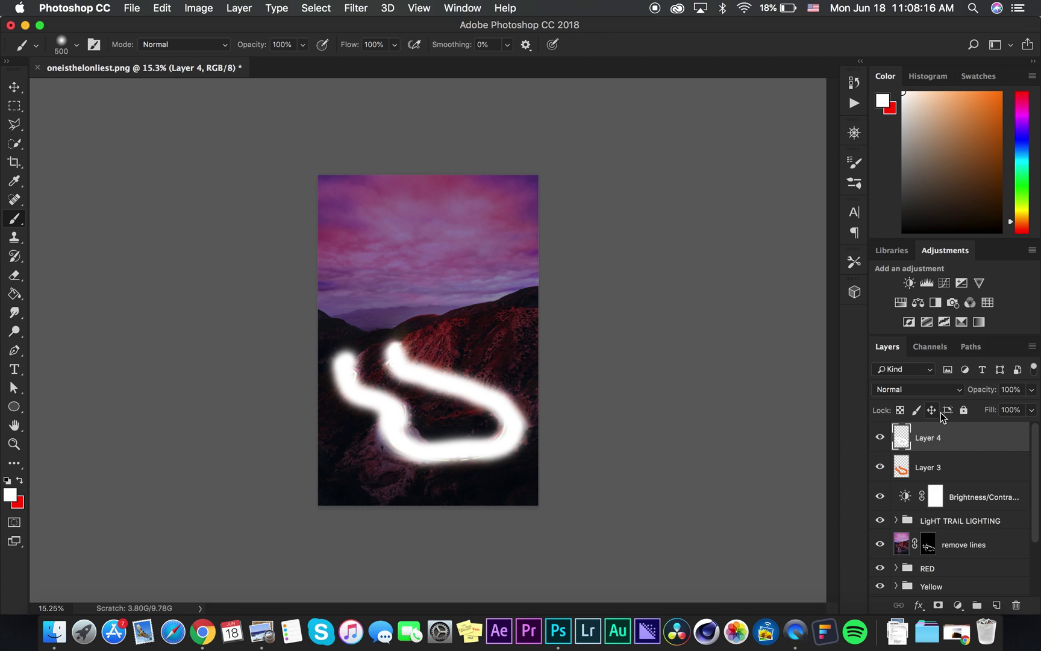
Step: Keep the glow layer's blend mode Normal and lower its fill to 8%
{"action": "left_click", "coordinate": [914, 392]}
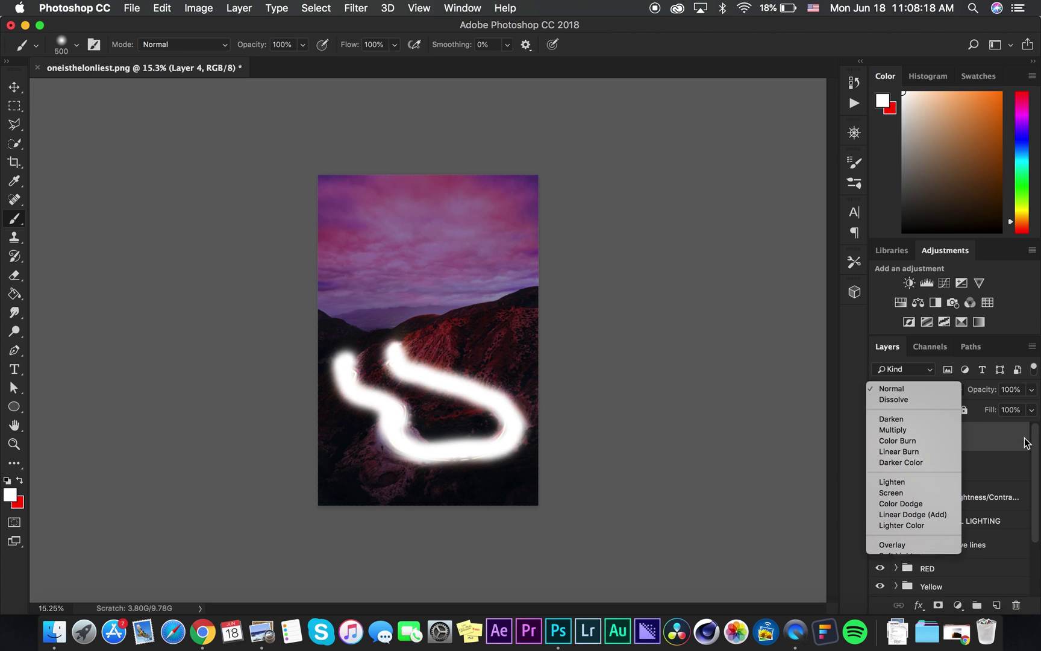
{"action": "left_click", "coordinate": [1031, 411]}
{"action": "mouse_move", "coordinate": [994, 431]}
{"action": "left_mouse_down"}
{"action": "mouse_move", "coordinate": [967, 424]}
{"action": "mouse_move", "coordinate": [960, 445]}
{"action": "left_mouse_up"}
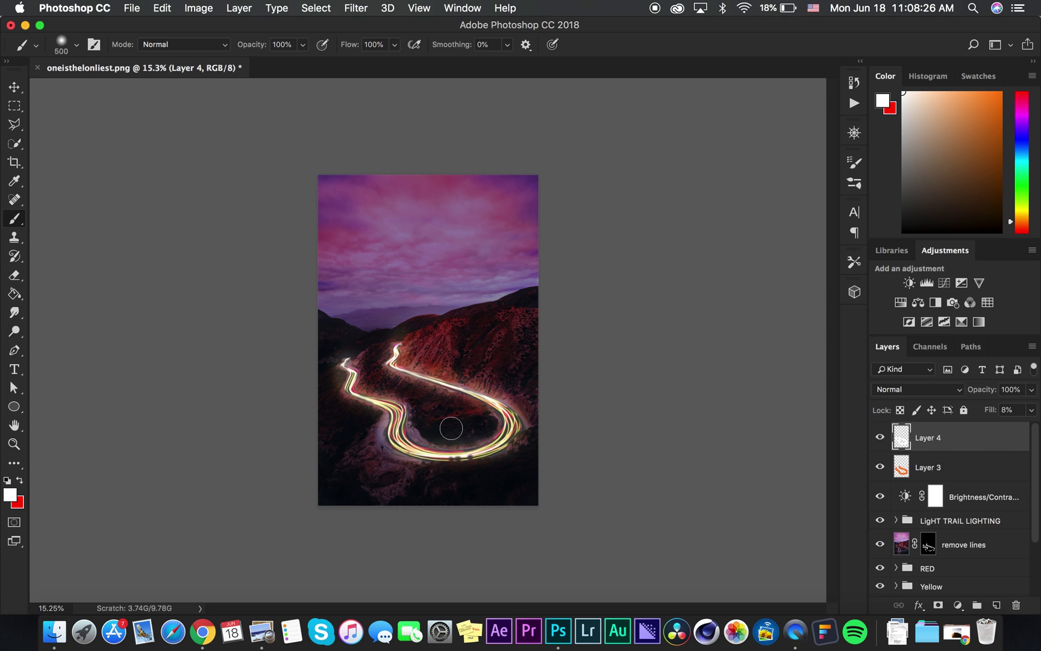
{"action": "scroll", "coordinate": [932, 564], "scroll_direction": "down", "scroll_amount": 2}
Step: Duplicate the Yellow and RED groups and group all four into 'LIGHT TRAILS'
{"action": "left_click", "coordinate": [929, 552]}
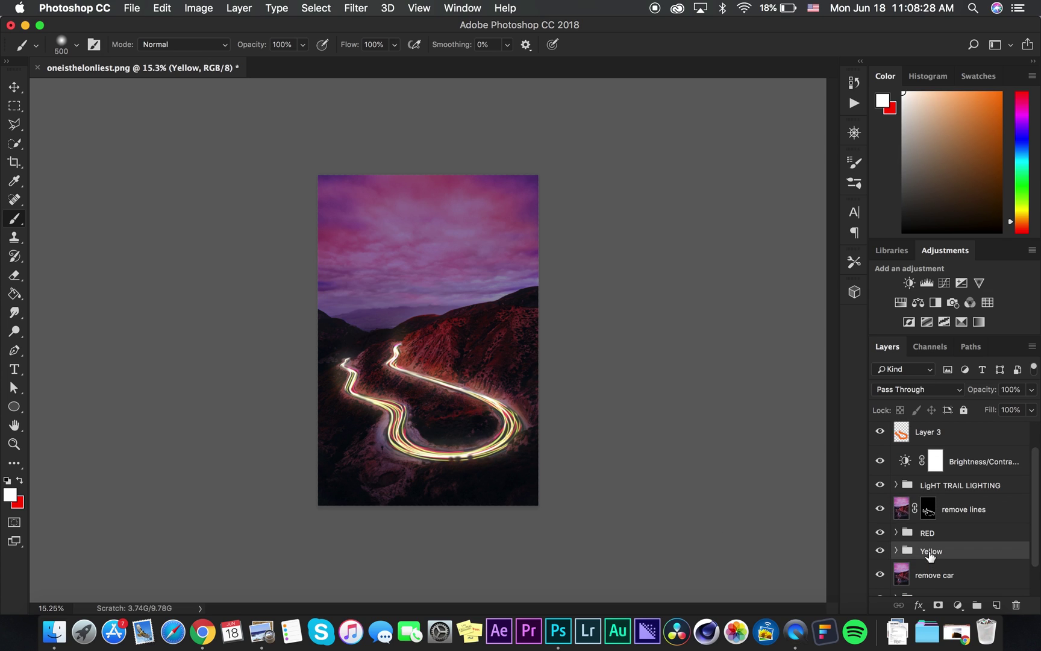
{"action": "key", "text": "super+j"}
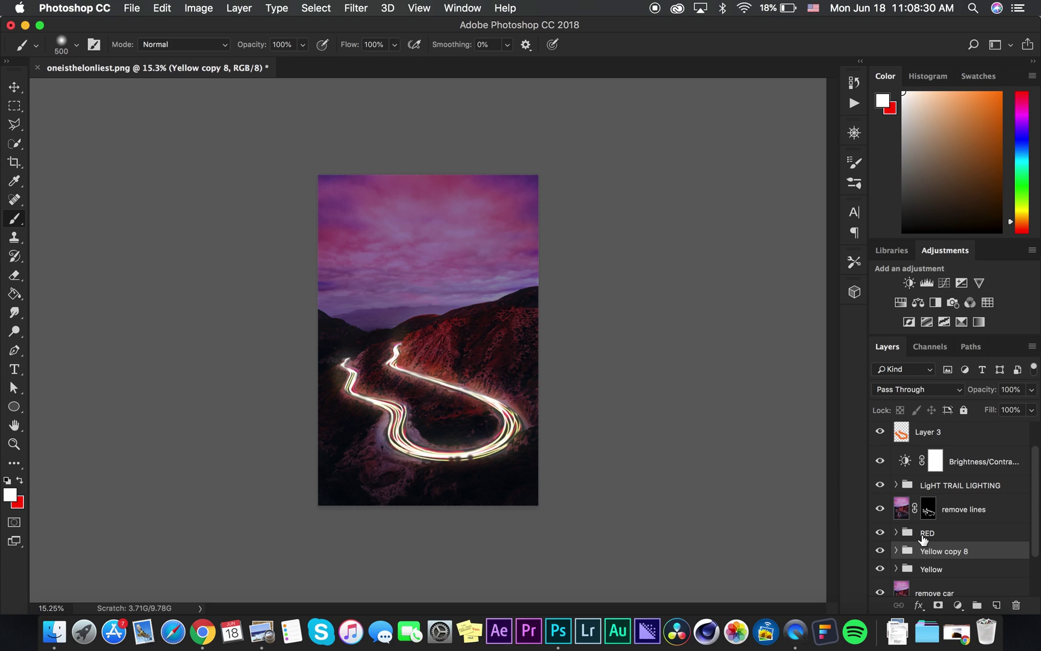
{"action": "left_click", "coordinate": [924, 534]}
{"action": "key", "text": "super+j"}
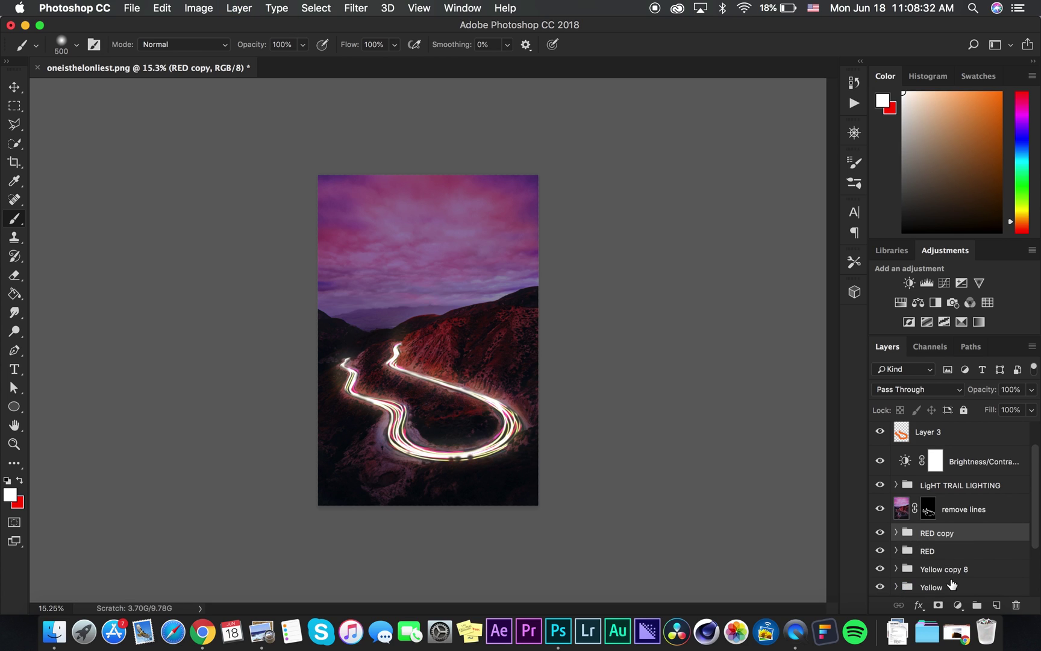
{"action": "left_click", "coordinate": [952, 586], "text": "shift"}
{"action": "key", "text": "super+g"}
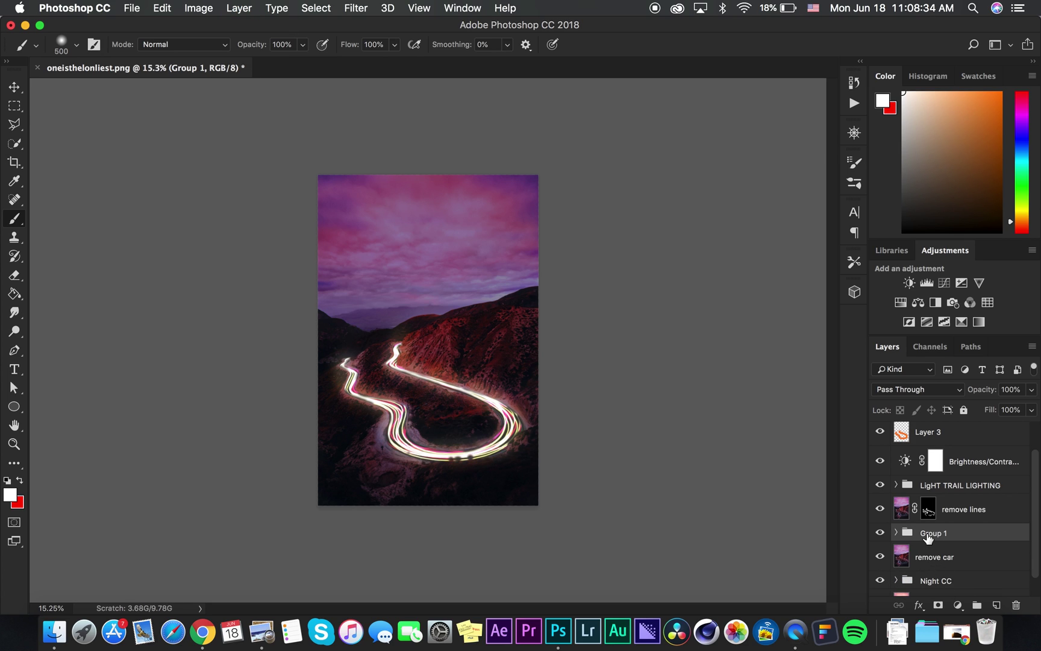
{"action": "double_click", "coordinate": [928, 533]}
{"action": "type", "text": "LIGHT TRAILS"}
{"action": "key", "text": "Return"}
Step: Duplicate the LIGHT TRAILS group and nudge the copy slightly down and right
{"action": "key", "text": "super+j"}
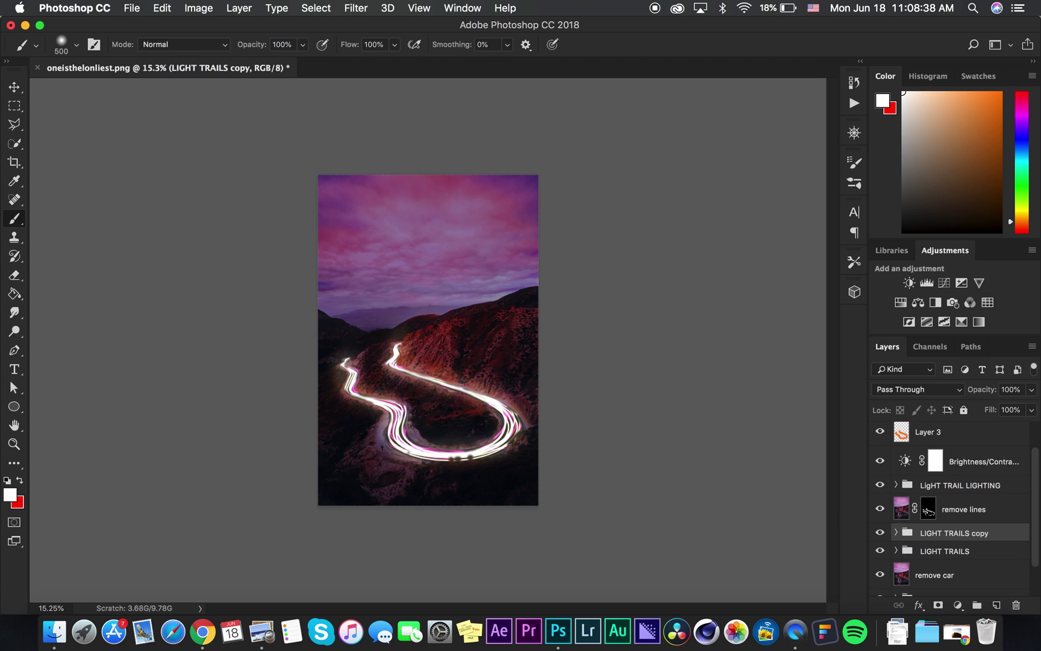
{"action": "key", "text": "super+t"}
{"action": "right_click", "coordinate": [422, 406]}
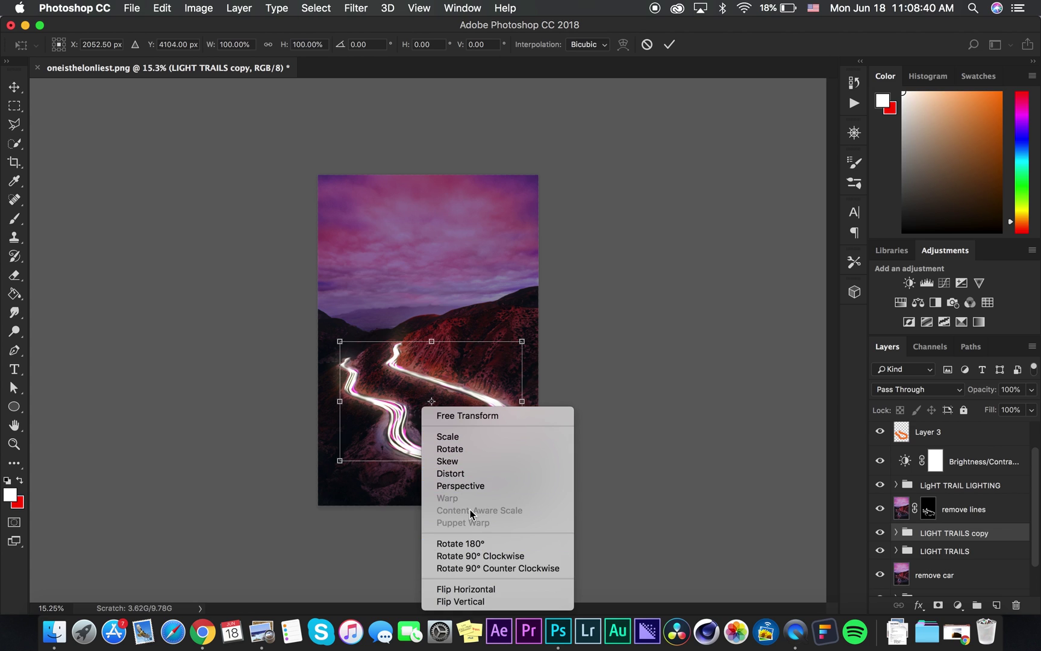
{"action": "left_click", "coordinate": [414, 478]}
{"action": "left_click_drag", "start_coordinate": [429, 434], "coordinate": [427, 436]}
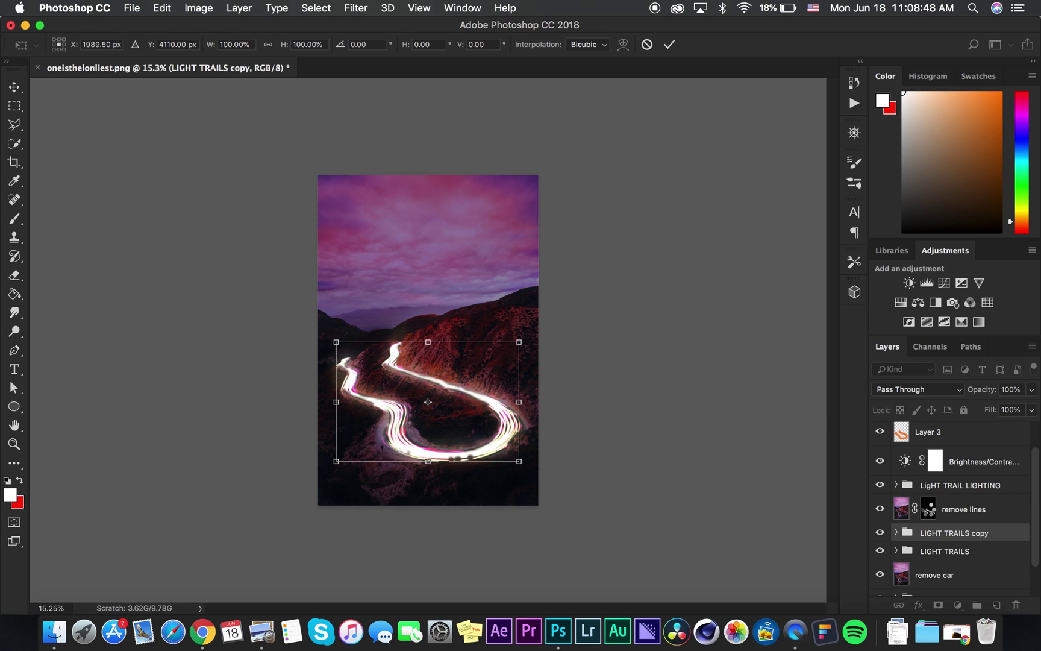
{"action": "key", "text": "Return"}
{"action": "key", "text": "b"}
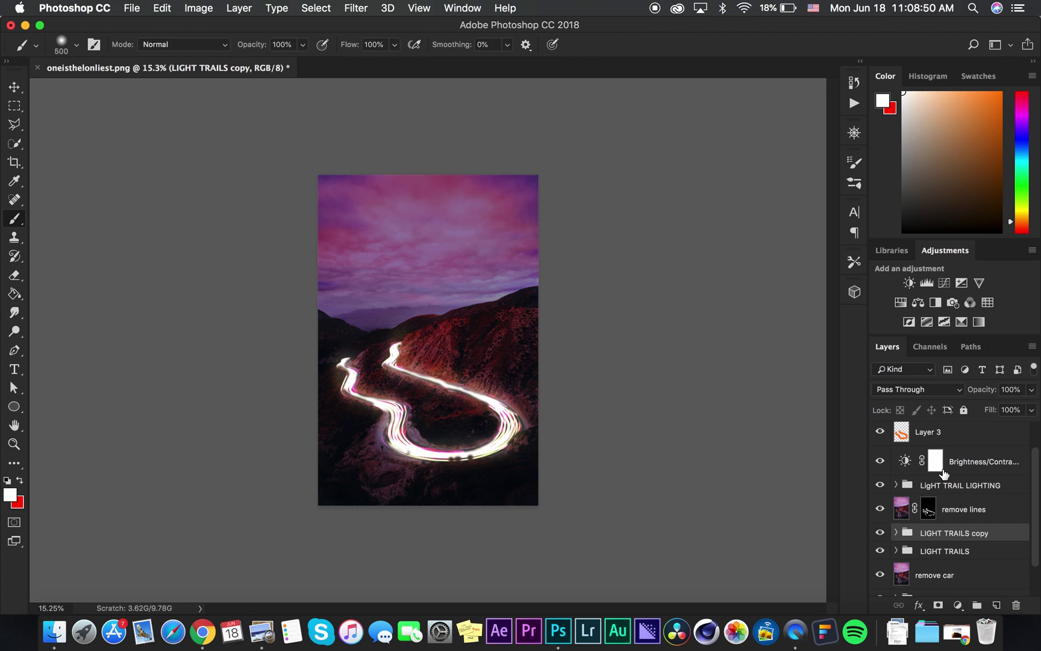
{"action": "left_click", "coordinate": [932, 504]}
{"action": "left_click", "coordinate": [881, 508]}
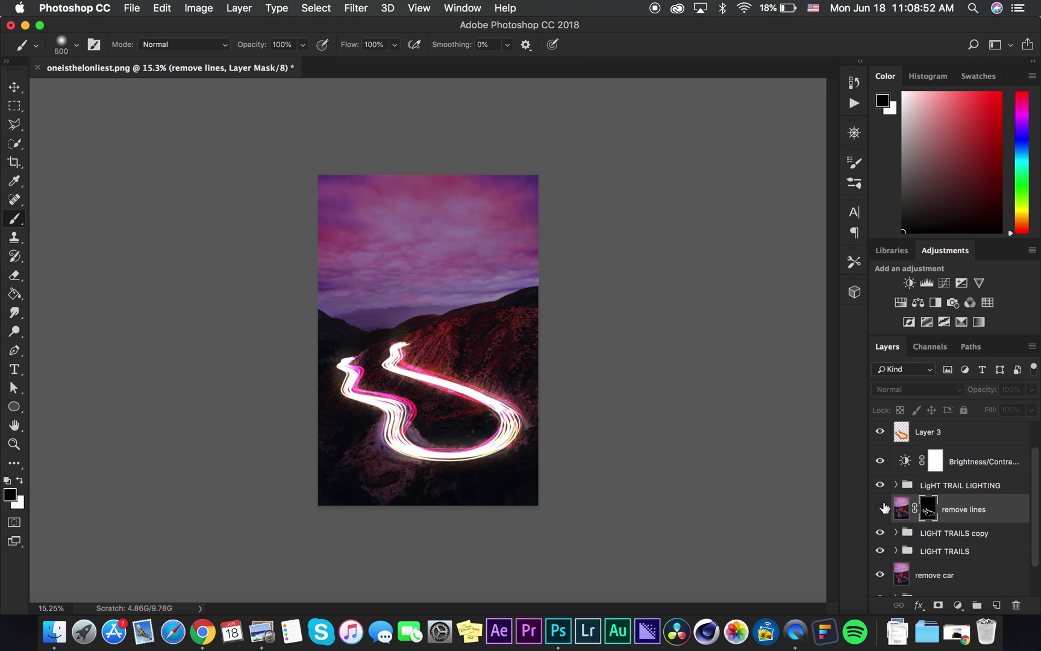
{"action": "left_click", "coordinate": [881, 508]}
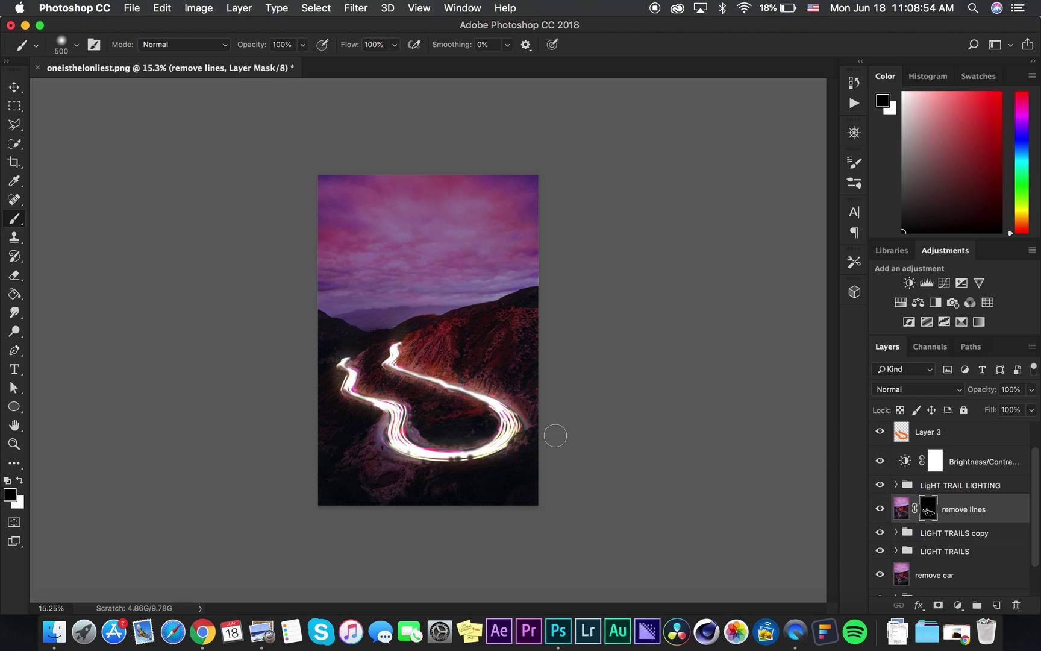
{"action": "key", "text": "x"}
{"action": "key", "text": "x"}
{"action": "left_click_drag", "start_coordinate": [377, 390], "coordinate": [410, 431]}
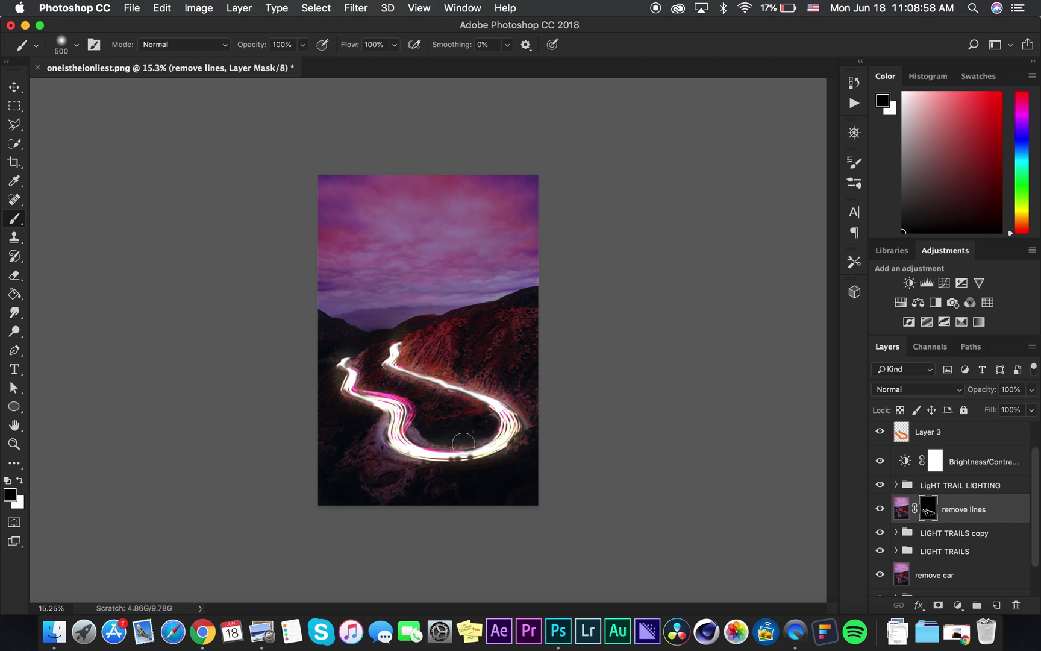
{"action": "key", "text": "super+z"}
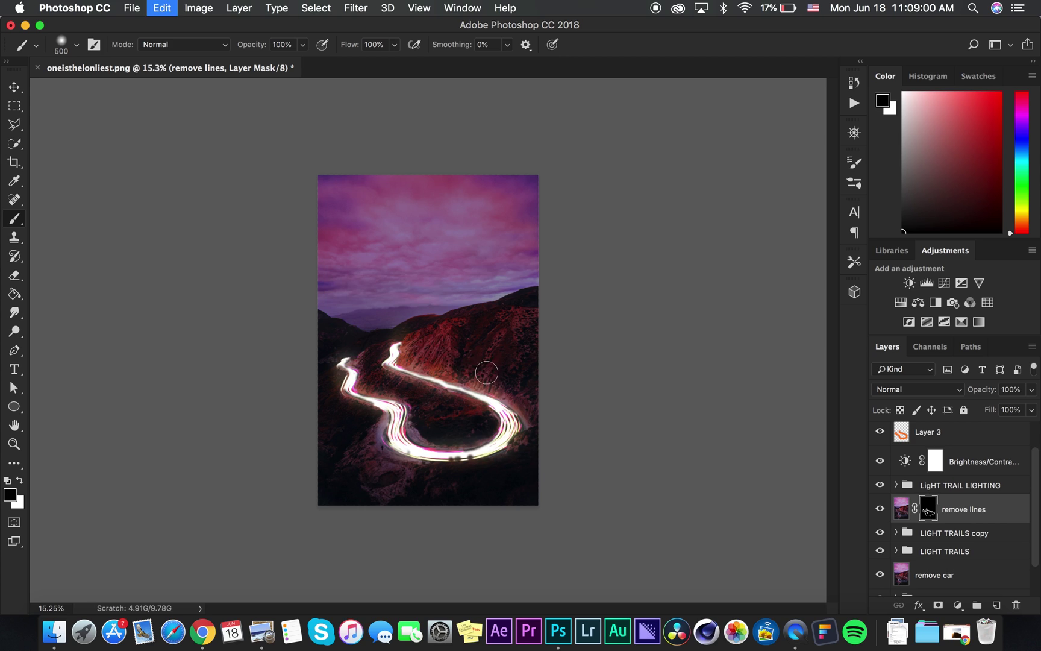